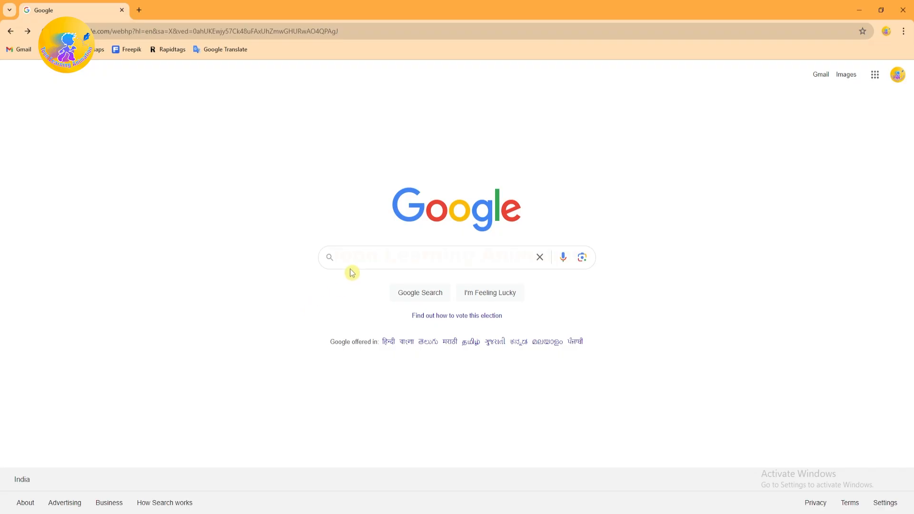
- Search Google for toonyug.com and open the site's home page from the results
click(362, 257)
text(to)
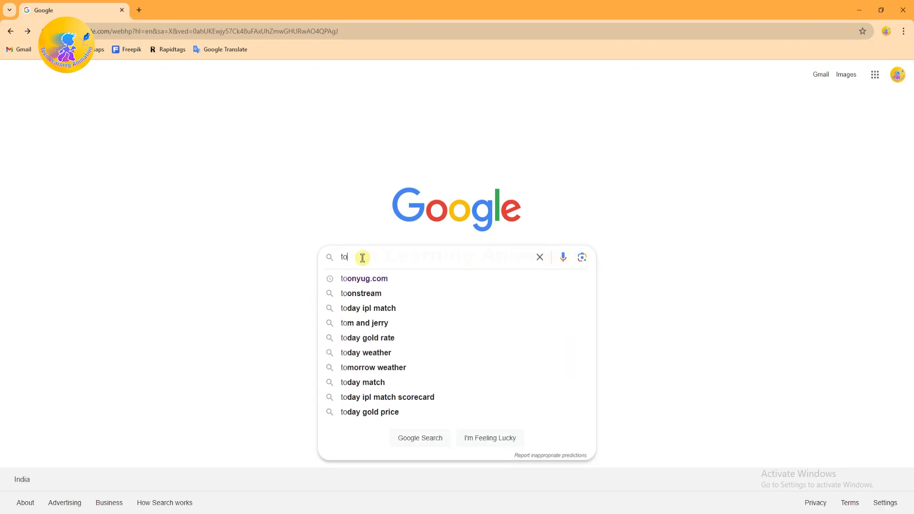
text(onyug.c)
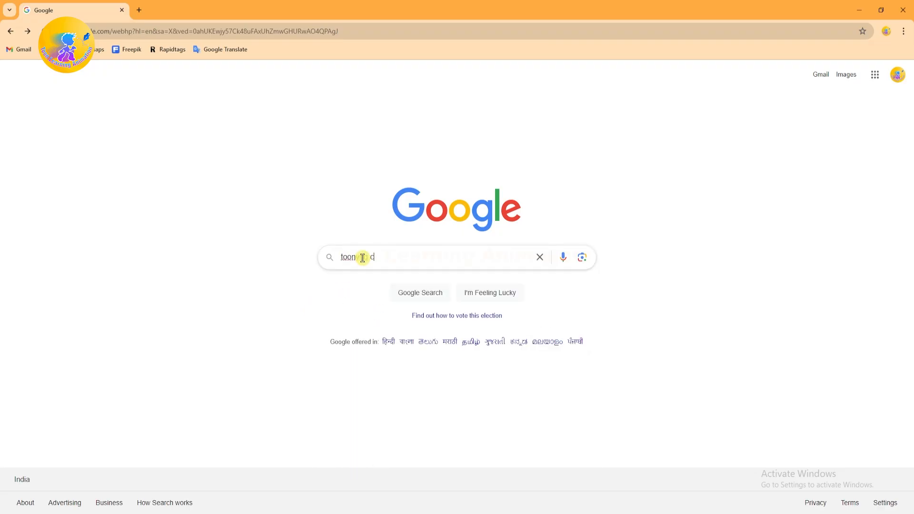
text(om)
key(Return)
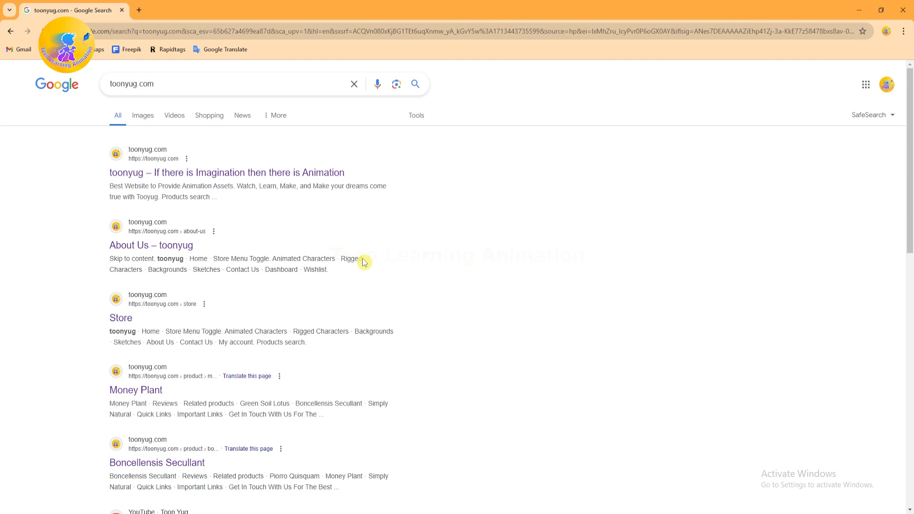
click(208, 175)
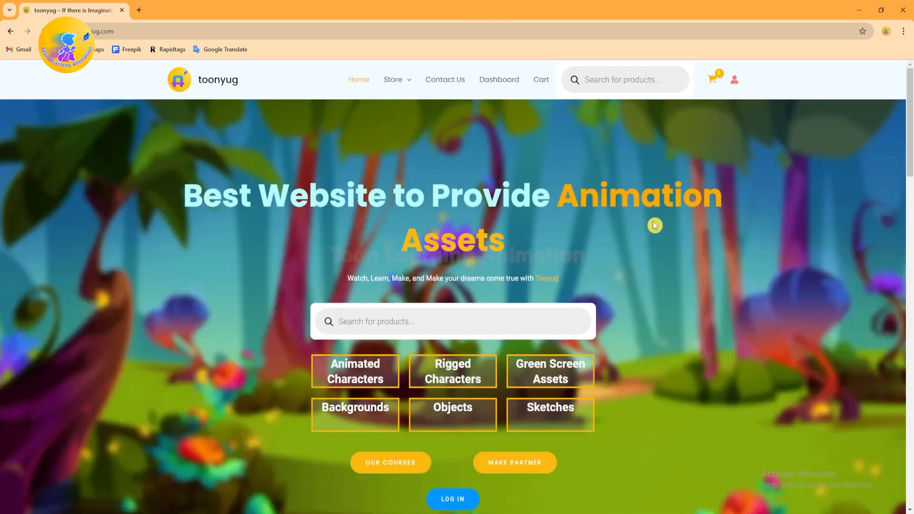
- Look over the toonyug home page, including its animation asset categories and product search
scroll(410, 251, down, 2)
scroll(688, 271, up, 2)
scroll(689, 271, down, 2)
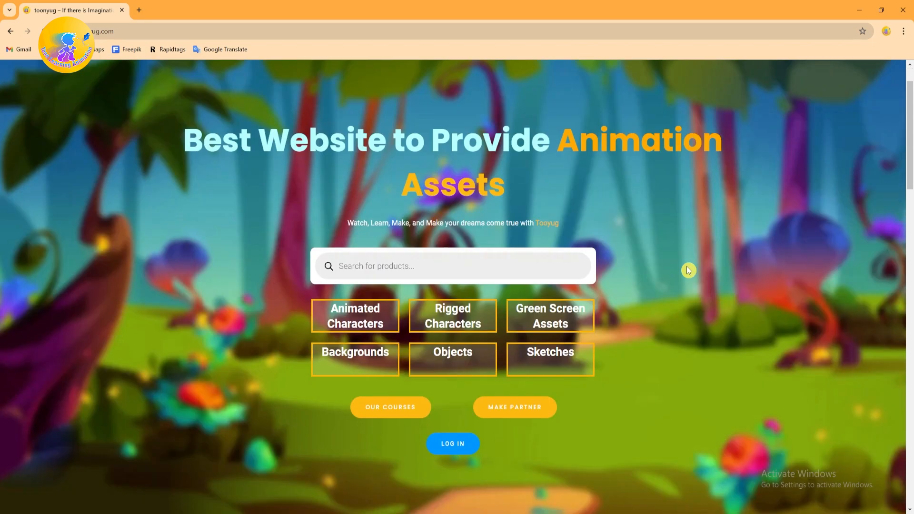
scroll(688, 271, up, 2)
scroll(689, 271, up, 1)
scroll(689, 271, down, 2)
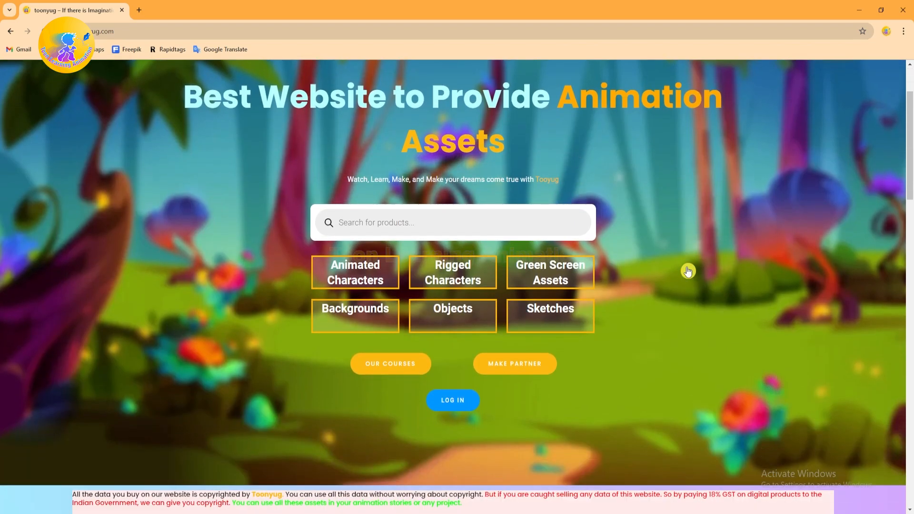
scroll(689, 271, up, 2)
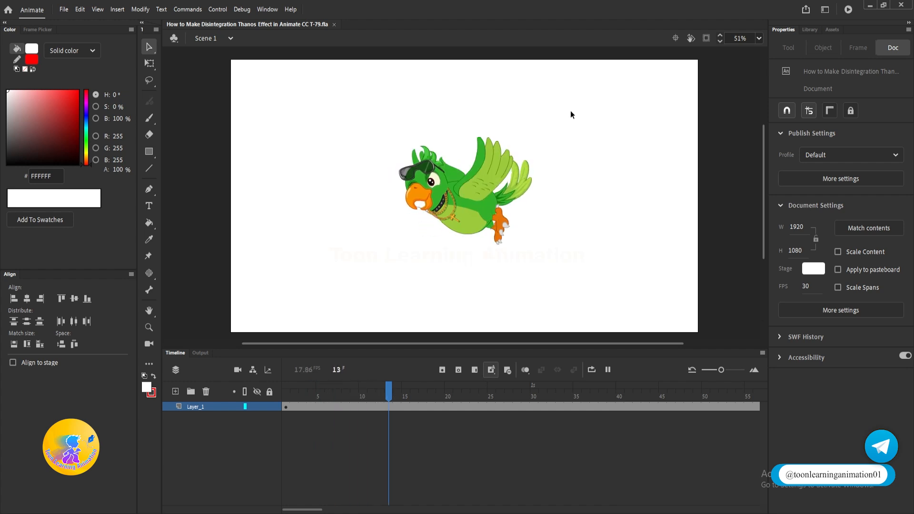
- In Adobe Animate, rewind the flying parrot animation to frame 1 and play it up to frame 26
key(Return)
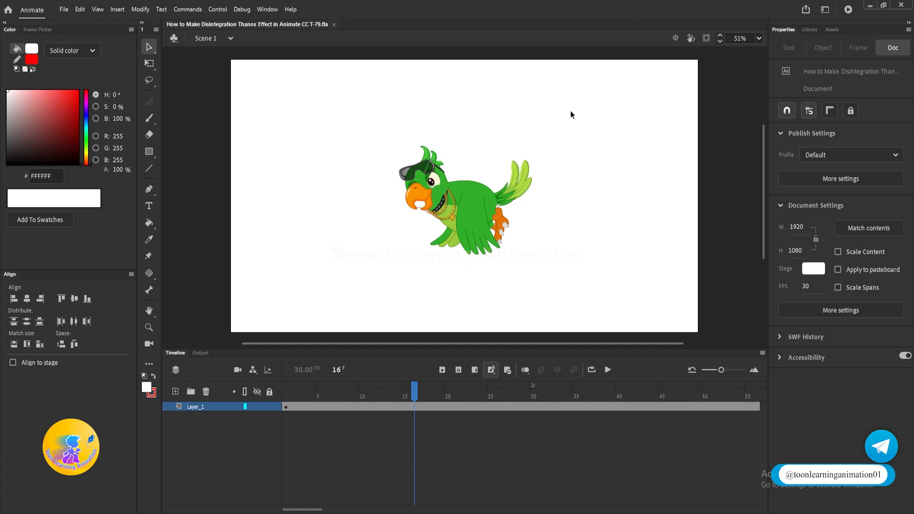
key(shift+comma)
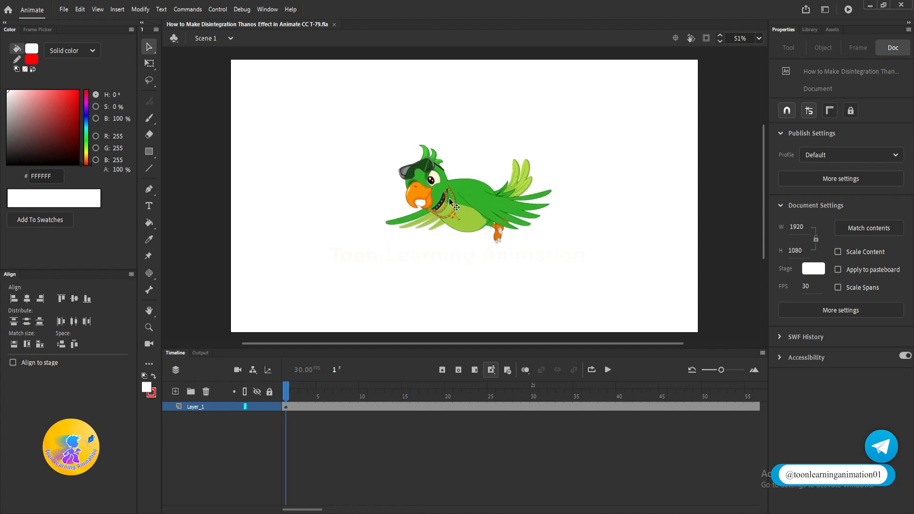
key(Return)
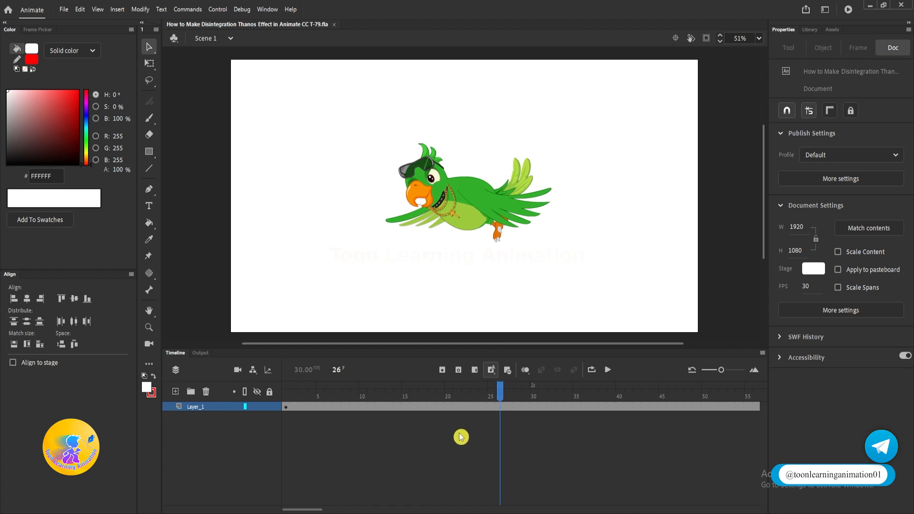
- Insert a keyframe at frame 26 on Layer_1
click(500, 408)
key(F6)
drag(507, 207, 482, 221)
scroll(482, 222, up, 1)
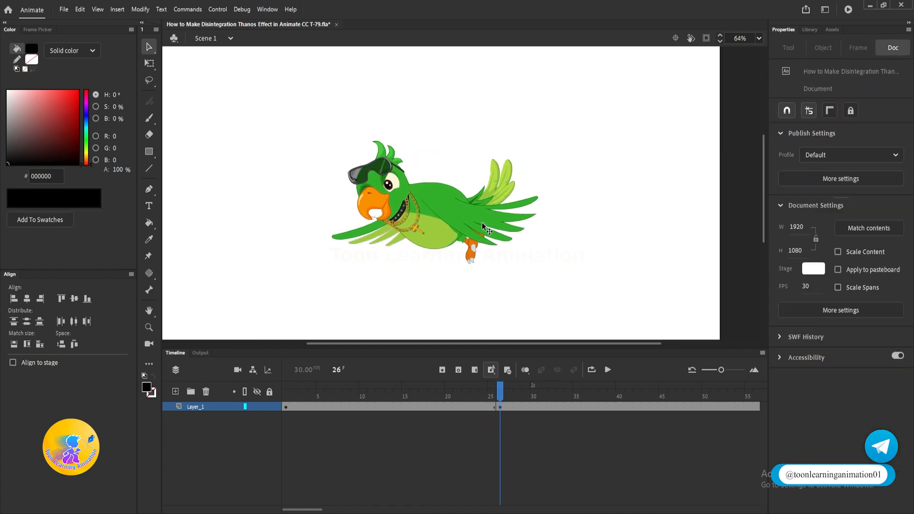
- Apply a black Tint color effect at 0% to the parrot on frame 26, with its graphic set to loop
click(452, 222)
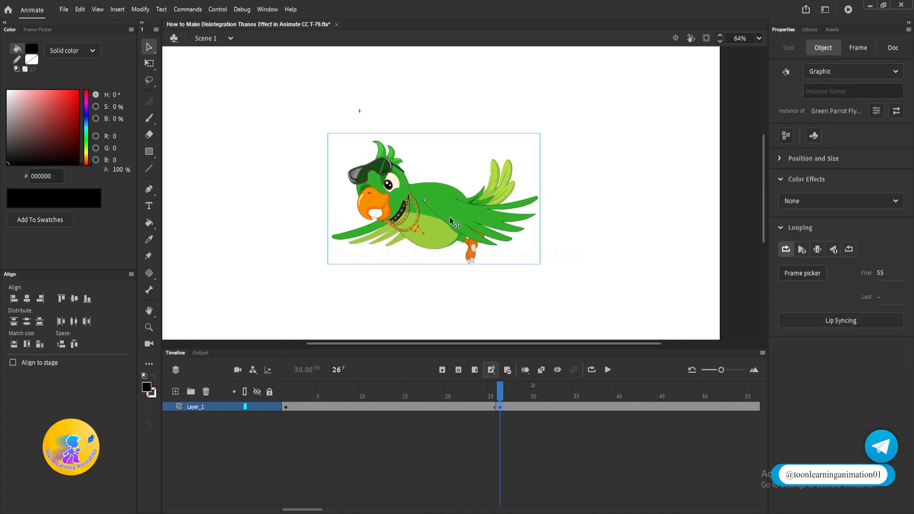
click(819, 250)
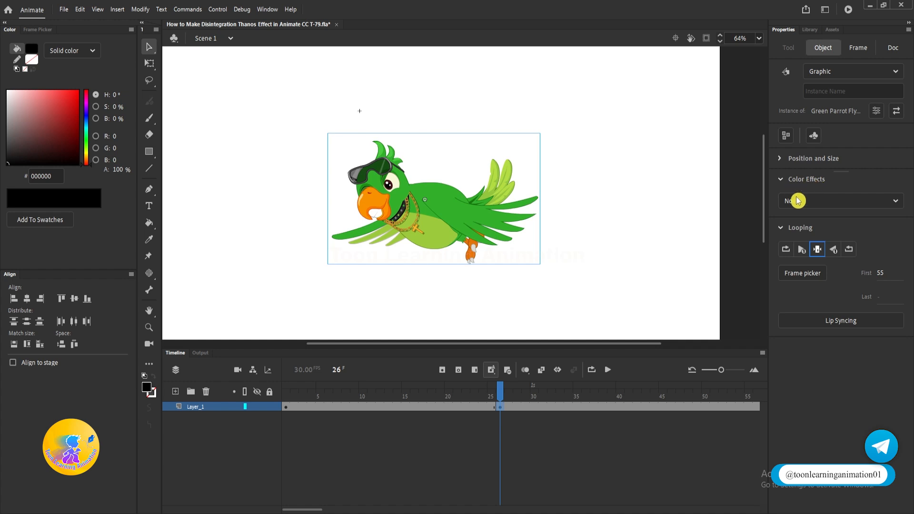
click(819, 206)
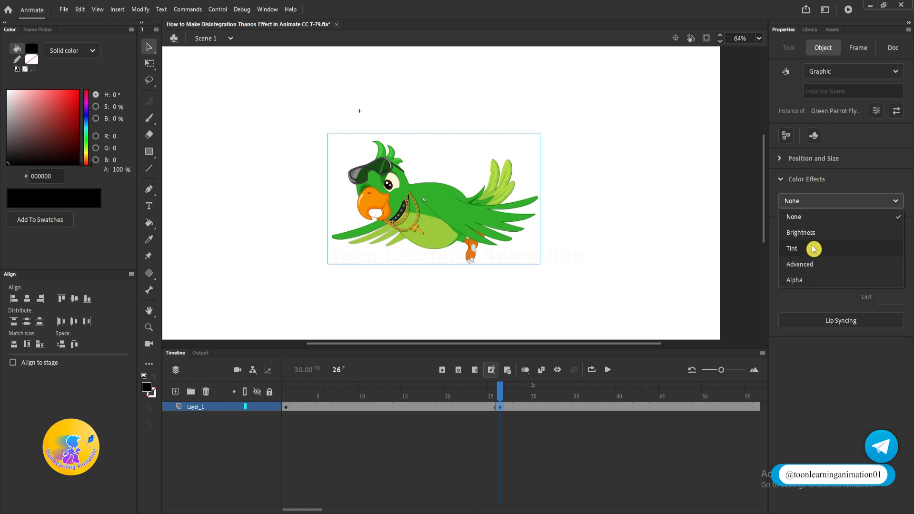
click(799, 248)
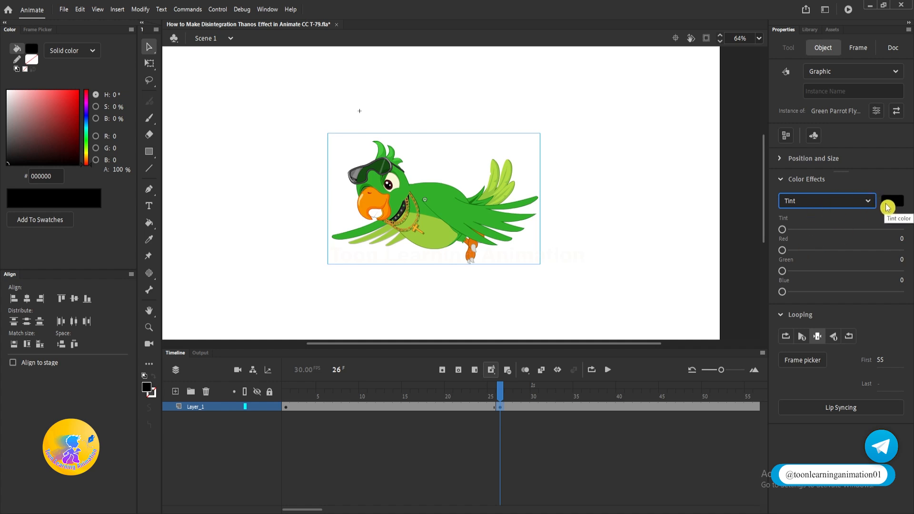
mouse_move(782, 233)
mouse_down()
mouse_move(900, 229)
mouse_move(784, 233)
mouse_up()
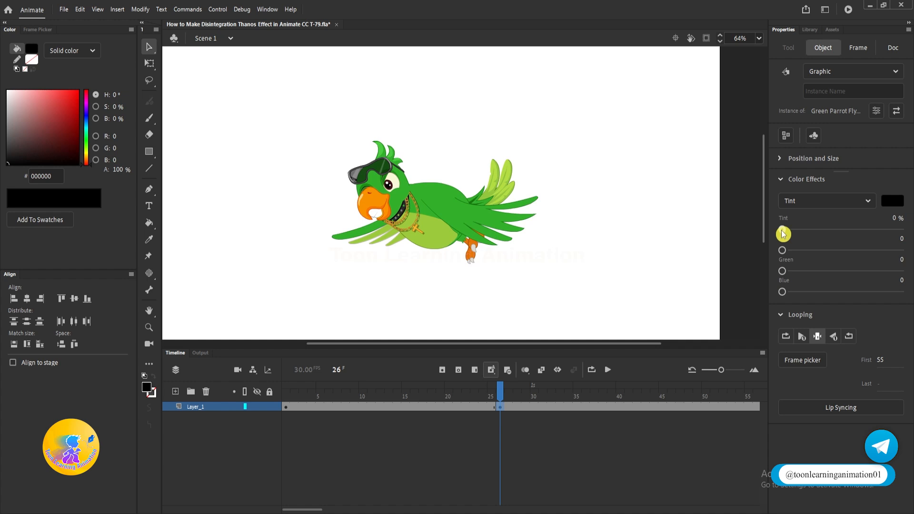
mouse_move(783, 234)
mouse_down()
mouse_move(802, 233)
mouse_move(782, 233)
mouse_up()
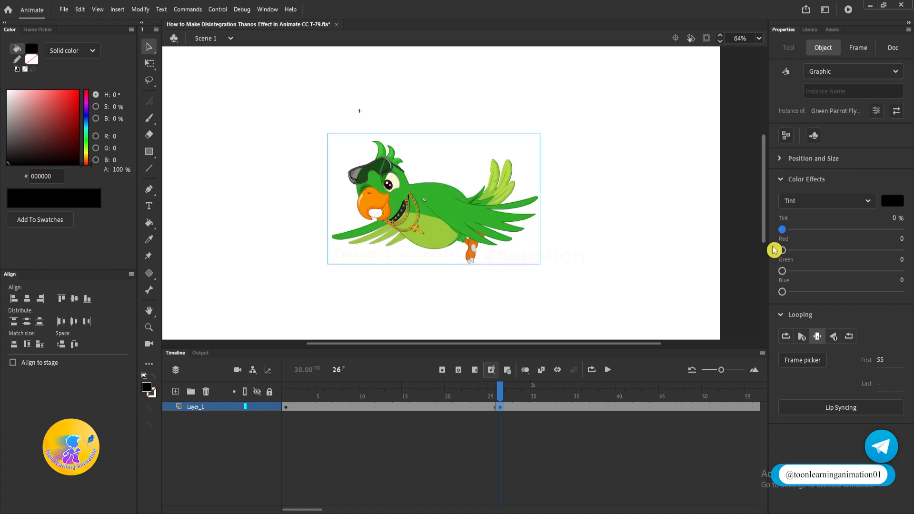
click(787, 337)
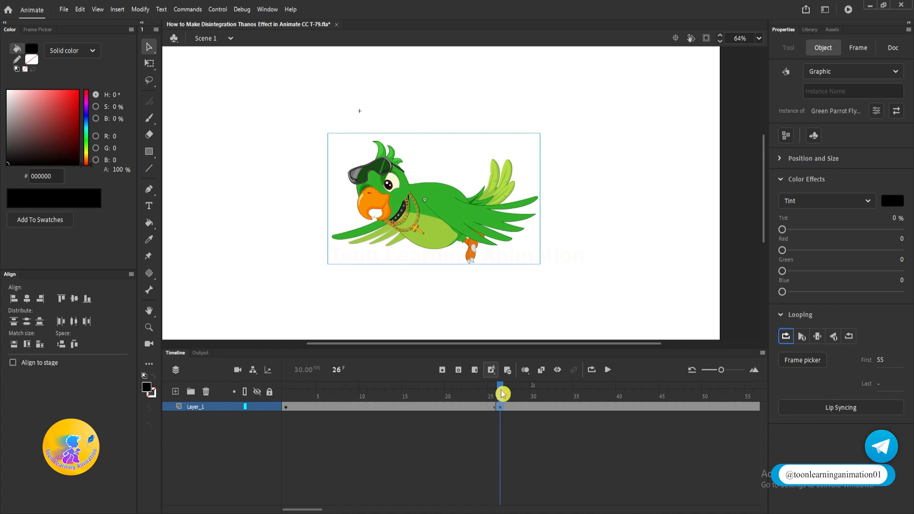
- Add a keyframe at frame 45, set the parrot's black tint to 100% and its looping to single frame
drag(502, 394, 663, 397)
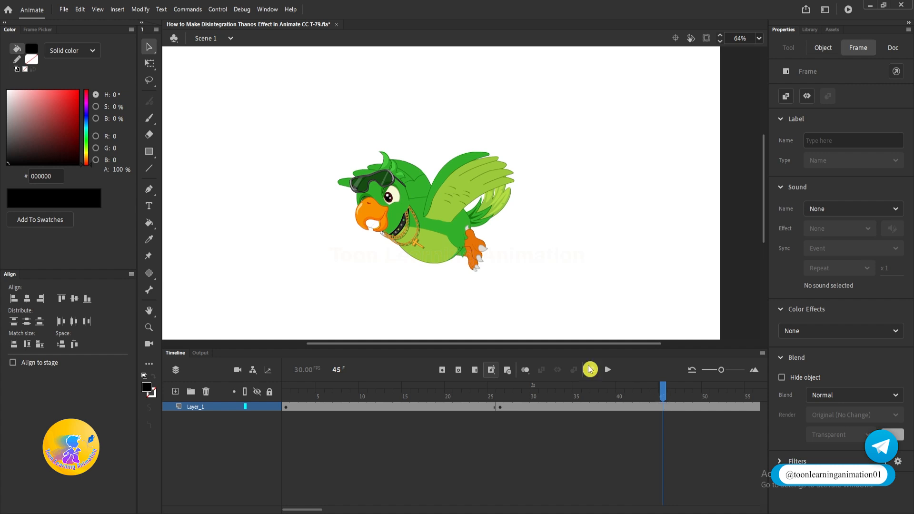
click(441, 234)
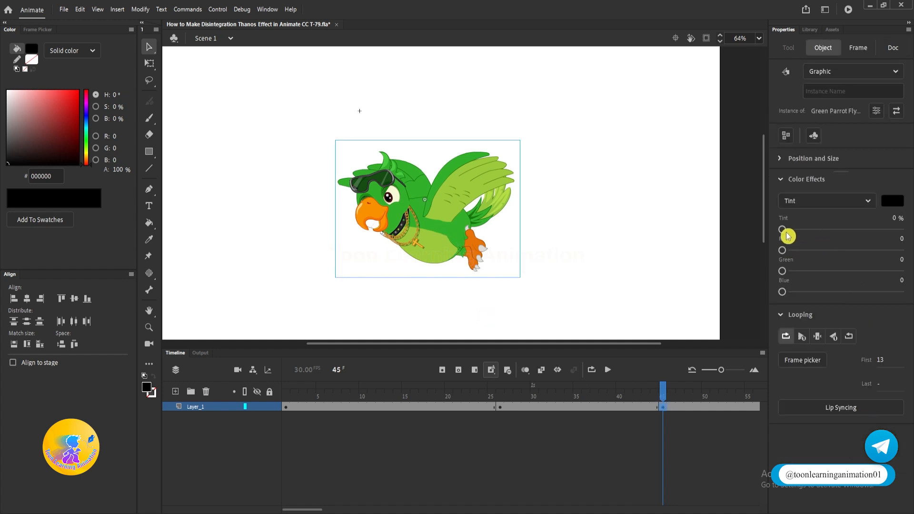
drag(785, 233, 900, 230)
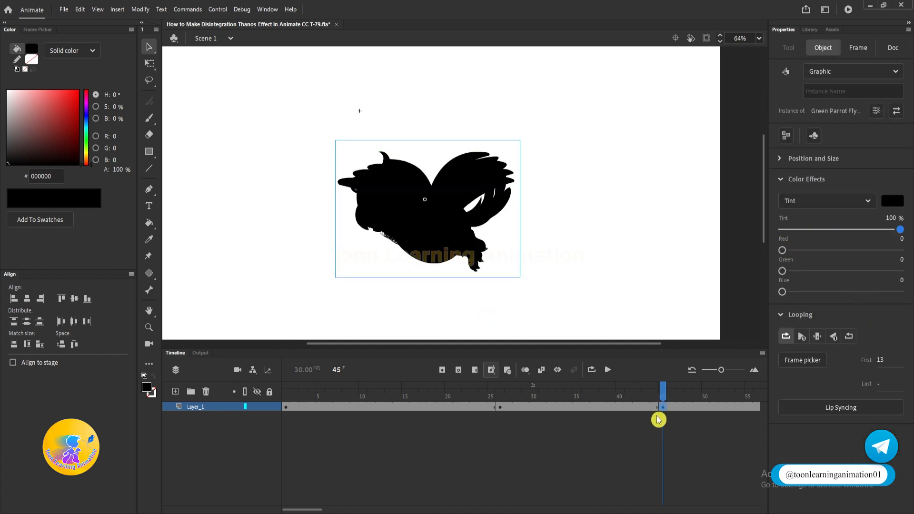
click(818, 336)
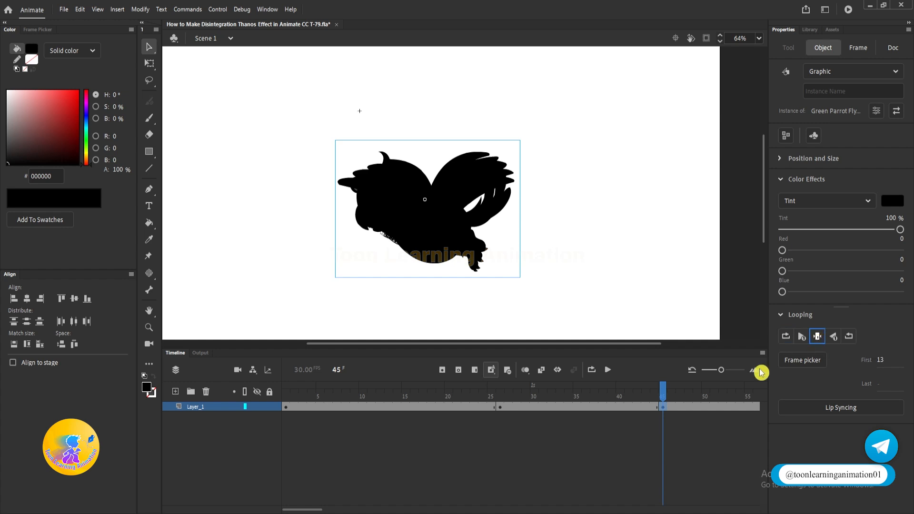
- Create a classic tween between the keyframes at frames 26 and 45, and play back the darkening parrot
right_click(575, 408)
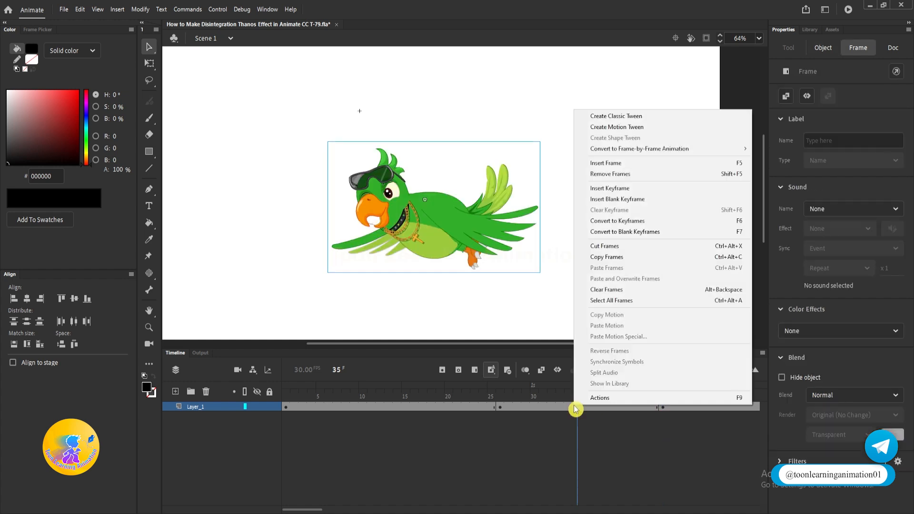
click(599, 116)
click(439, 393)
key(Return)
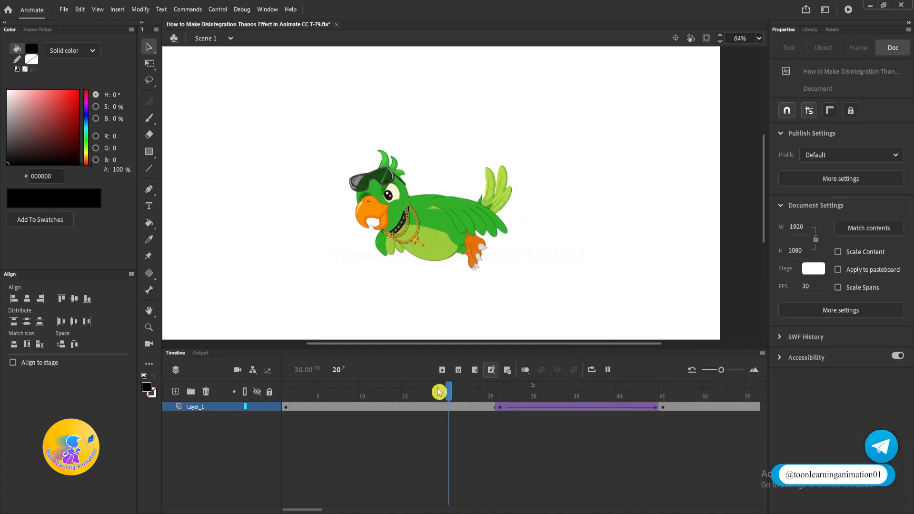
click(448, 244)
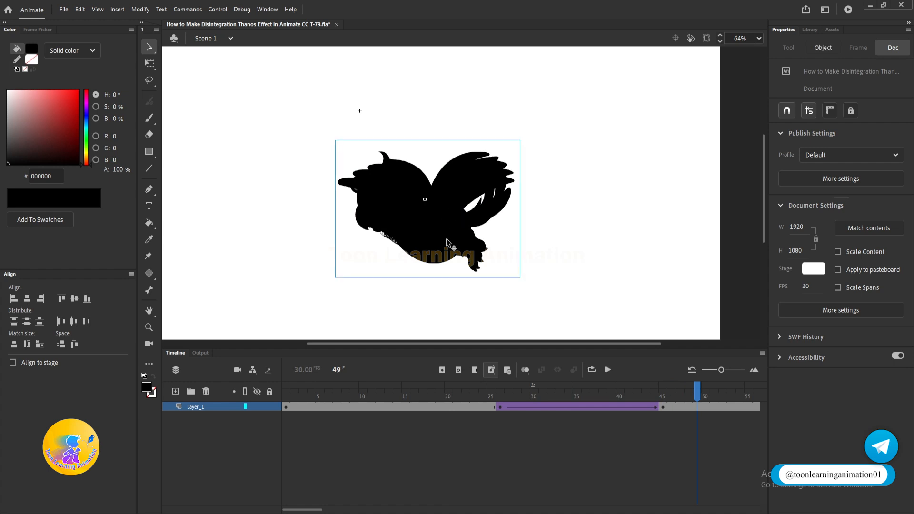
click(510, 397)
key(Return)
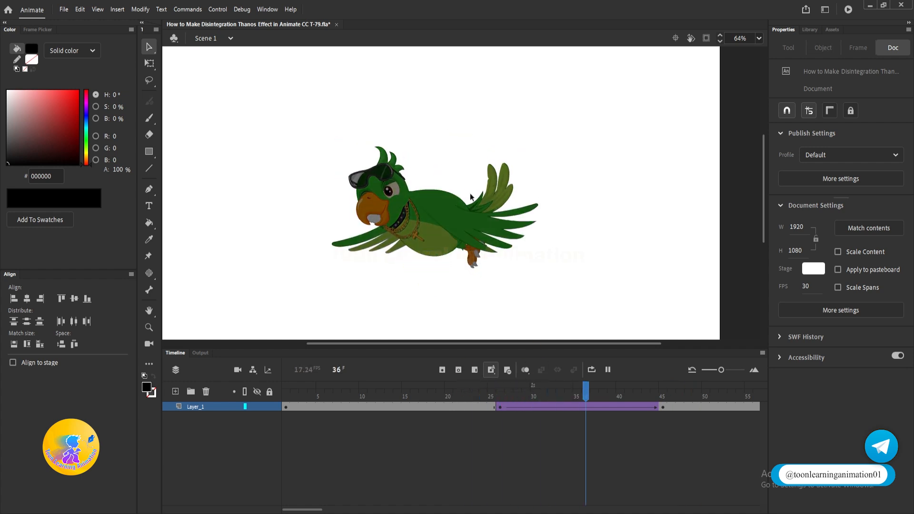
key(Return)
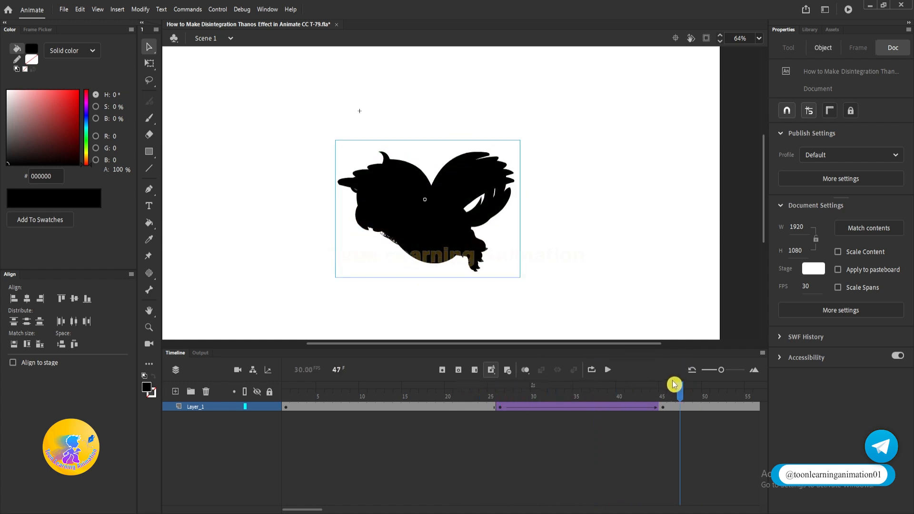
- Add a layer named Mask above Layer_1 and insert a blank keyframe on it at frame 41
click(665, 396)
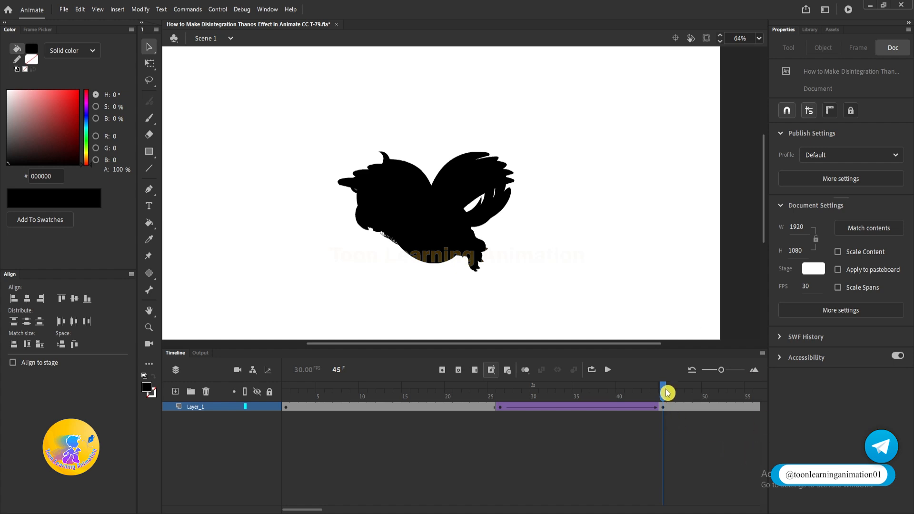
mouse_move(667, 394)
mouse_down()
mouse_move(632, 394)
mouse_move(666, 395)
mouse_up()
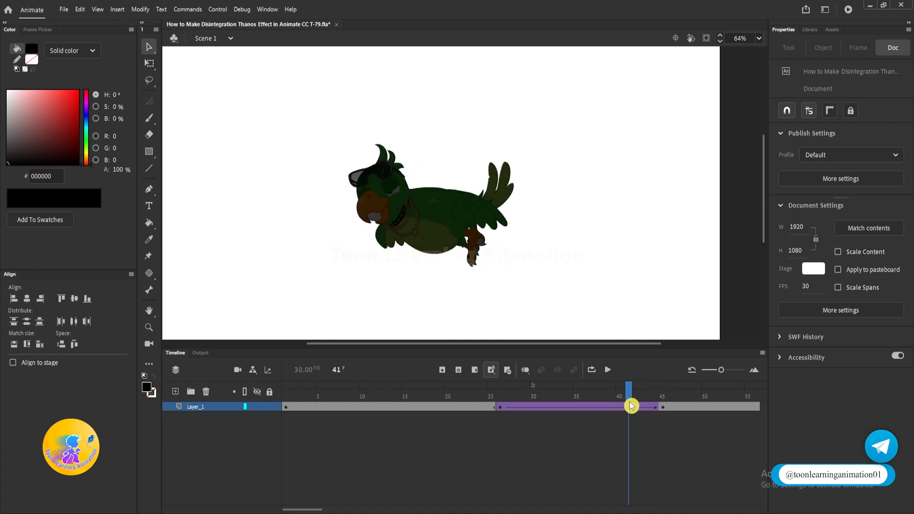
click(176, 392)
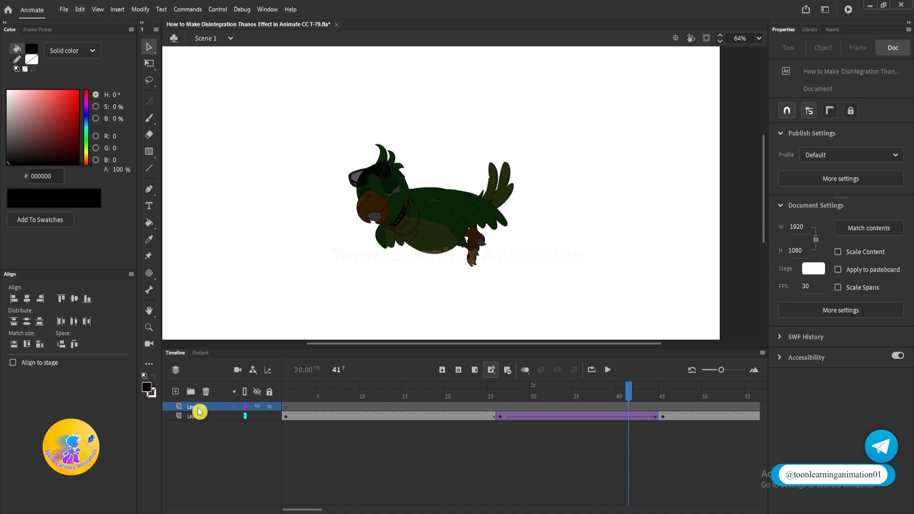
double_click(197, 407)
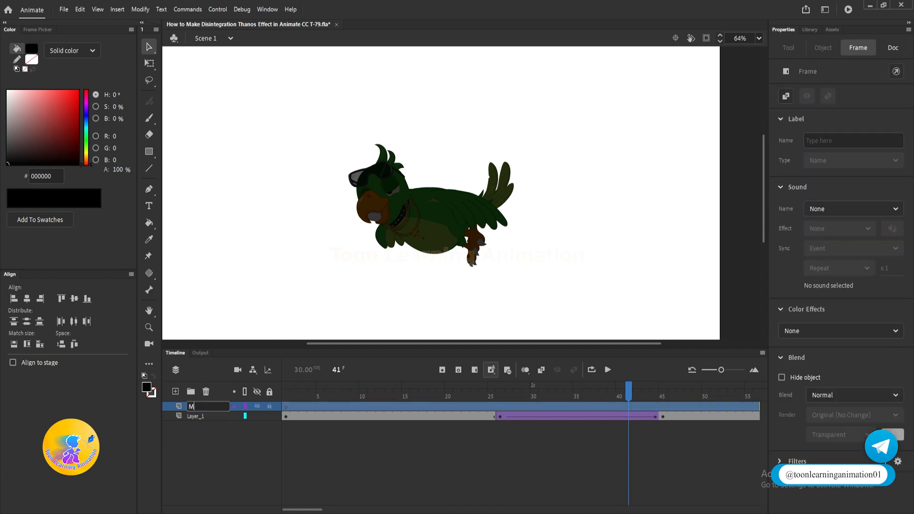
text(Mask)
key(Return)
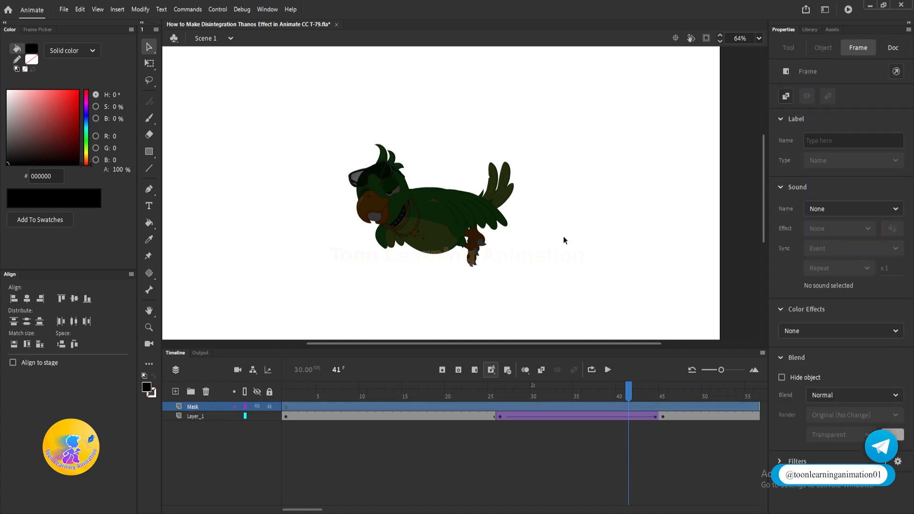
click(622, 243)
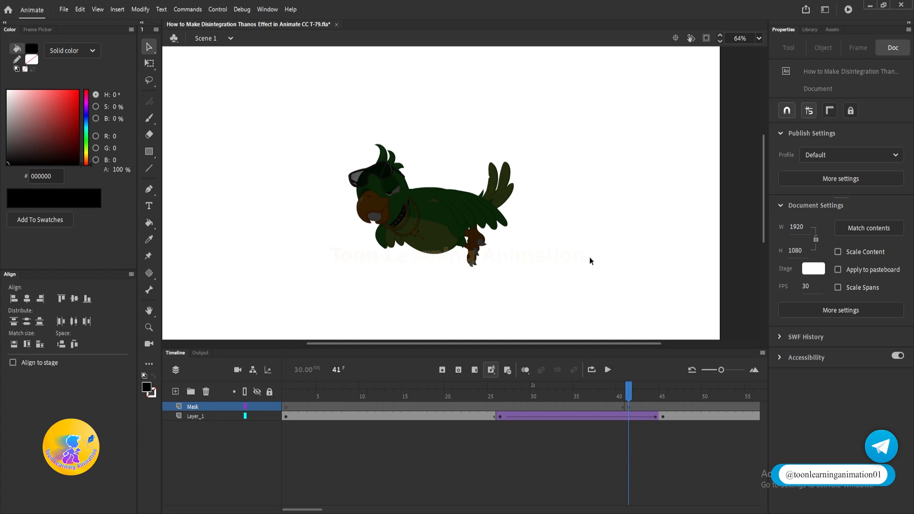
- Draw a jagged Pen path on the Mask layer in front of the parrot's face, running from above its head to below its body
drag(248, 162, 241, 164)
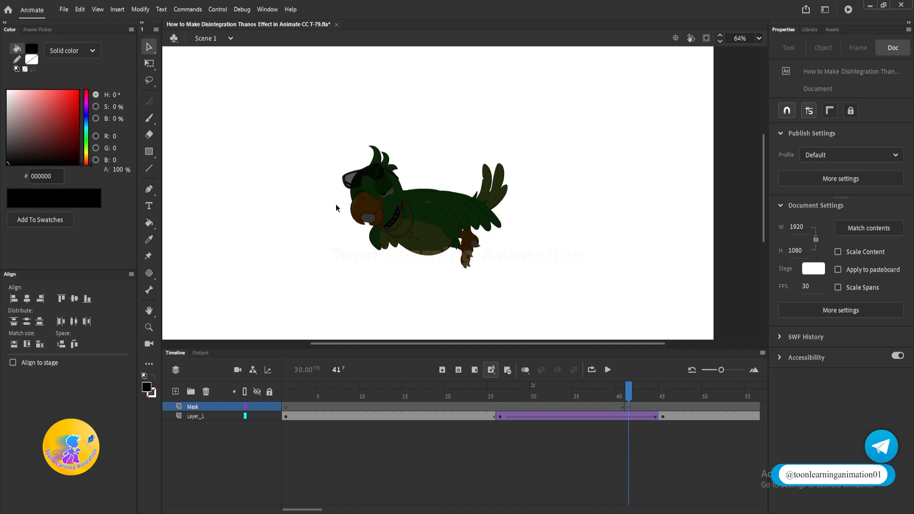
click(151, 196)
scroll(370, 199, up, 3)
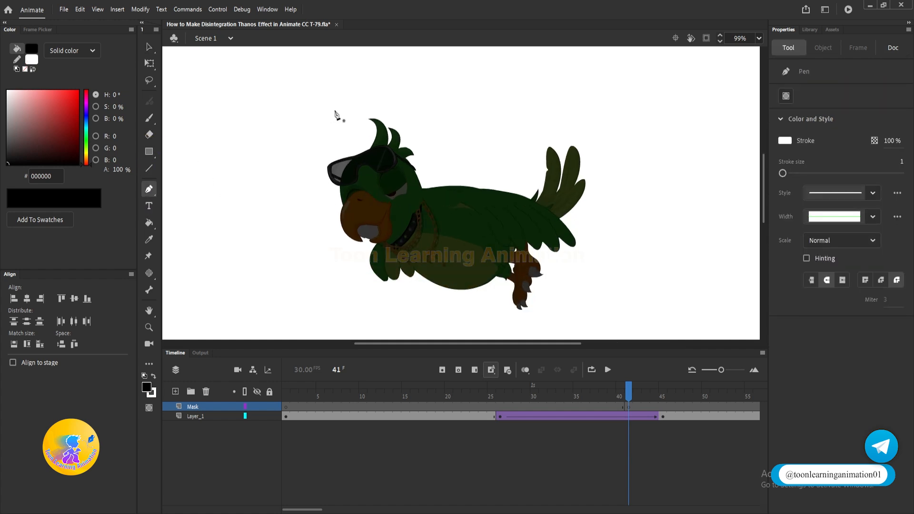
drag(312, 104, 316, 110)
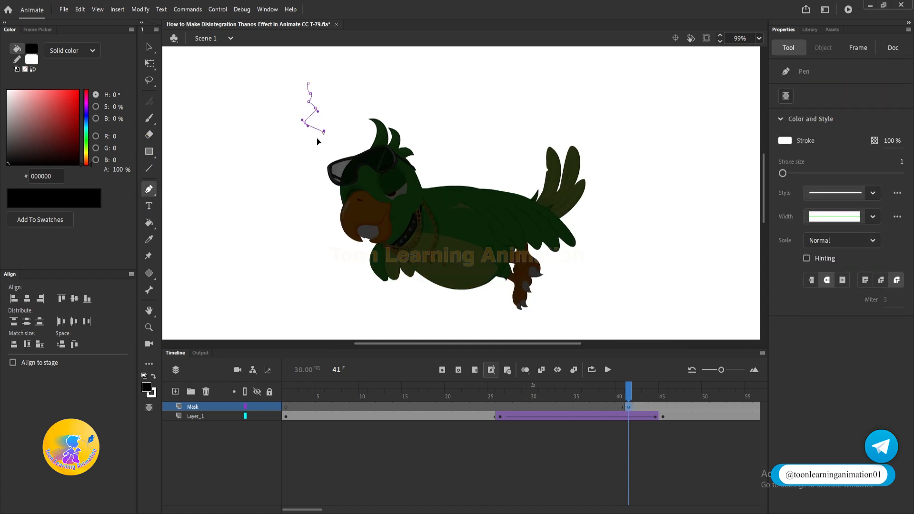
drag(336, 233, 335, 250)
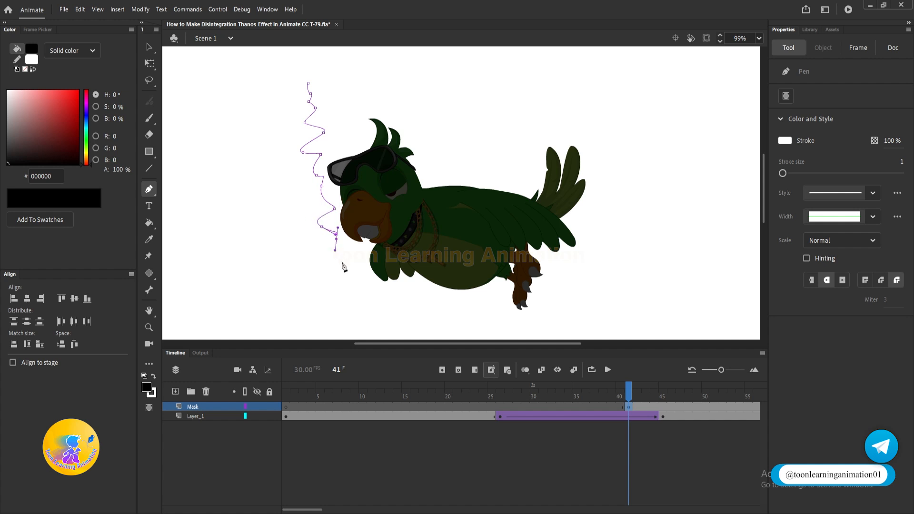
drag(377, 328, 377, 326)
scroll(423, 181, down, 2)
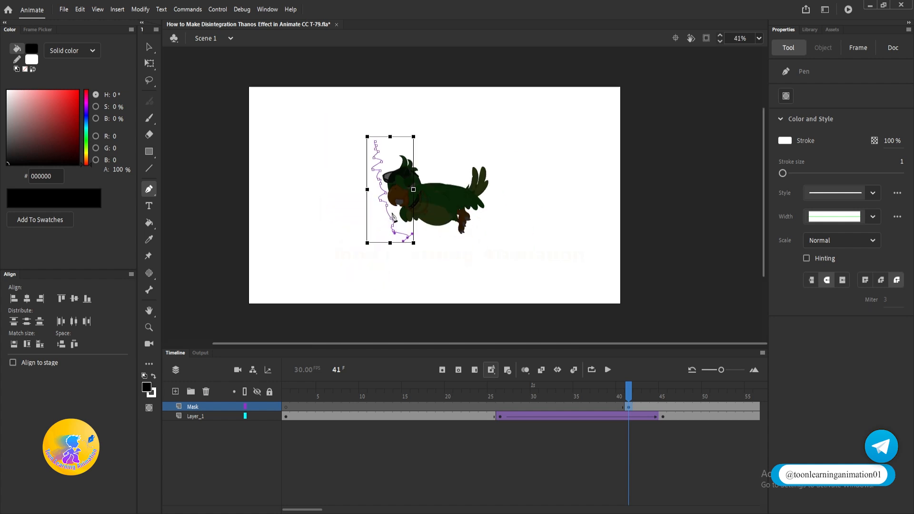
scroll(433, 224, down, 1)
scroll(434, 224, up, 1)
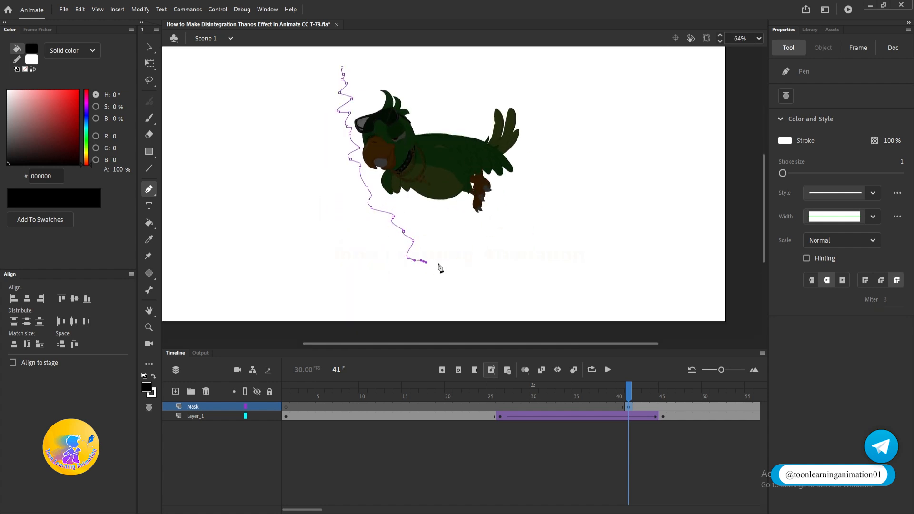
scroll(439, 268, down, 2)
- Close the Pen path with a wide loop around the back of the parrot so the outline encloses the whole bird
click(502, 269)
click(591, 193)
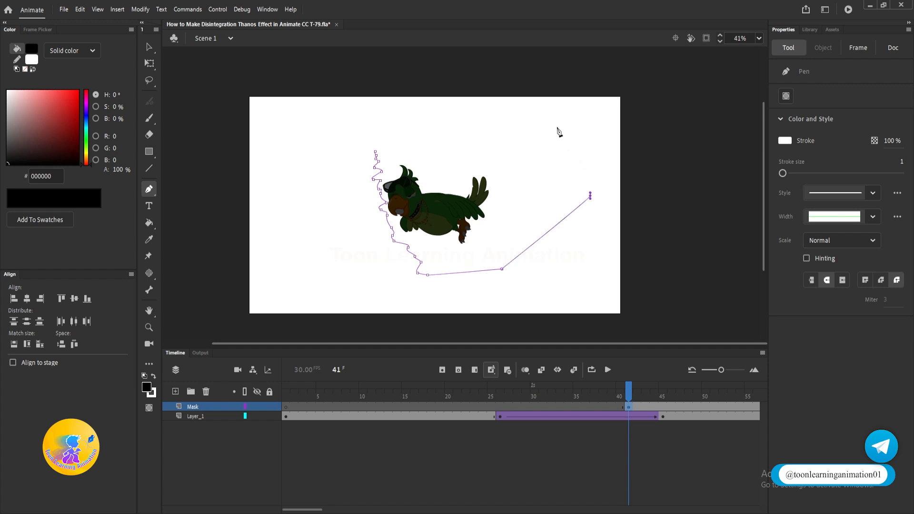
click(556, 126)
click(472, 108)
drag(376, 152, 371, 170)
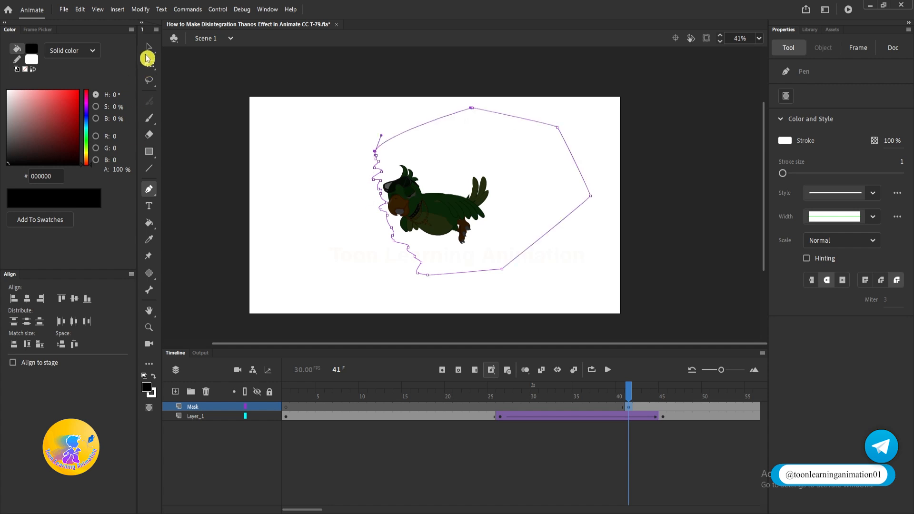
- Fill the enclosed mask outline with solid red FF0000 and delete its stroke
click(149, 223)
click(77, 90)
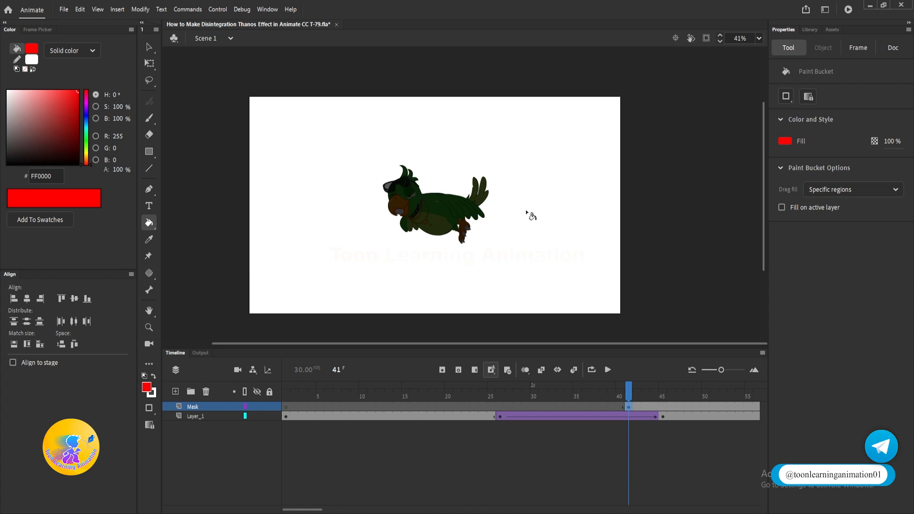
click(536, 206)
click(149, 48)
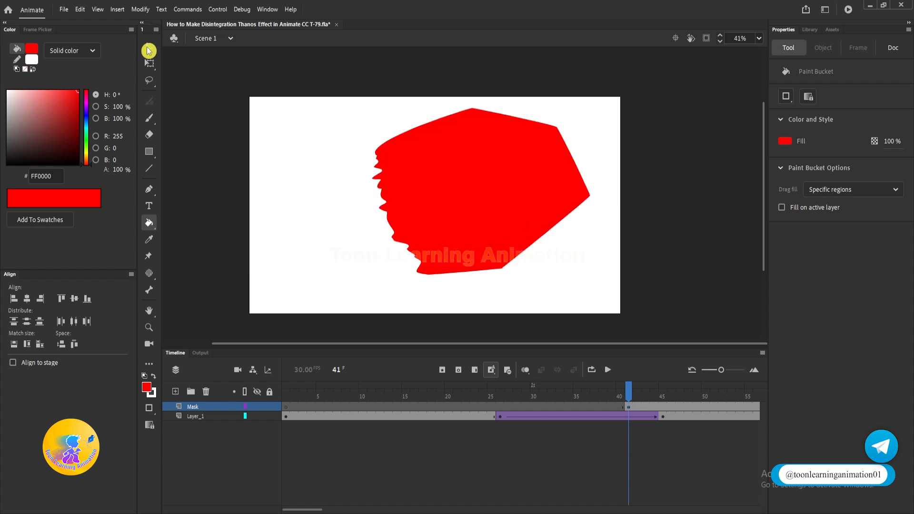
double_click(573, 213)
key(Delete)
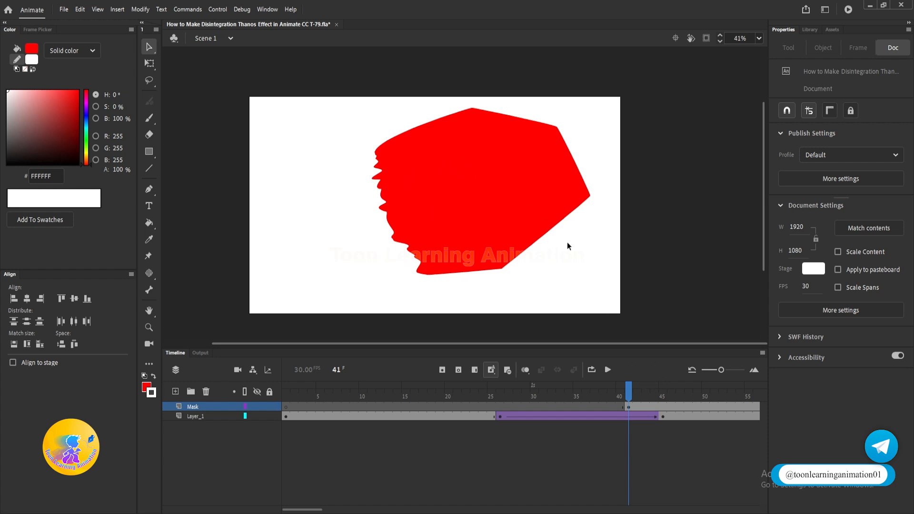
- Convert the red mask shape into a Graphic symbol named "Mask Effect"
click(499, 192)
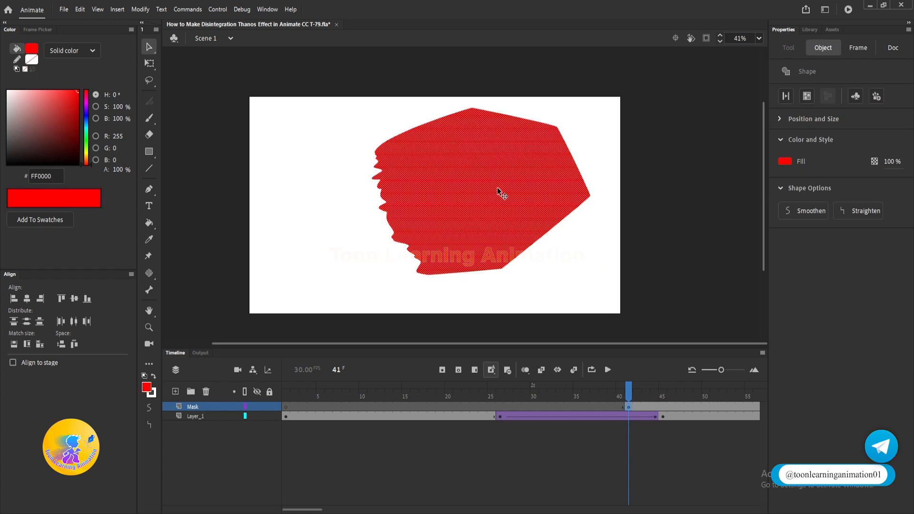
key(F8)
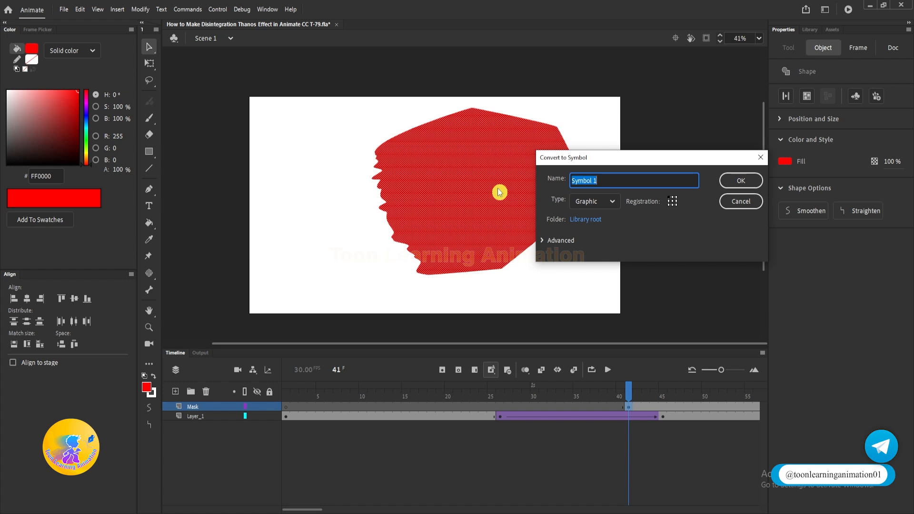
text(MaskEffect)
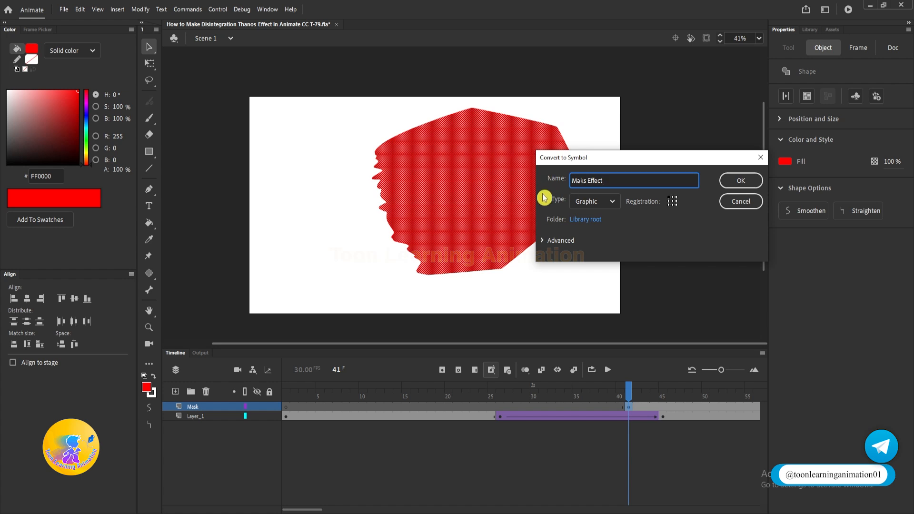
click(584, 180)
text(k)
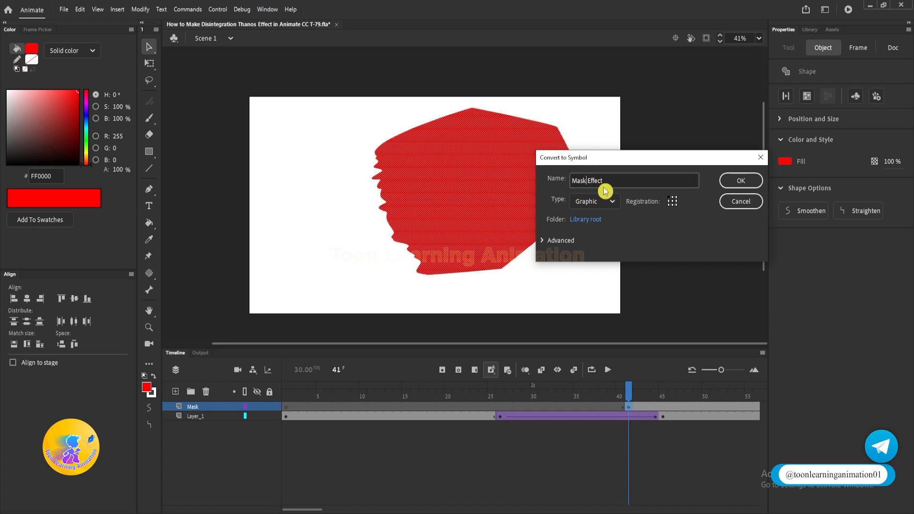
click(732, 185)
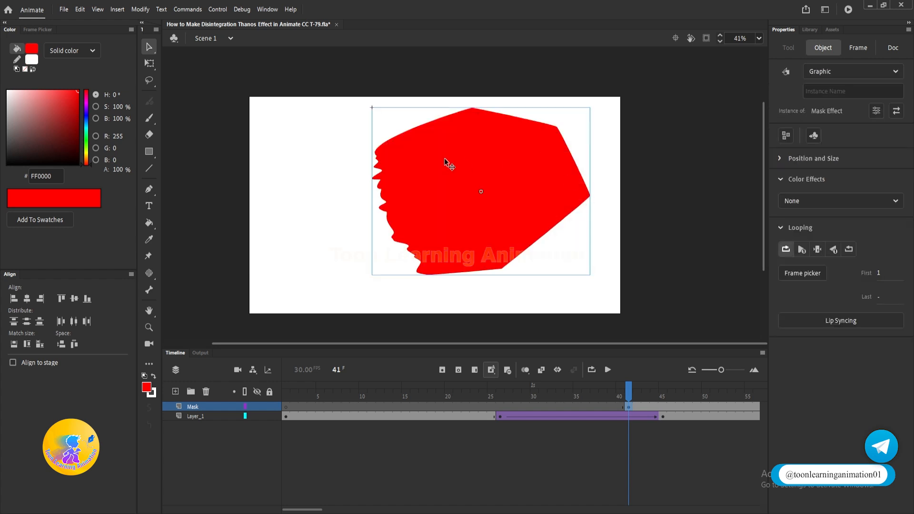
- Open the Mask Effect symbol for editing, insert a keyframe at frame 5 and deselect the shape
double_click(510, 170)
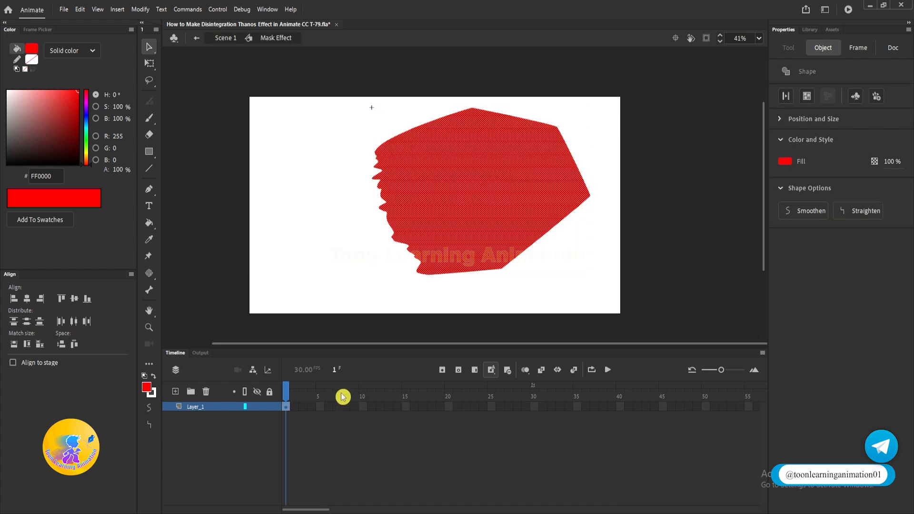
click(321, 407)
key(F6)
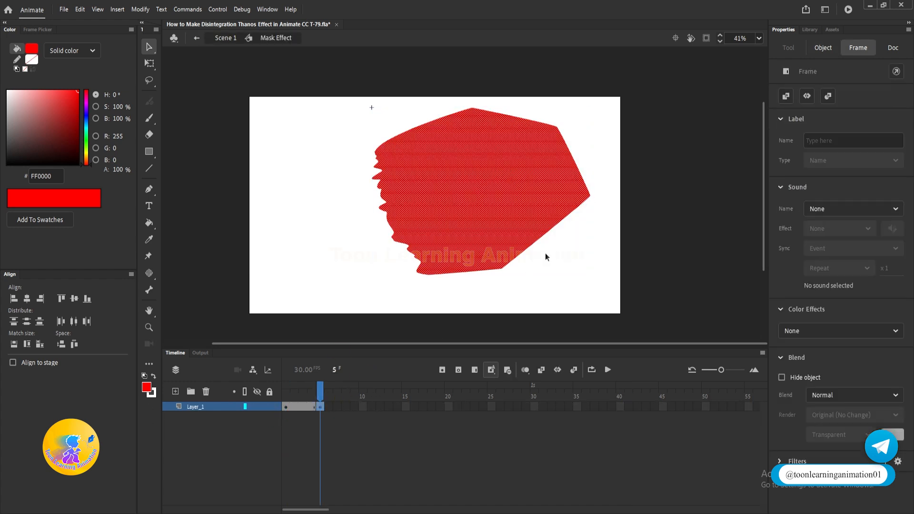
click(549, 271)
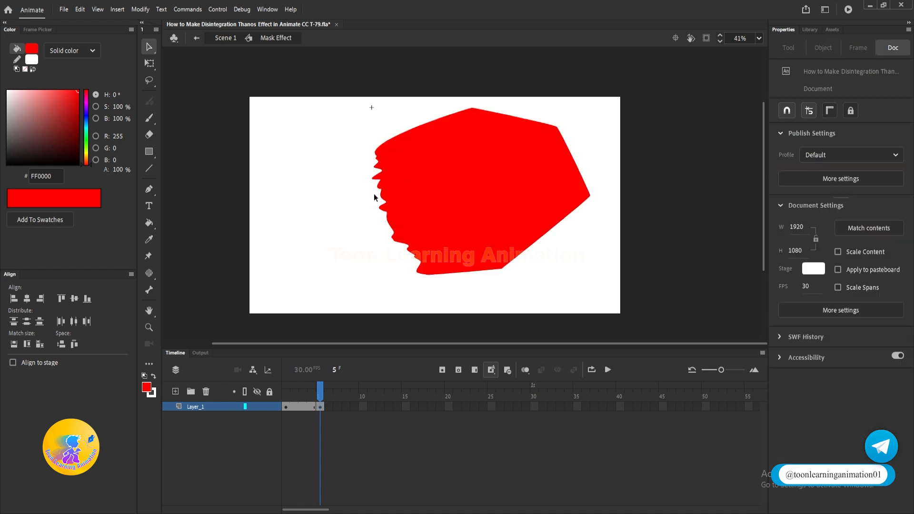
scroll(376, 195, up, 1)
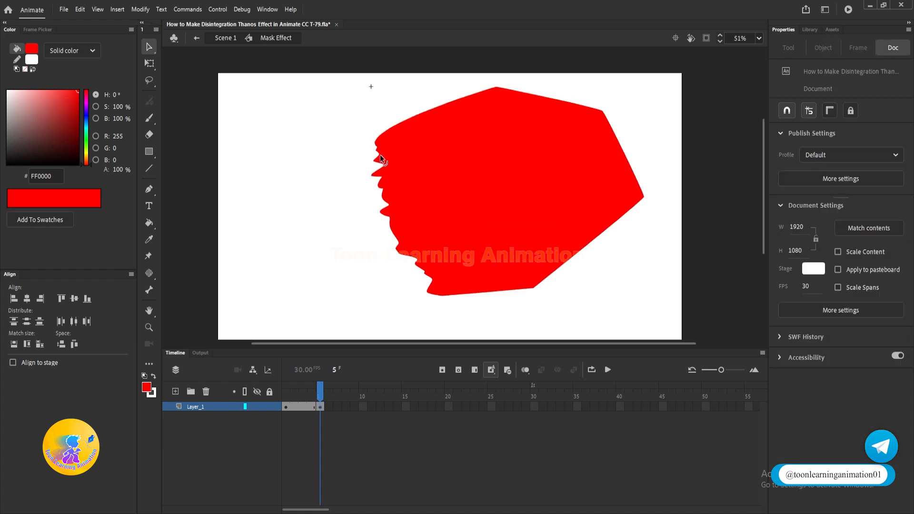
- Add a black stroke around the red shape on frame 5 with the Ink Bottle tool
drag(149, 223, 176, 241)
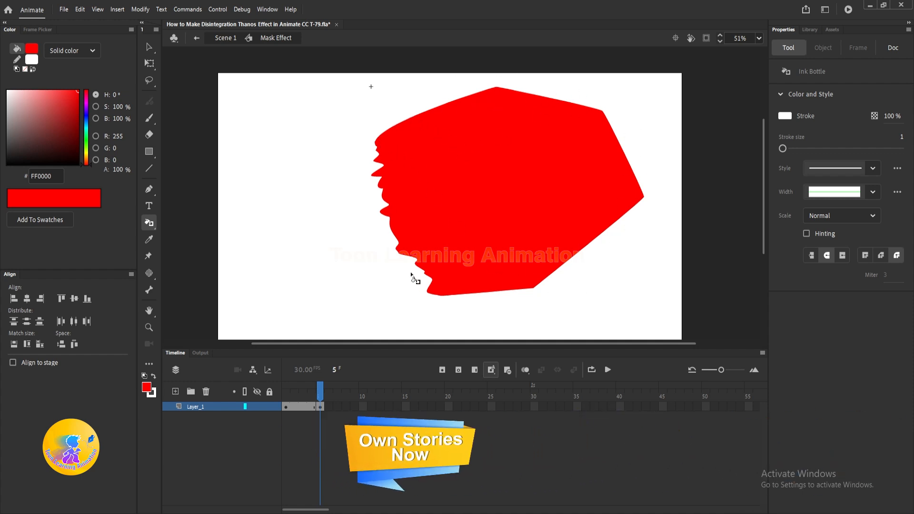
click(154, 397)
click(181, 278)
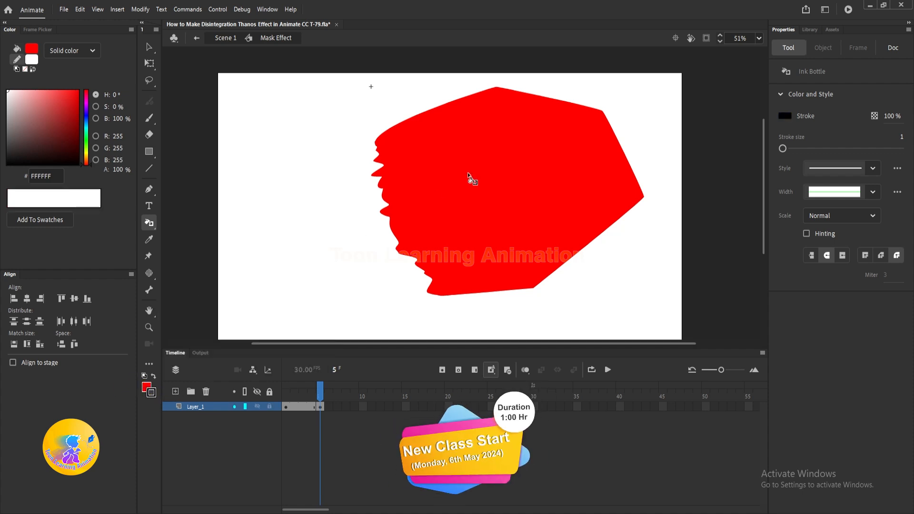
click(479, 164)
click(149, 47)
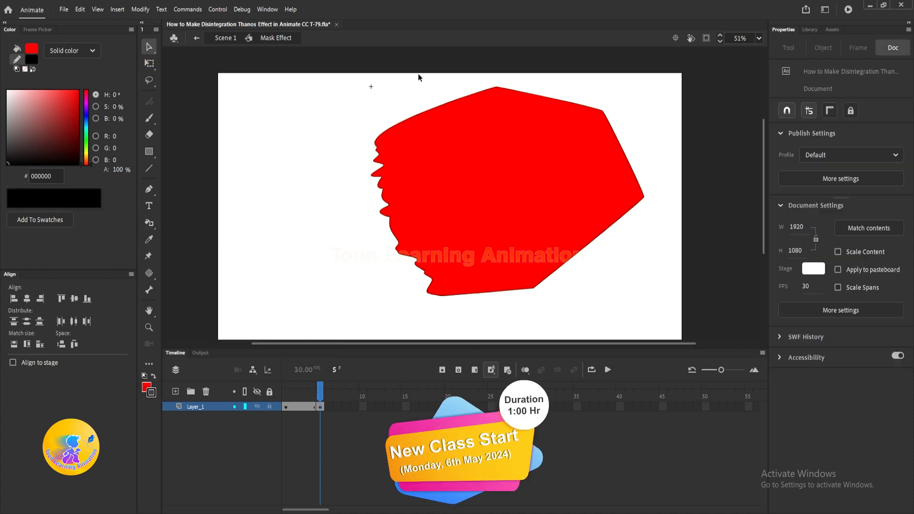
scroll(384, 162, up, 3)
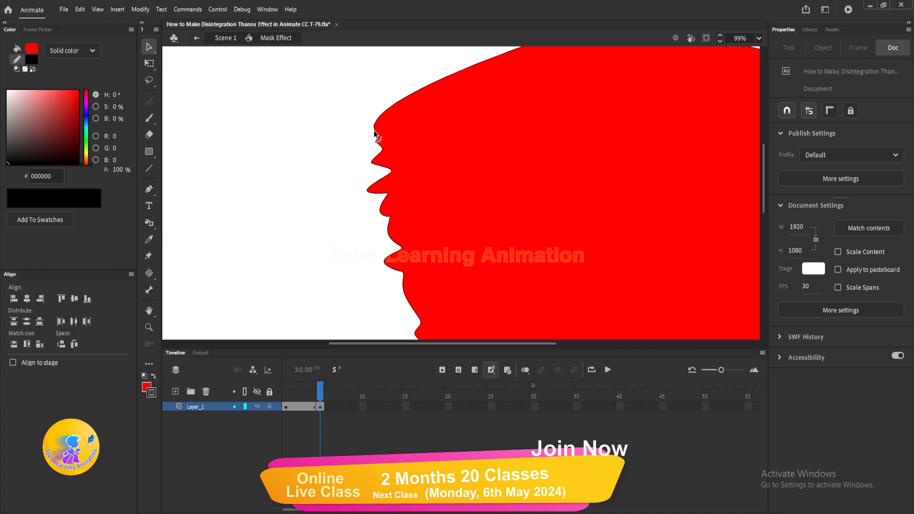
scroll(335, 102, down, 3)
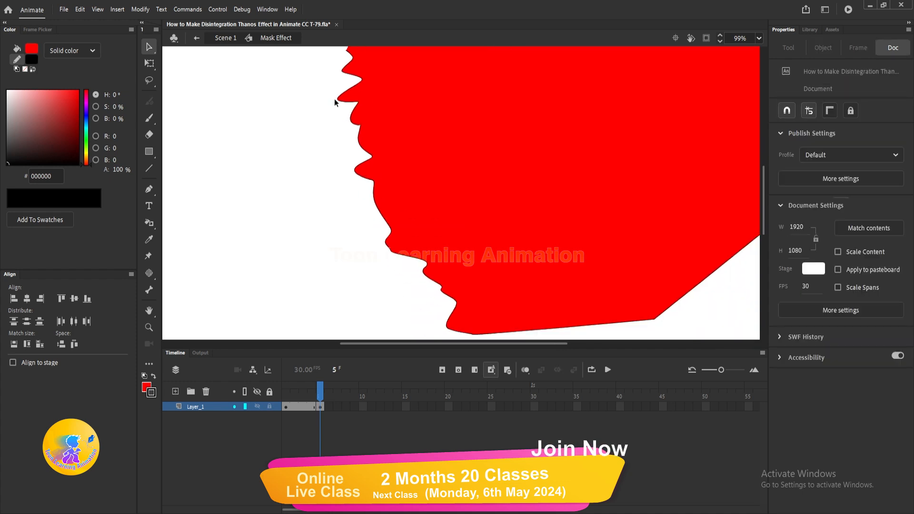
click(449, 319)
key(Delete)
key(ctrl+z)
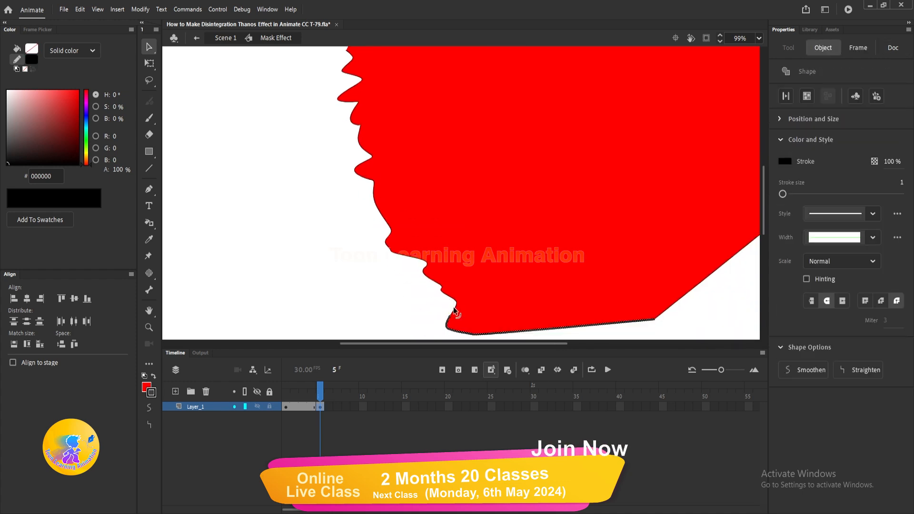
- Delete the black stroke segments along the jagged front edge of the shape
click(453, 307)
key(Delete)
click(433, 280)
key(Delete)
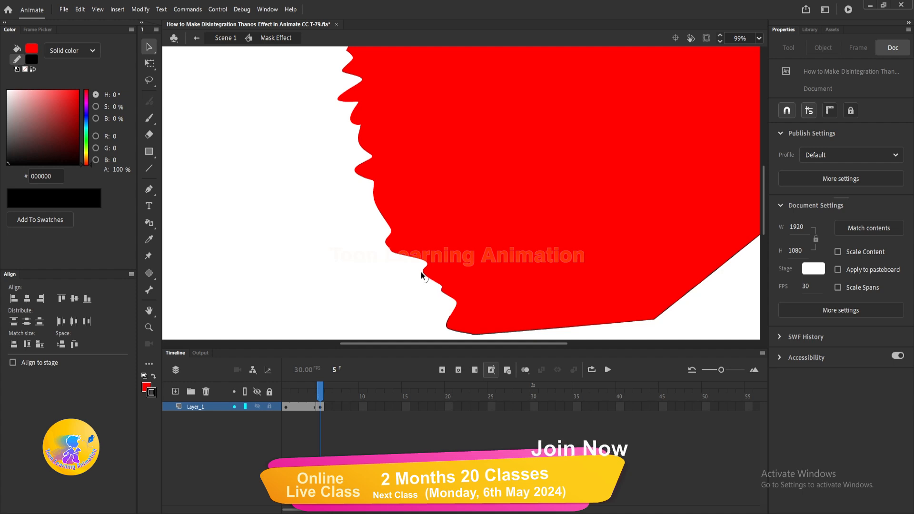
- Remove the red fill from frame 5, leaving only the open black outline around the parrot
scroll(421, 277, down, 3)
click(458, 205)
drag(465, 218, 218, 165)
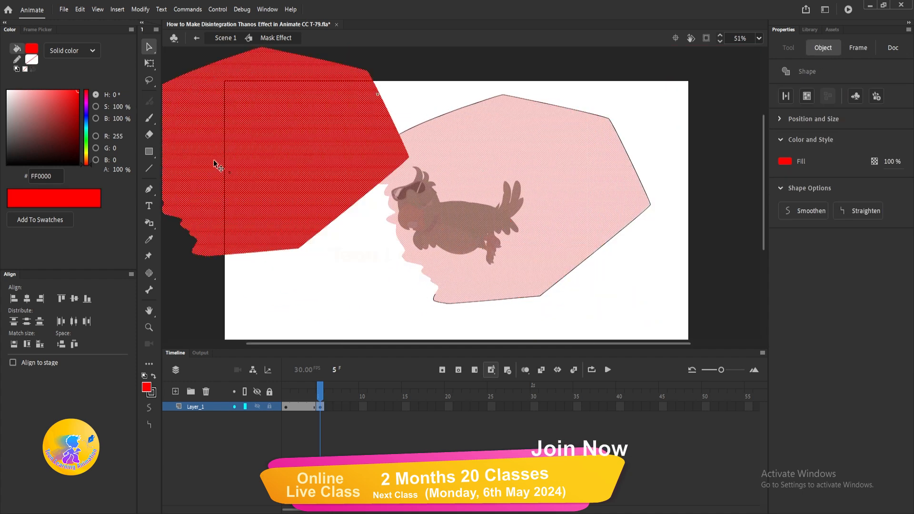
key(Delete)
- Draw a new wavy Pen edge across the parrot's face and chest, joining the two open ends of the outline
scroll(392, 233, up, 2)
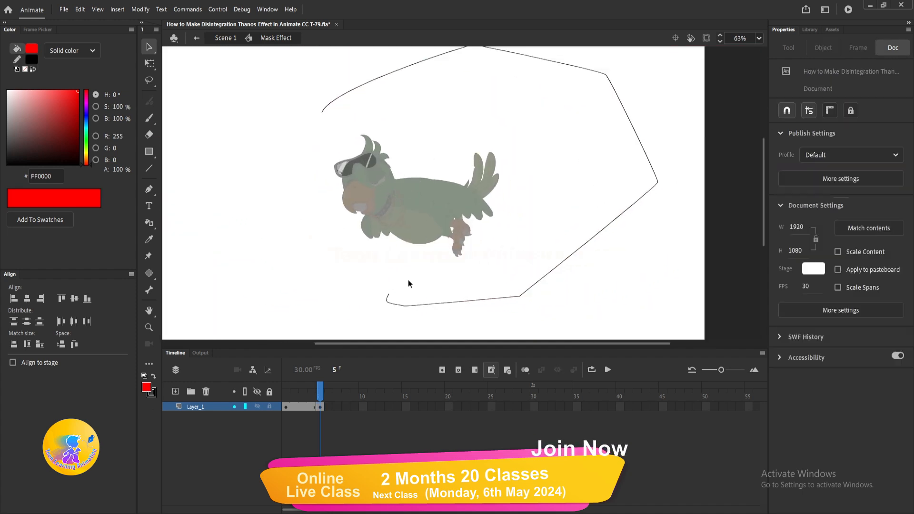
click(150, 191)
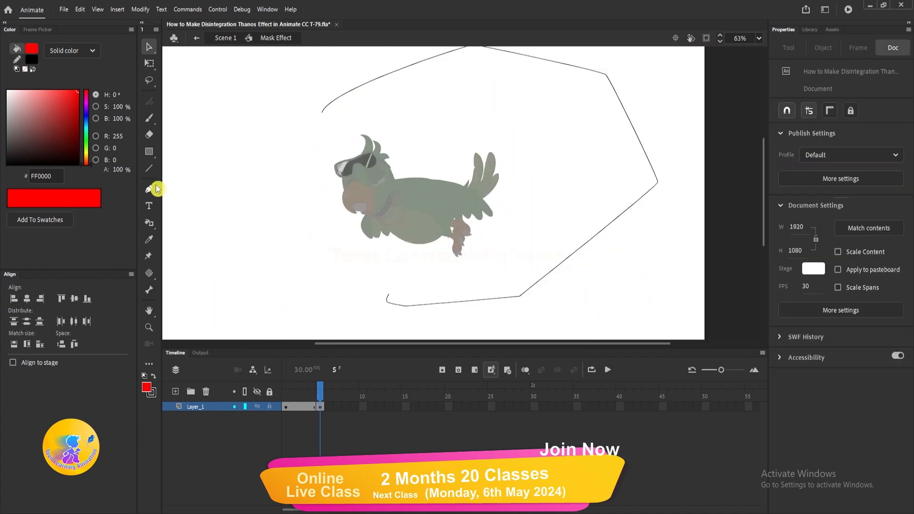
click(322, 113)
drag(328, 122, 335, 154)
drag(350, 158, 354, 178)
drag(355, 189, 351, 198)
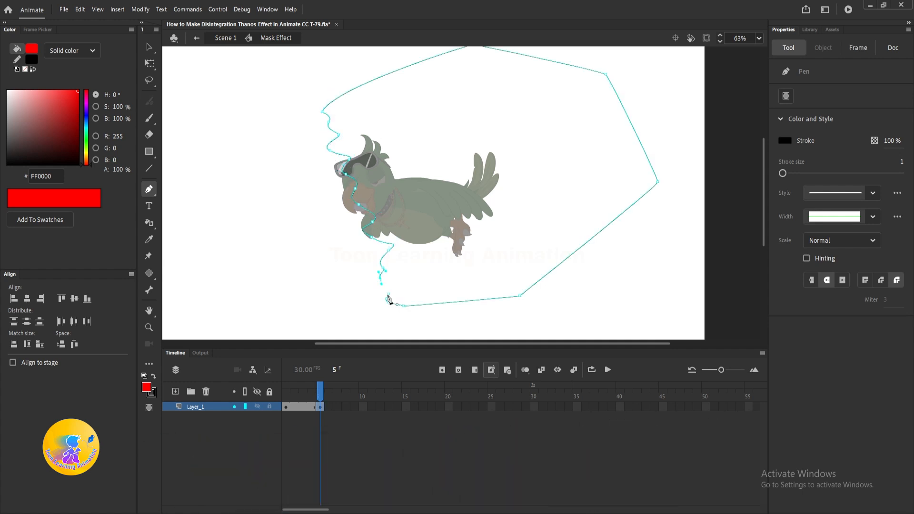
click(150, 49)
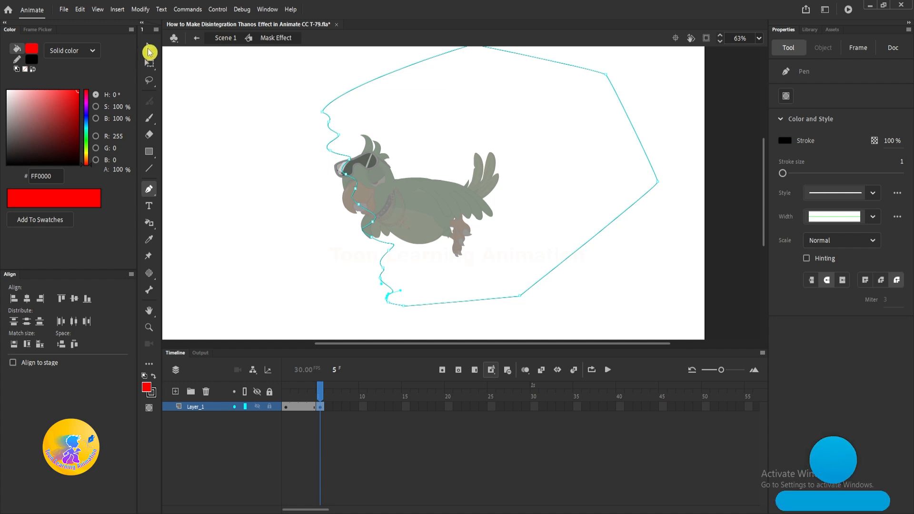
- Fill the closed outline on frame 5 with red using the Paint Bucket and delete its black stroke
click(150, 224)
click(180, 228)
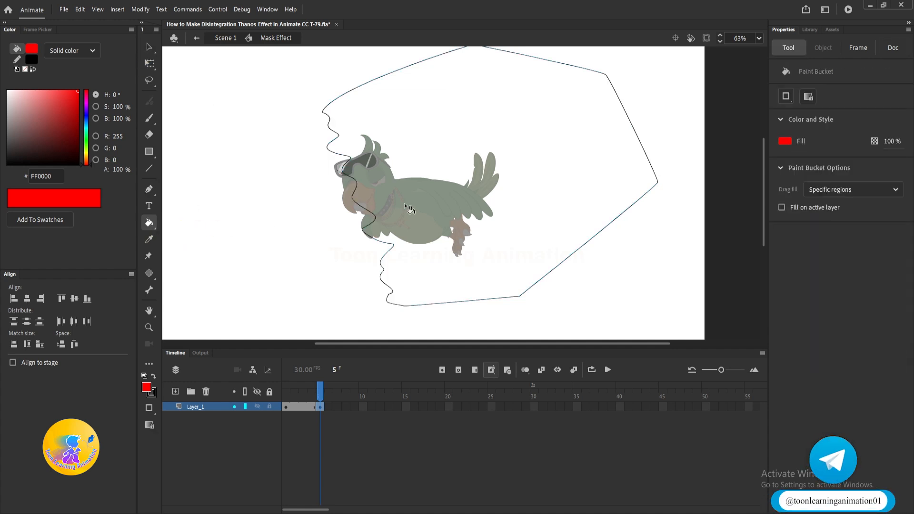
click(453, 186)
click(149, 48)
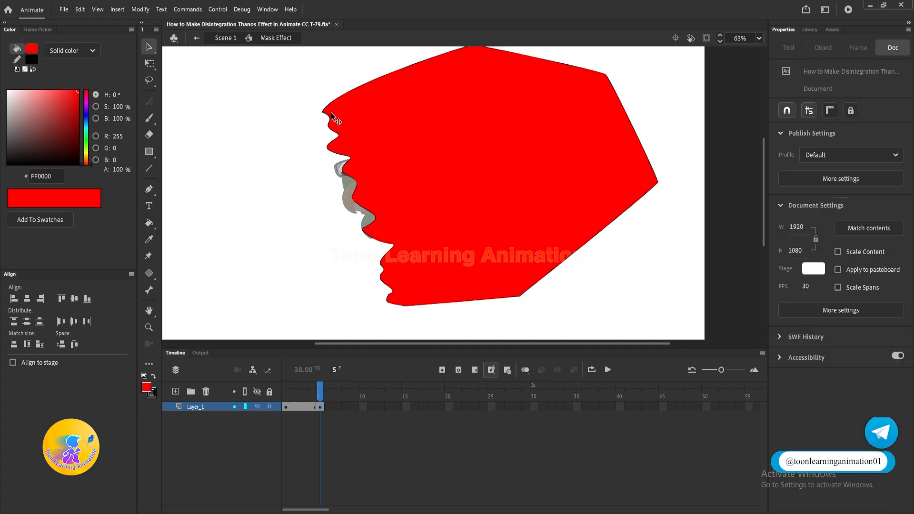
double_click(327, 108)
key(Delete)
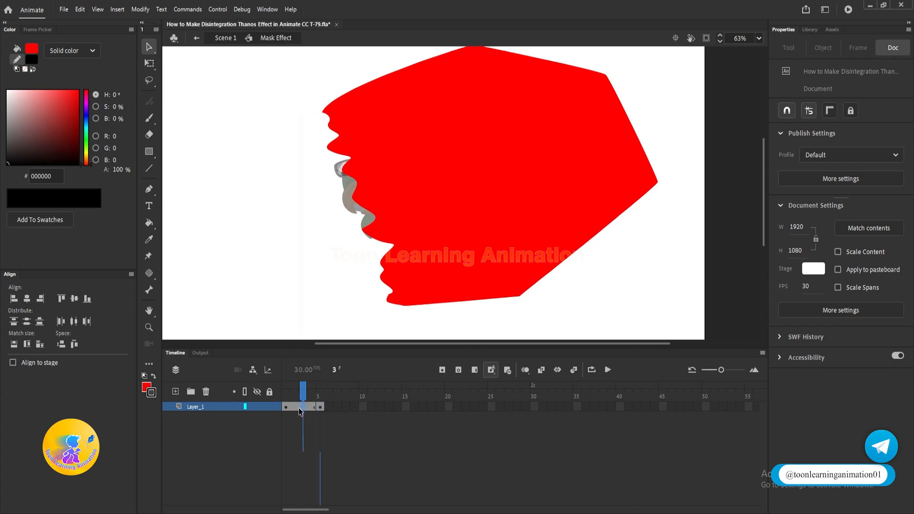
- Create a shape tween between frames 1 and 5 of the Mask Effect symbol and play it
right_click(298, 407)
click(334, 141)
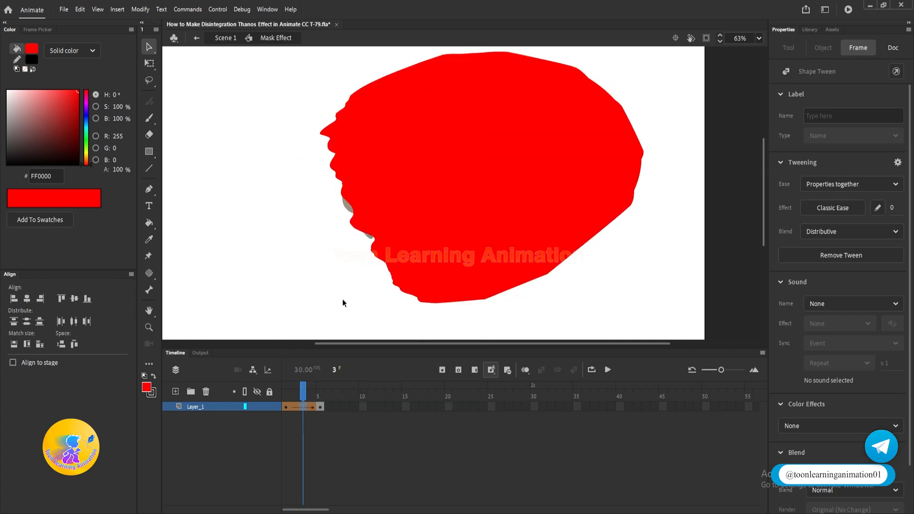
key(Return)
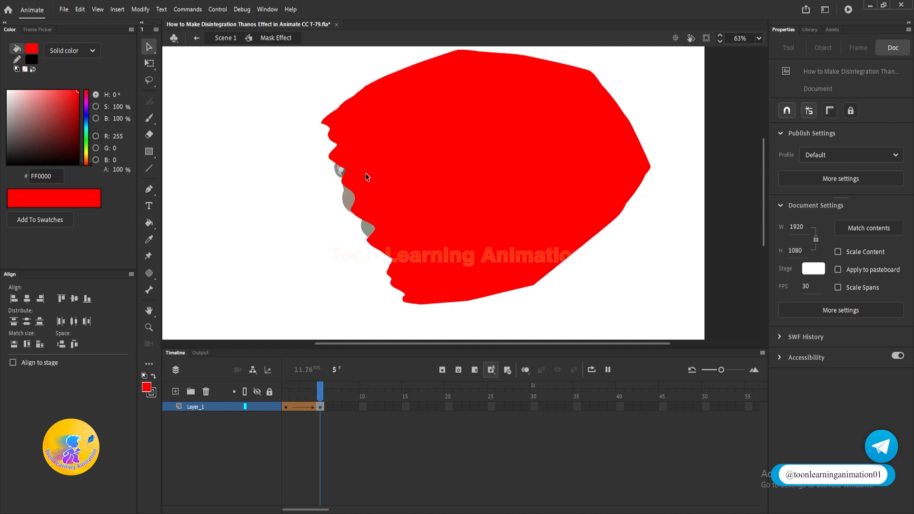
- Insert six frames into the shape tween so its end keyframe sits at frame 11, and play it
click(298, 397)
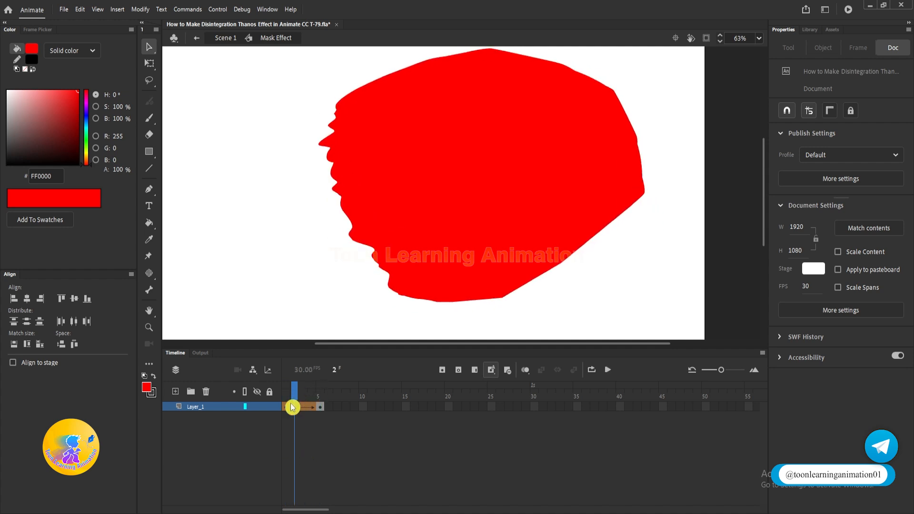
key(F5)
key(F5)
key(F5)
key(F5)
key(F5)
key(F5)
key(Return)
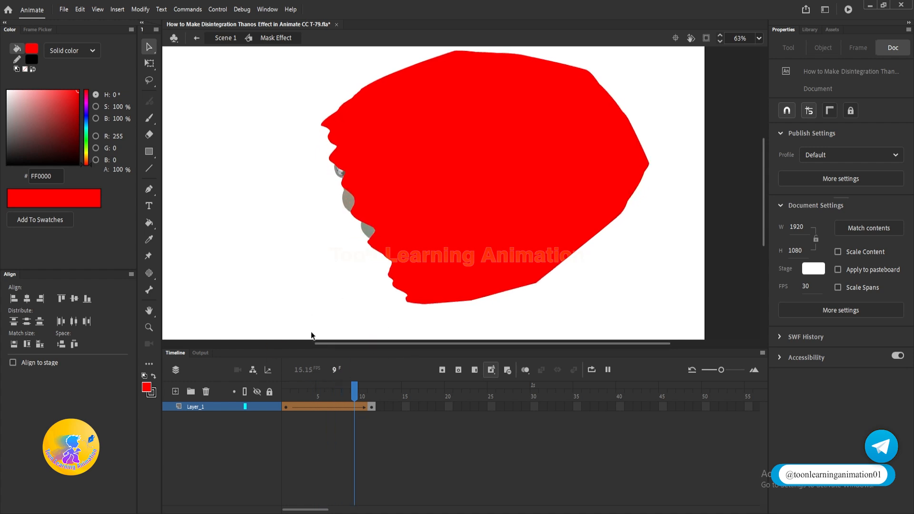
- Remove four frames from the shape tween so its end keyframe sits at frame 7, and replay it from frame 1
click(309, 395)
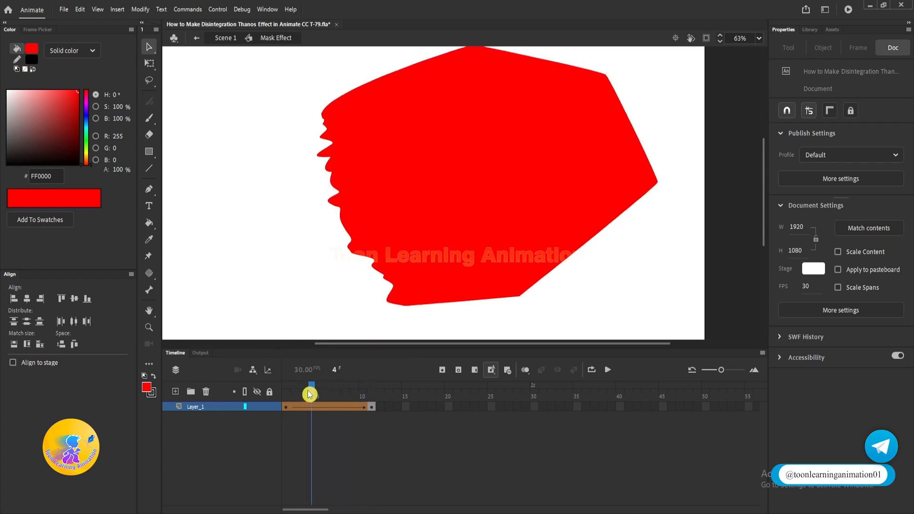
key(shift+F5)
key(shift+F5)
key(shift+F5)
key(shift+F5)
drag(309, 395, 283, 394)
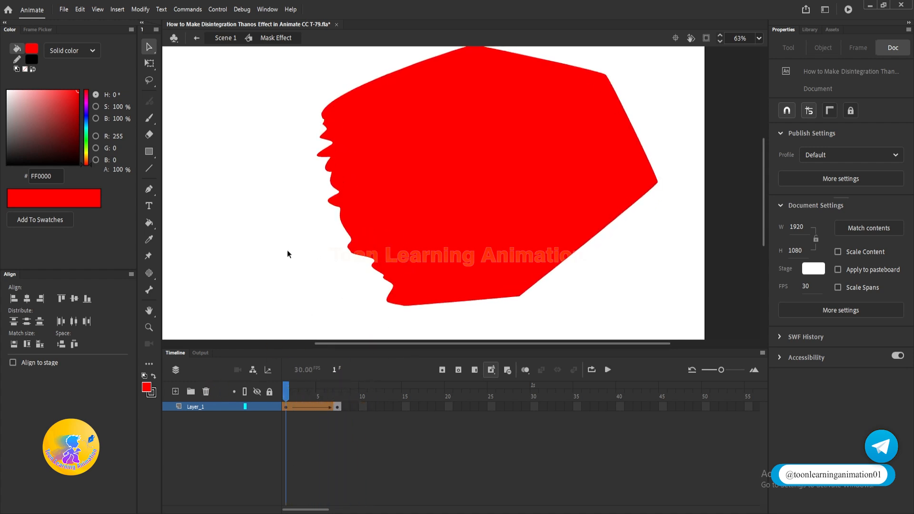
key(Return)
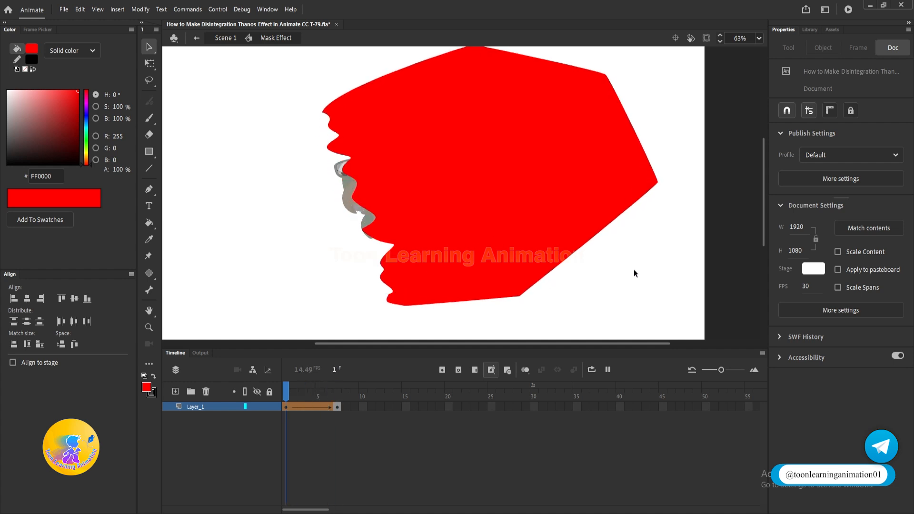
- Return to Scene 1 and place the playhead on frame 41 with the whole stage in view
double_click(651, 265)
click(514, 394)
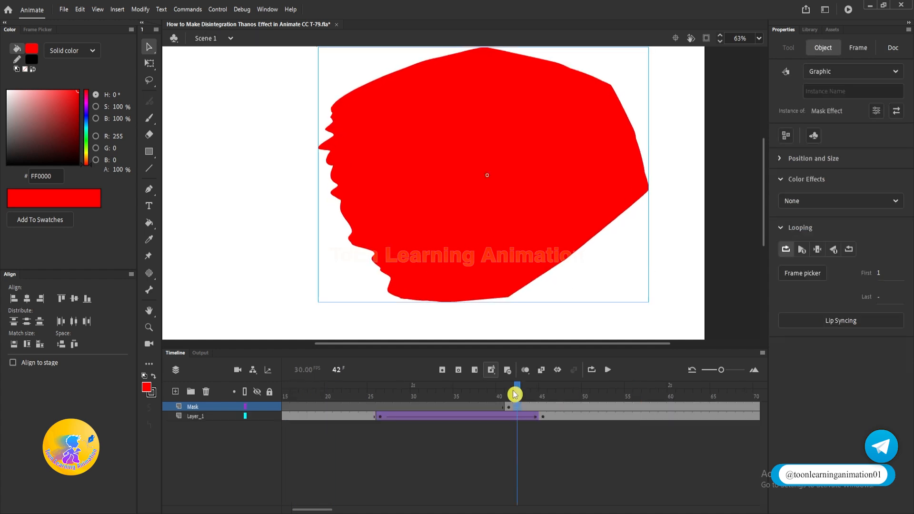
drag(514, 394, 509, 394)
scroll(477, 224, down, 3)
drag(542, 226, 534, 244)
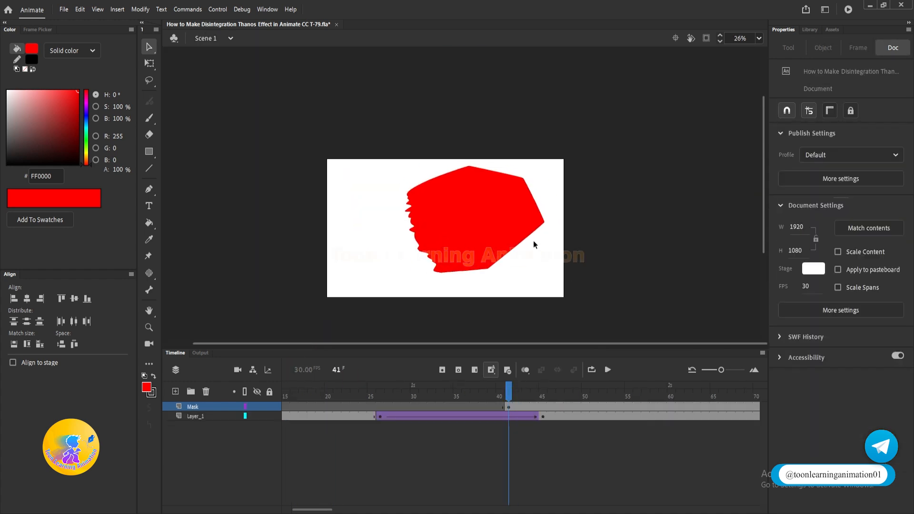
scroll(534, 244, up, 2)
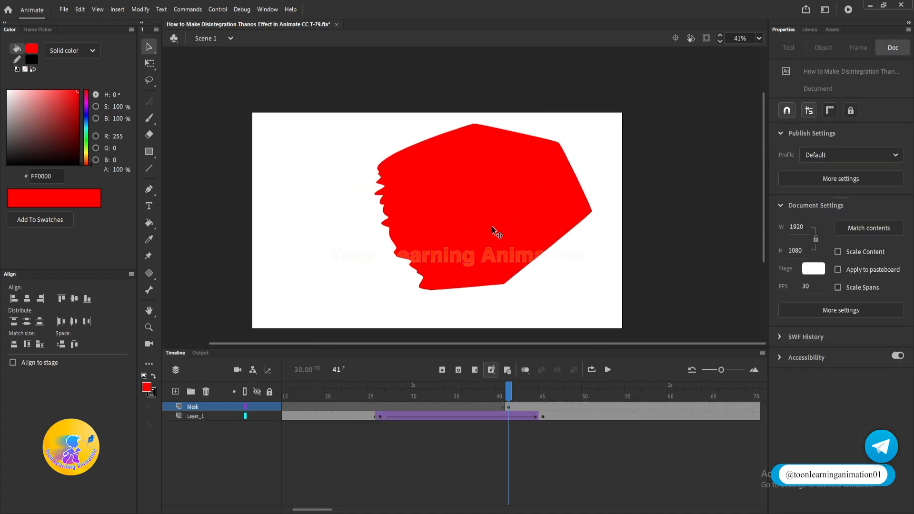
- Turn the Mask layer into a mask and rename the masked layer Parrrot
right_click(197, 409)
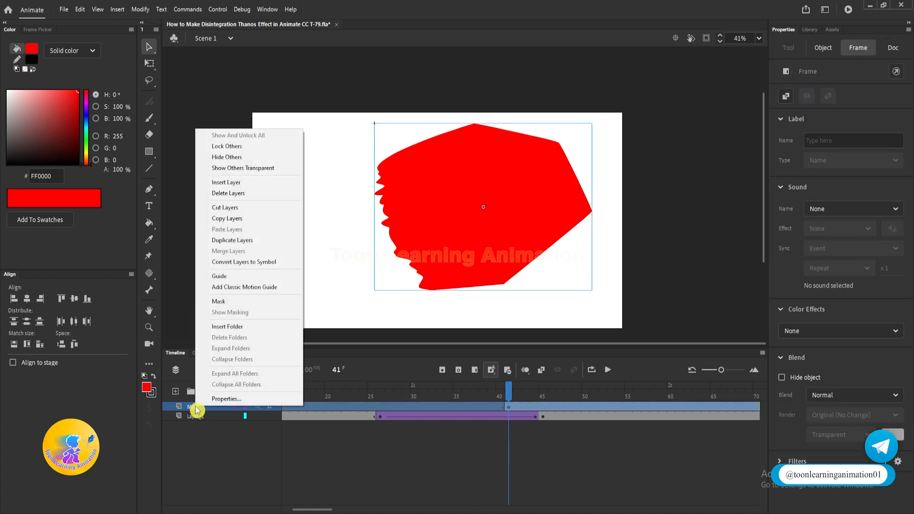
click(222, 303)
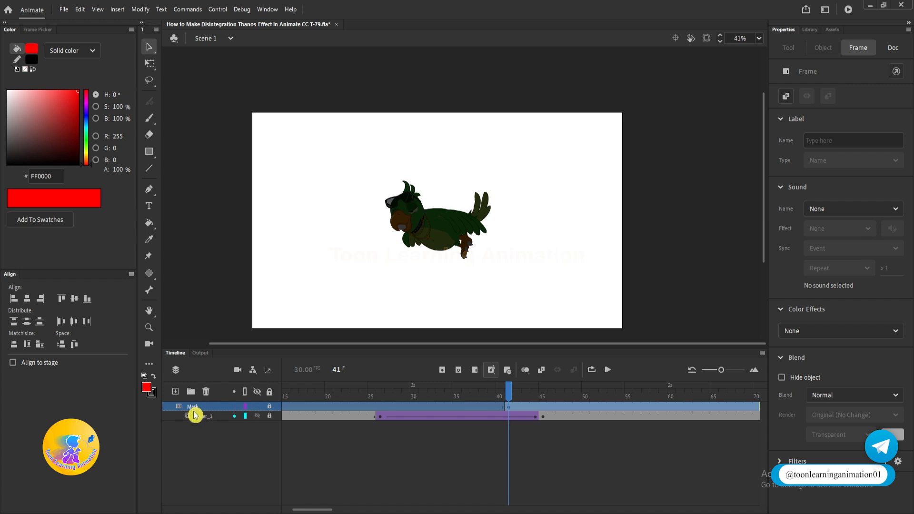
double_click(208, 416)
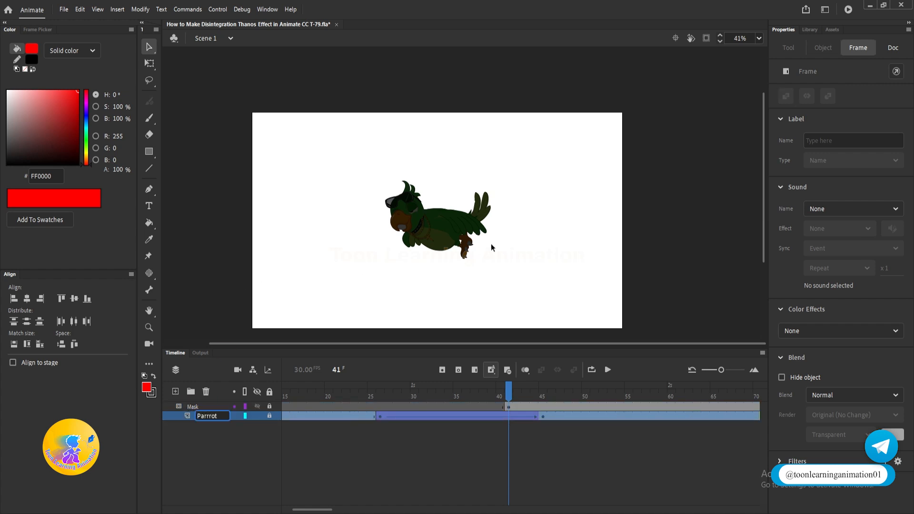
click(530, 221)
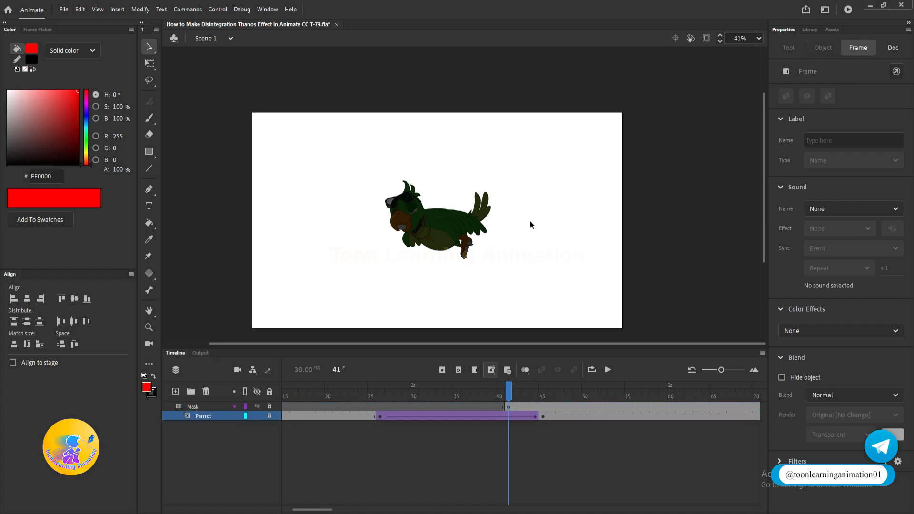
- Unlock the Mask layer, add a keyframe at frame 60, and move the red mask symbol up and right off the parrot
click(270, 412)
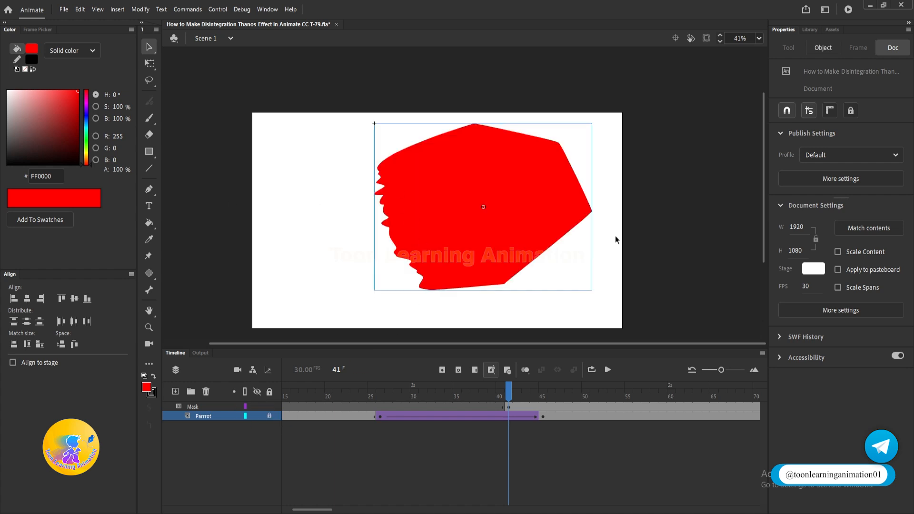
click(550, 207)
scroll(552, 228, down, 1)
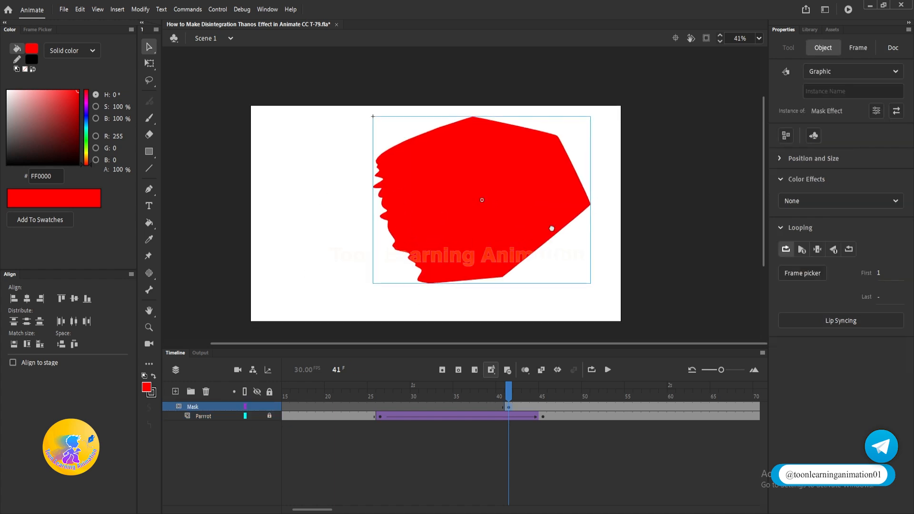
click(670, 408)
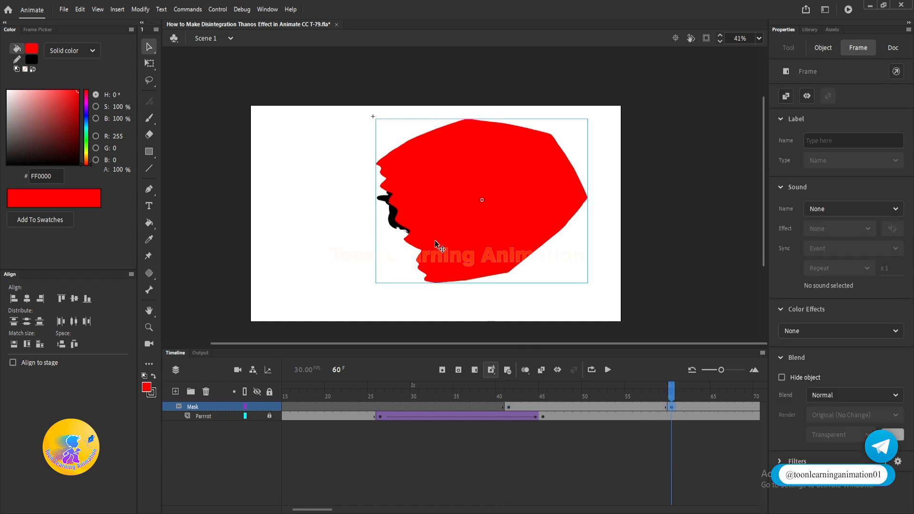
drag(455, 235, 555, 199)
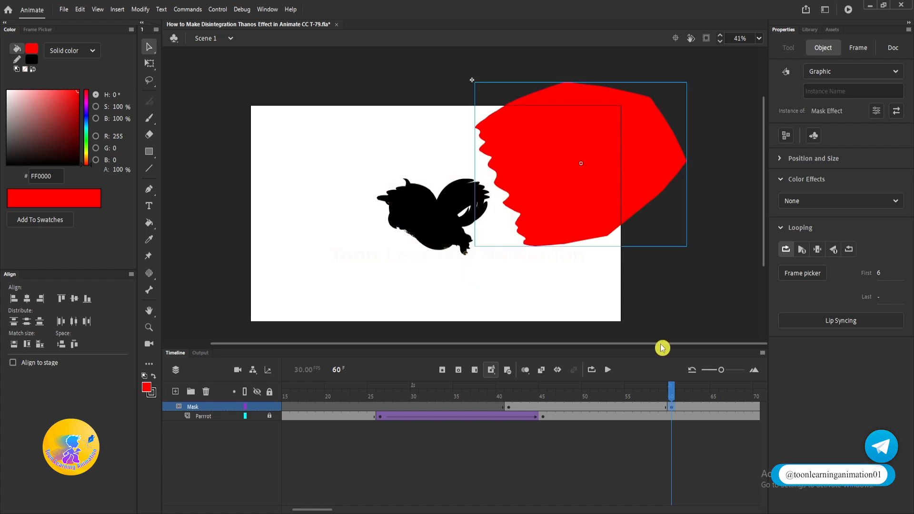
- Create a classic tween between frames 41 and 60 of the Mask layer and play it with the layer locked
right_click(570, 408)
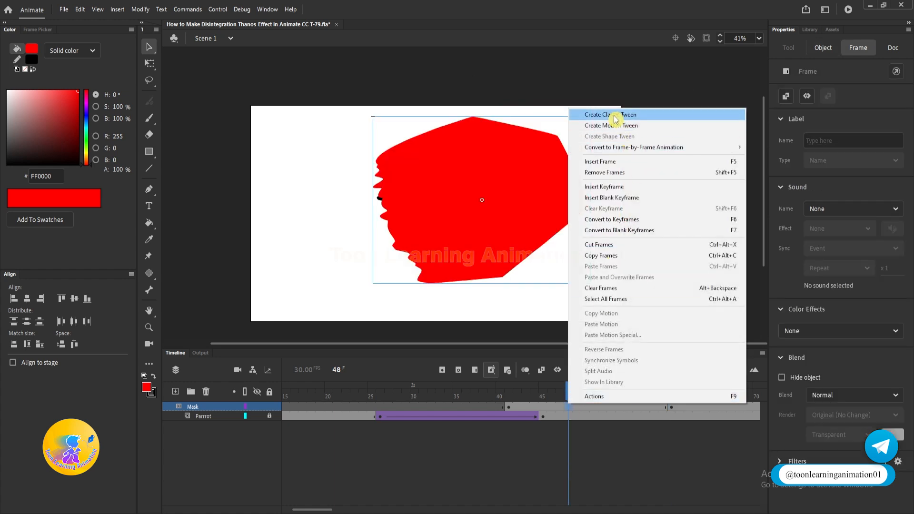
click(610, 115)
click(270, 407)
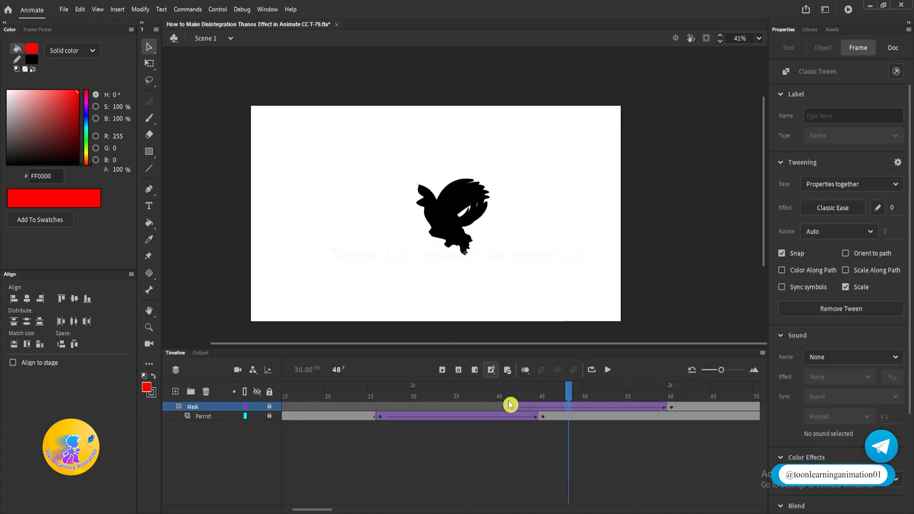
drag(508, 395, 422, 391)
key(Return)
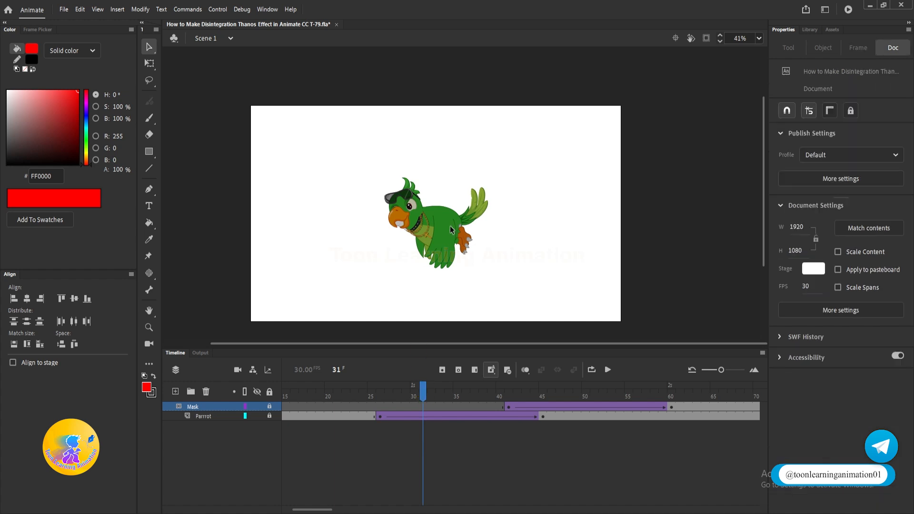
click(514, 396)
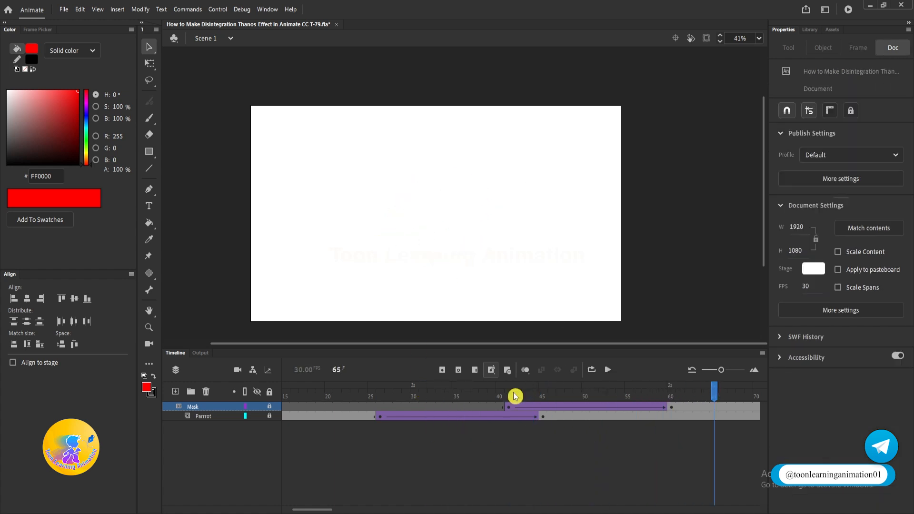
drag(476, 393, 387, 393)
key(Return)
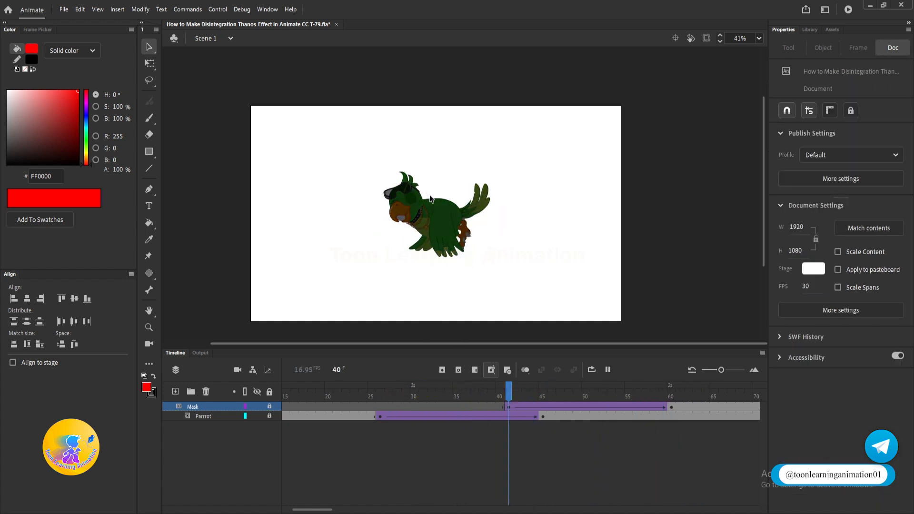
- Lengthen the Mask layer's classic tween so its end keyframe sits at frame 96, and play the slower disintegration
drag(516, 393, 628, 407)
click(520, 397)
key(Return)
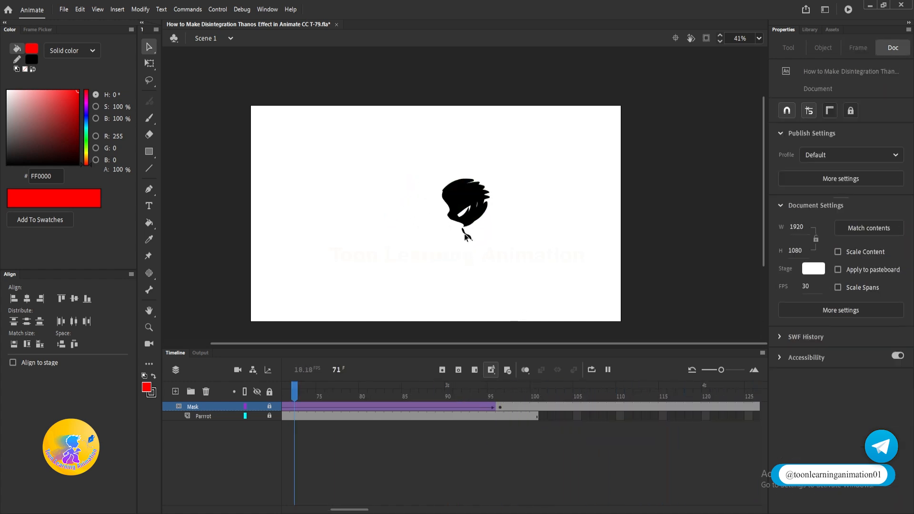
key(Return)
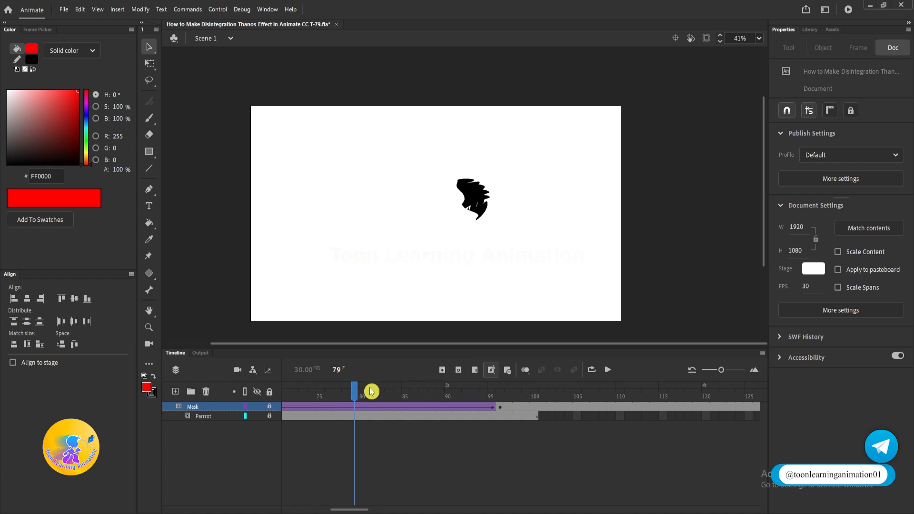
- Inside the Mask Effect symbol, shift the red shape on frame 7 slightly left, compare it with frame 1, and return to Scene 1
drag(358, 392, 475, 391)
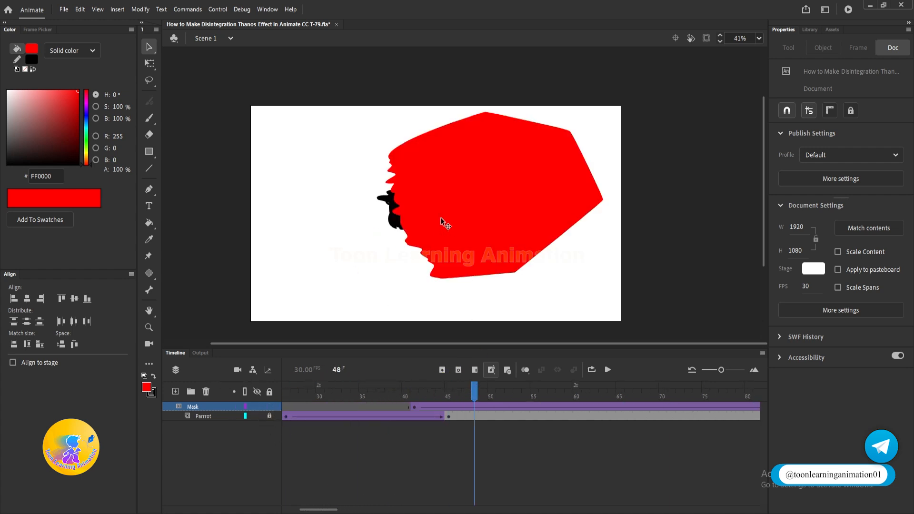
double_click(394, 238)
scroll(394, 238, up, 1)
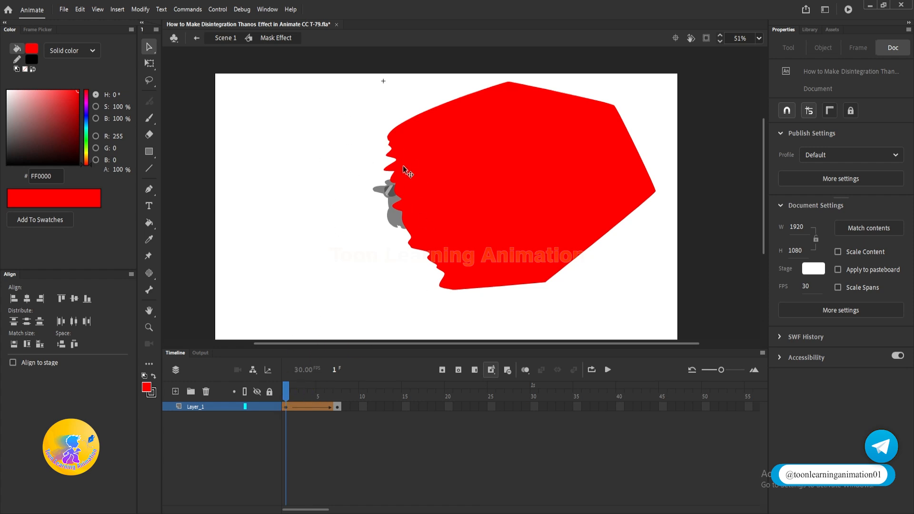
click(341, 396)
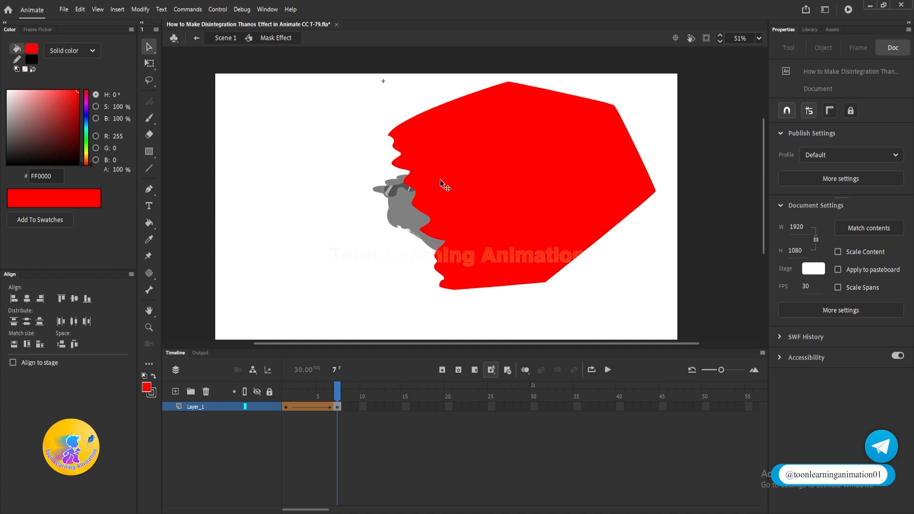
click(462, 180)
drag(487, 230, 481, 234)
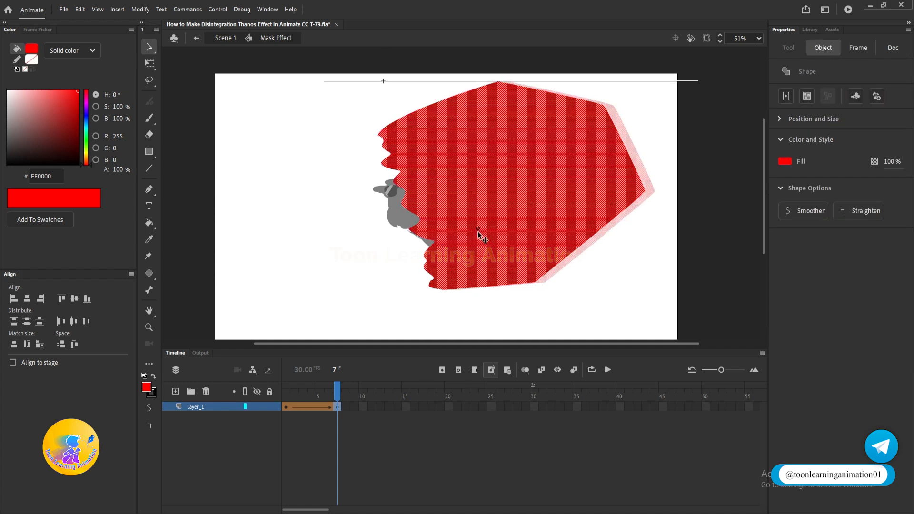
click(287, 393)
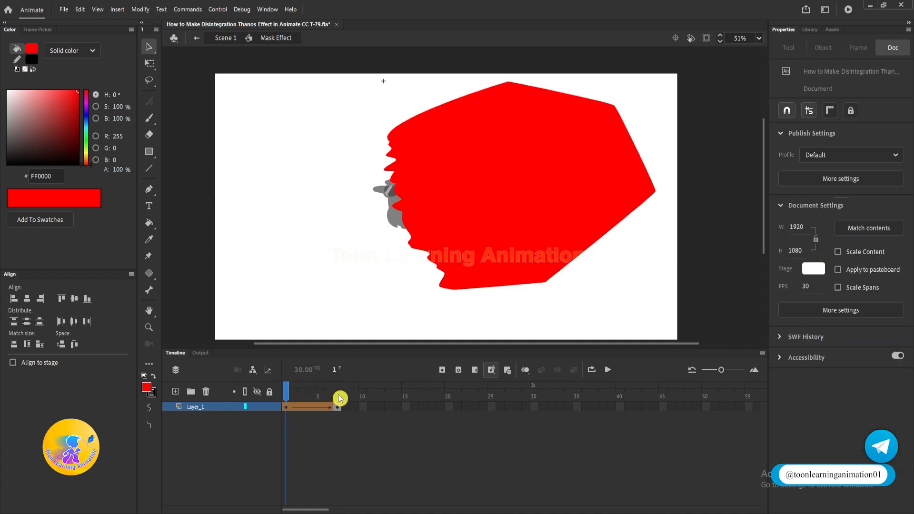
click(338, 397)
click(288, 395)
double_click(330, 259)
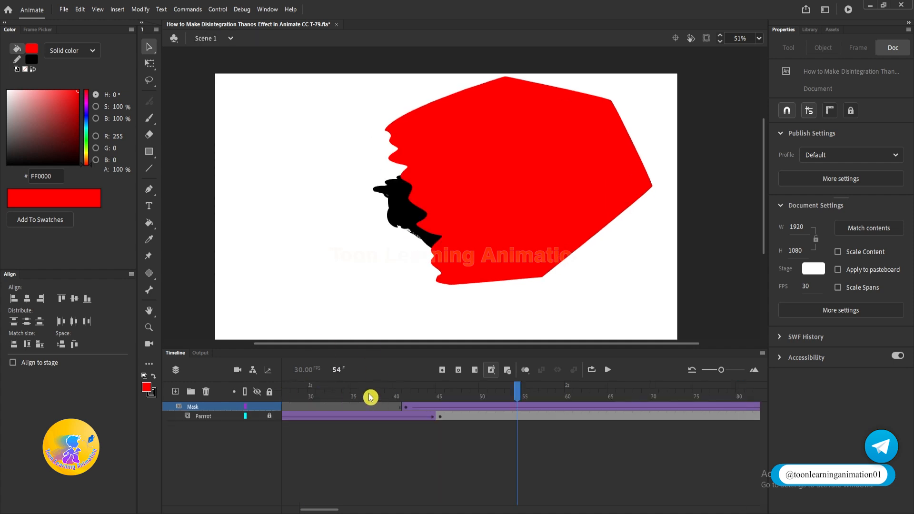
- Lock the Mask layer and play the masked parrot animation through to the end of the tween
click(268, 408)
drag(386, 395, 404, 392)
key(Return)
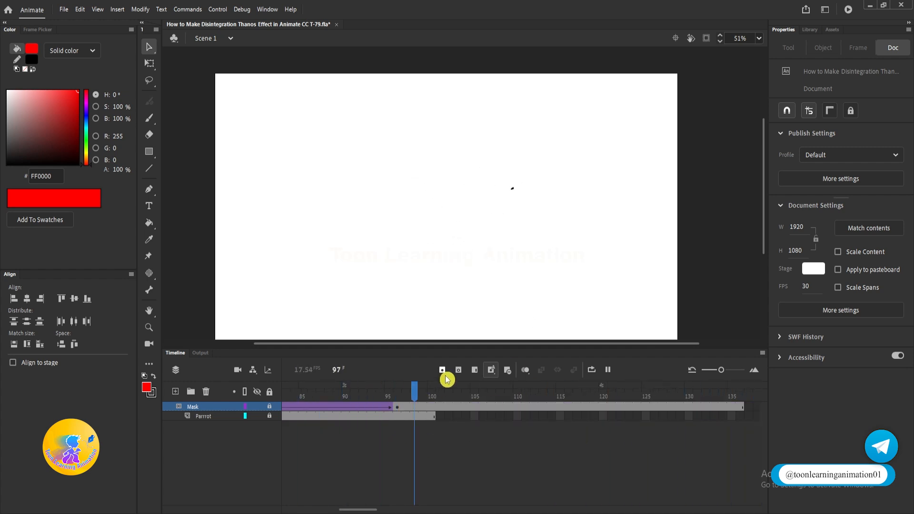
drag(425, 389, 449, 397)
- Remove frames from the Mask layer's tween so its end keyframe sits at frame 85, and play it
drag(533, 407, 347, 396)
key(shift+F5)
key(Return)
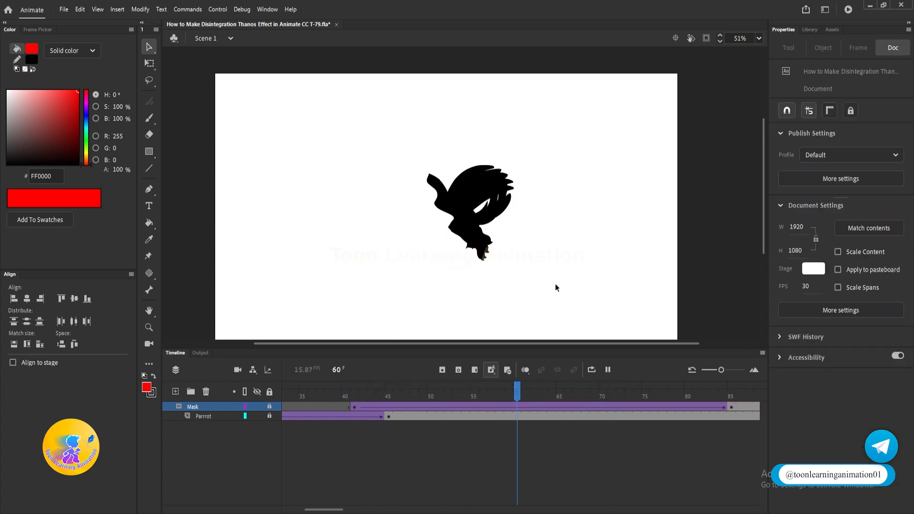
- Insert frames before the Mask layer's tween so its start keyframe moves to frame 53, and play the animation
click(355, 393)
drag(307, 392, 439, 397)
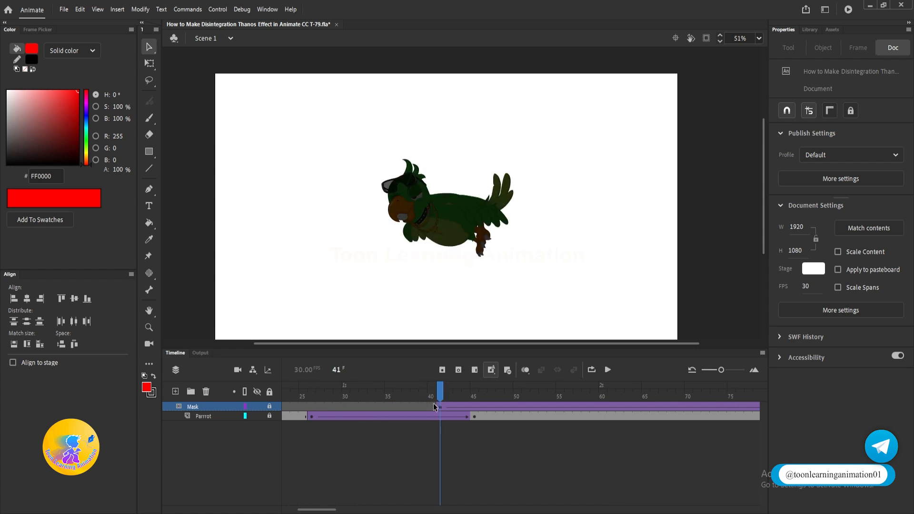
drag(433, 406, 389, 407)
key(F5)
key(F5)
click(475, 394)
drag(474, 394, 437, 391)
key(Return)
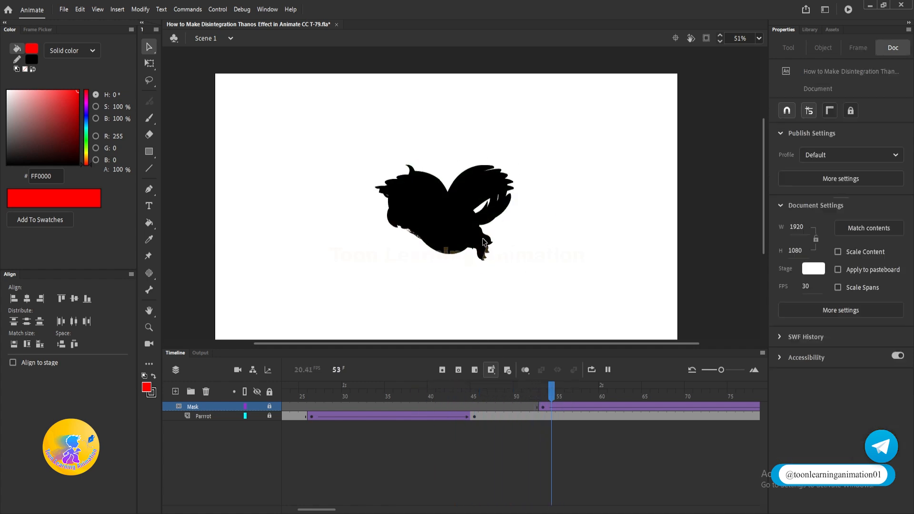
- Unlock the parrot layer, check its instance on frame 45, and insert a keyframe at frame 46
drag(546, 400, 475, 396)
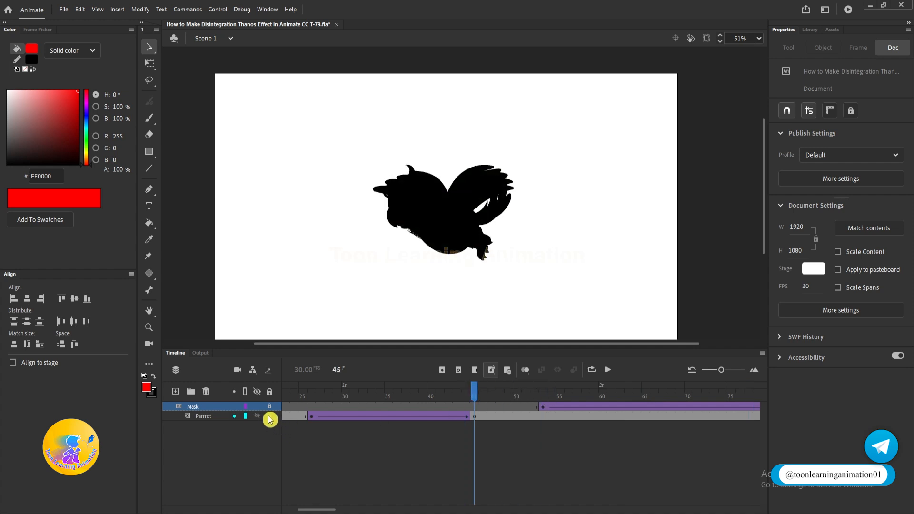
click(446, 243)
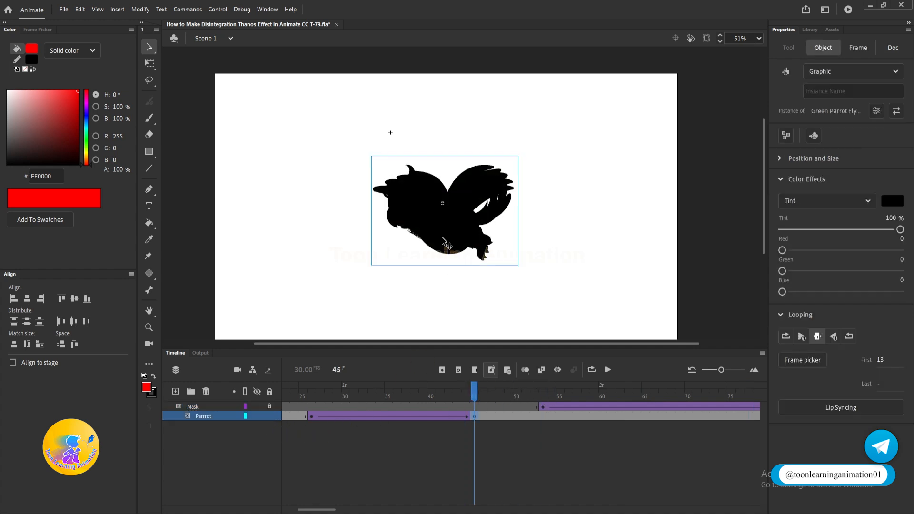
click(479, 417)
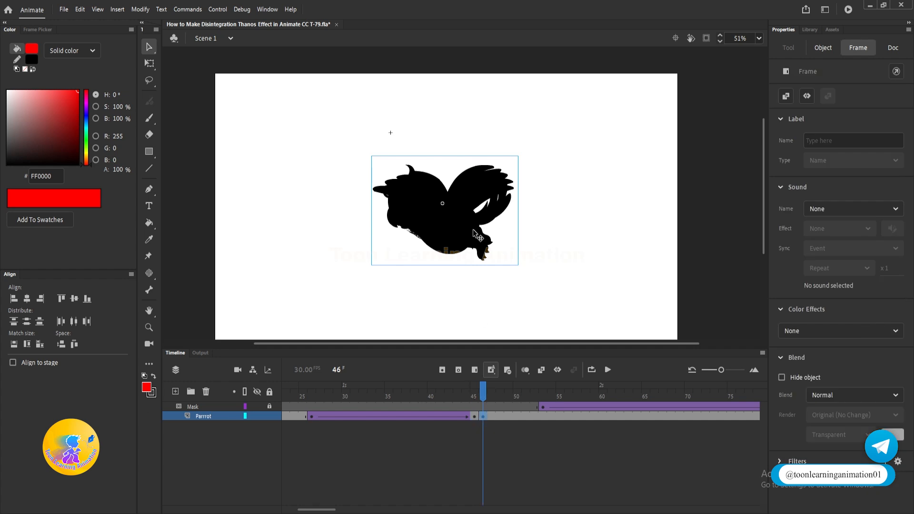
- Break the black-tinted parrot on frame 46 apart repeatedly until only raw shapes remain
key(ctrl+b)
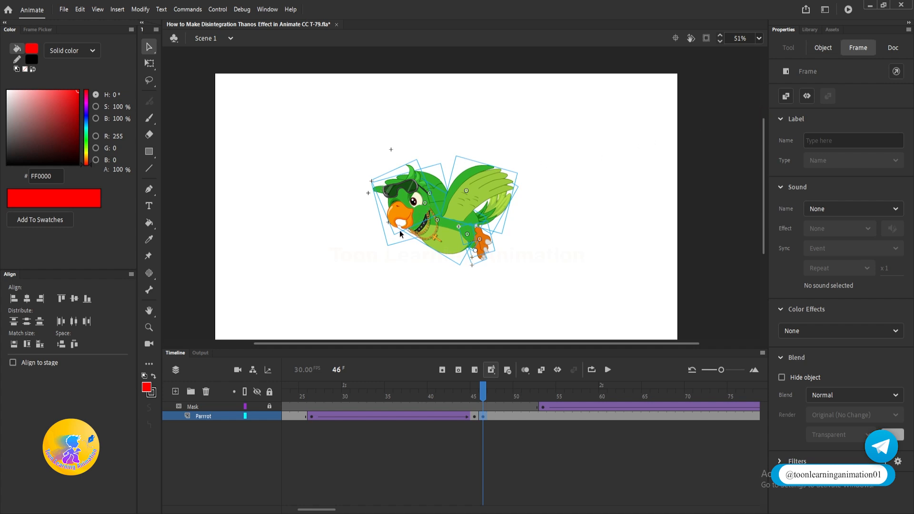
ctrl+scroll(437, 221, up, 2)
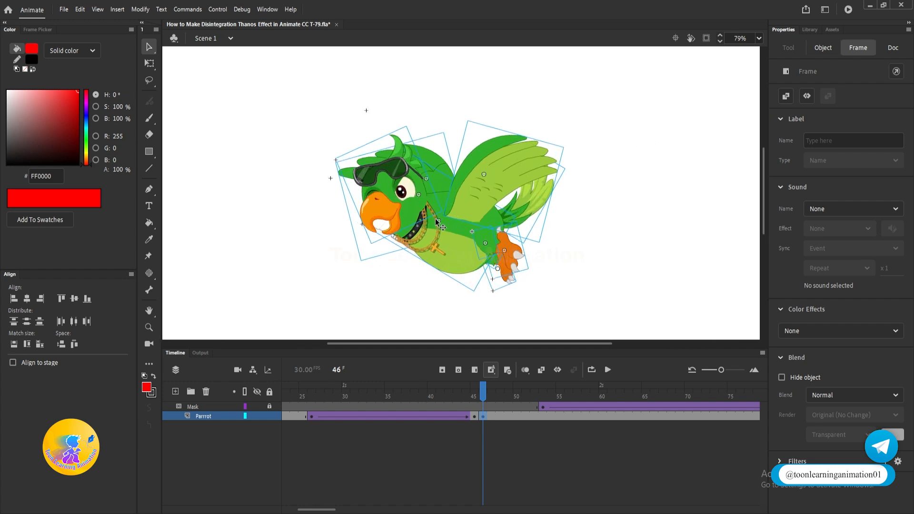
key(ctrl+b)
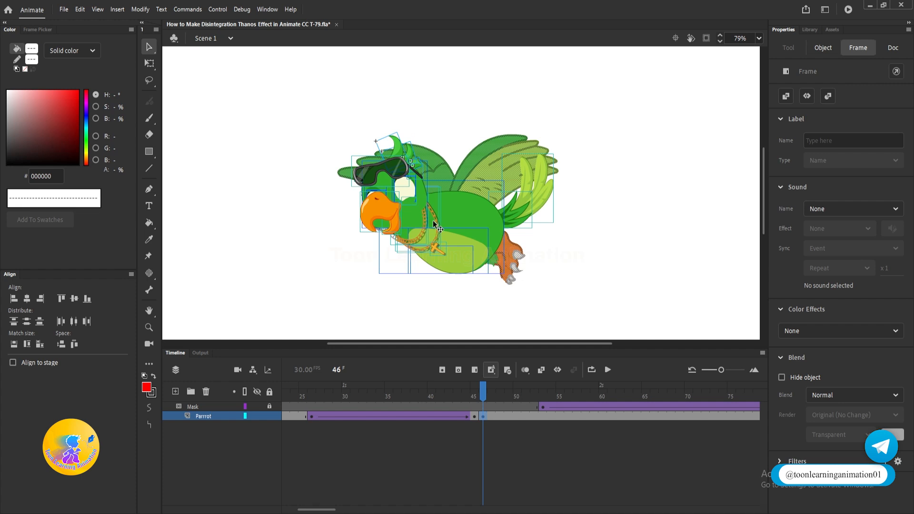
key(ctrl+b)
click(601, 130)
- Select all the parrot's raw shapes, fill them with black (#000000), and remove their strokes
drag(626, 90, 184, 339)
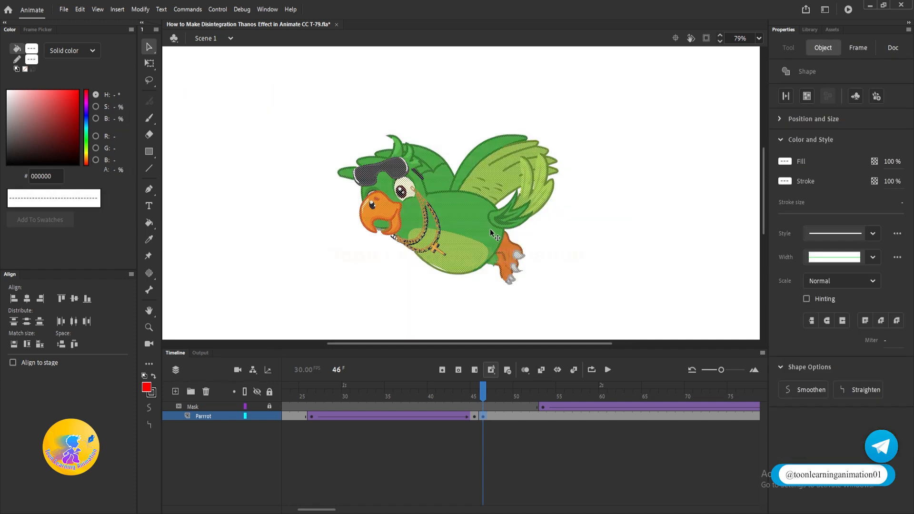
click(146, 388)
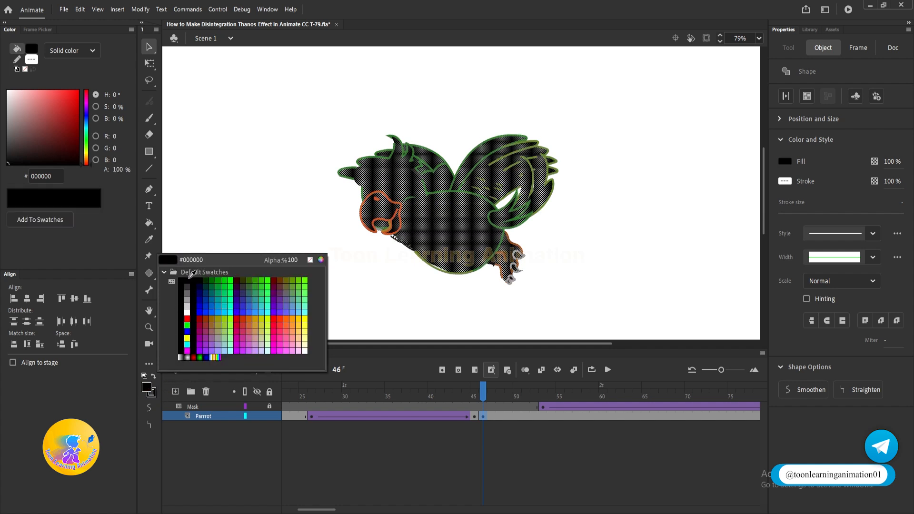
click(185, 282)
click(152, 393)
click(310, 262)
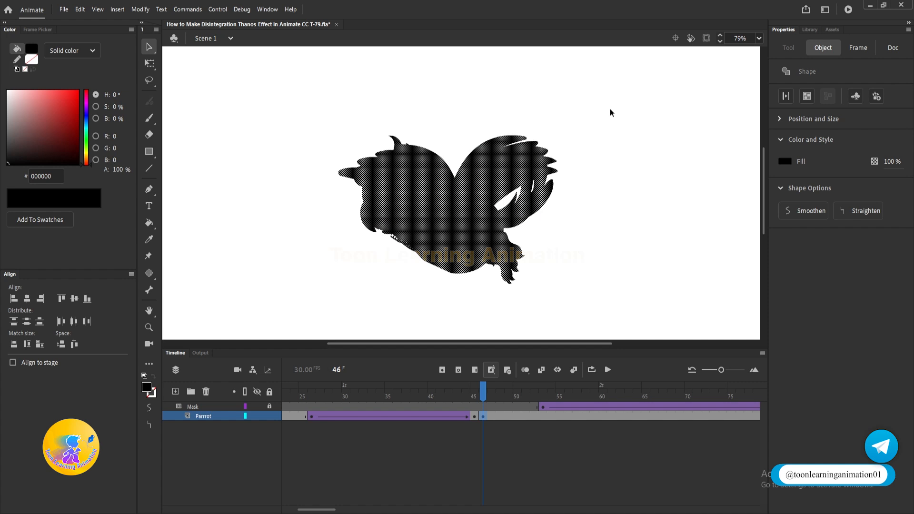
drag(611, 109, 271, 337)
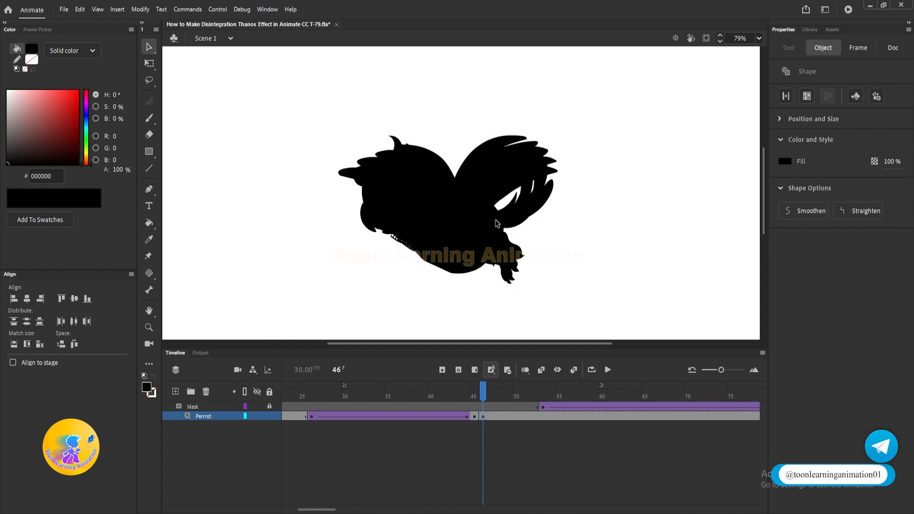
key(ctrl+shift+a)
- Outline the black parrot silhouette with a red stroke of size 1 using the Ink Bottle tool
scroll(448, 261, up, 3)
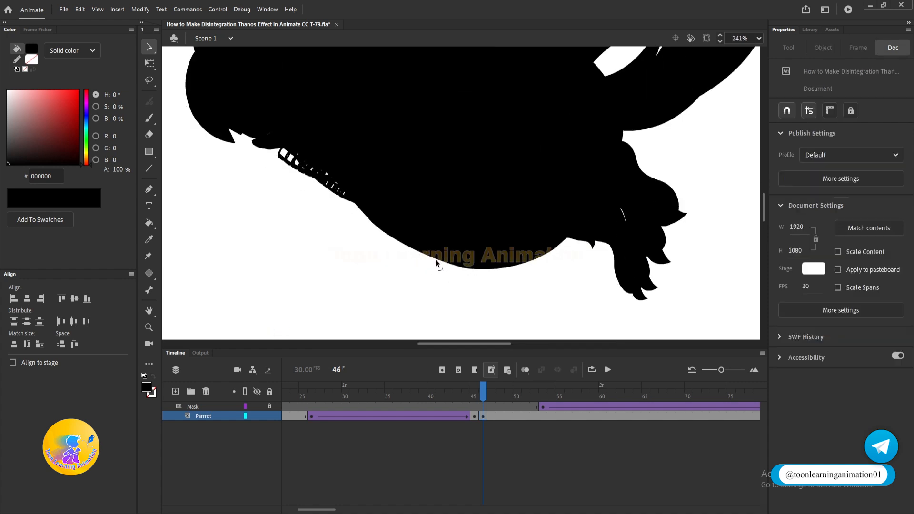
scroll(440, 259, down, 3)
drag(611, 202, 571, 237)
drag(477, 142, 487, 131)
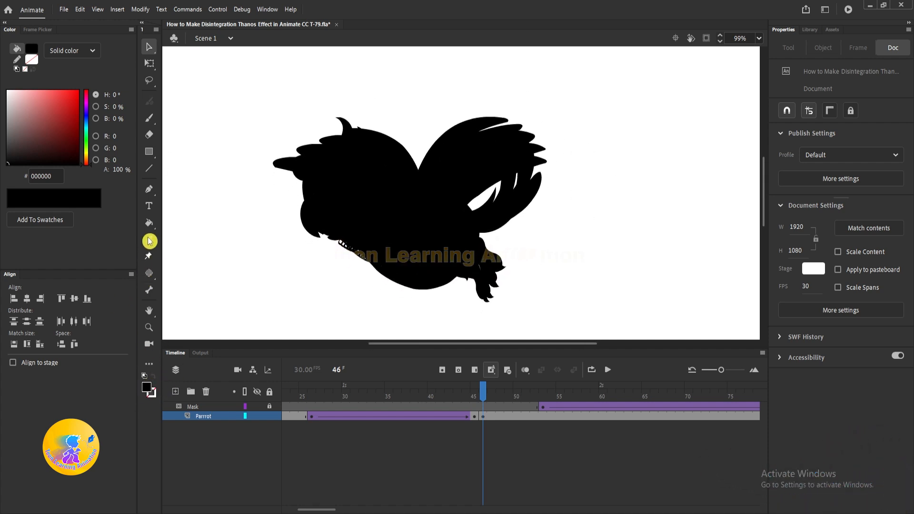
click(149, 223)
click(195, 238)
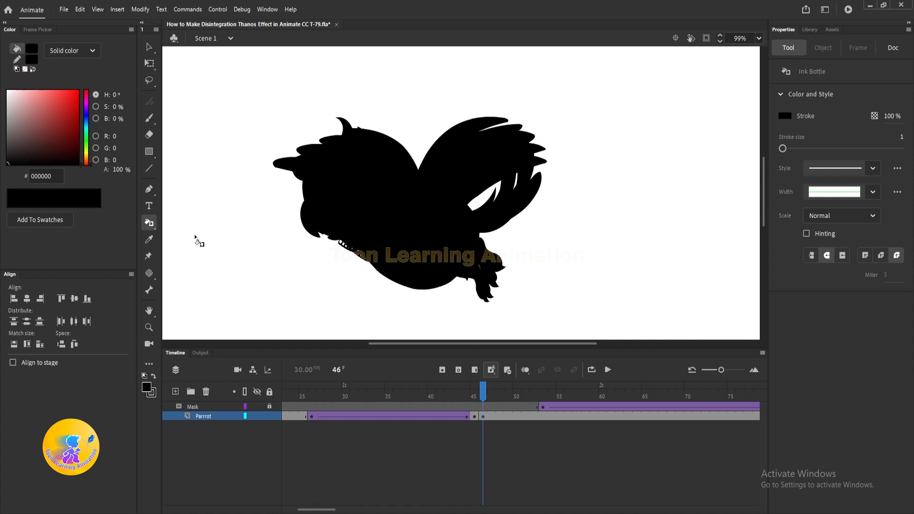
click(151, 392)
click(189, 308)
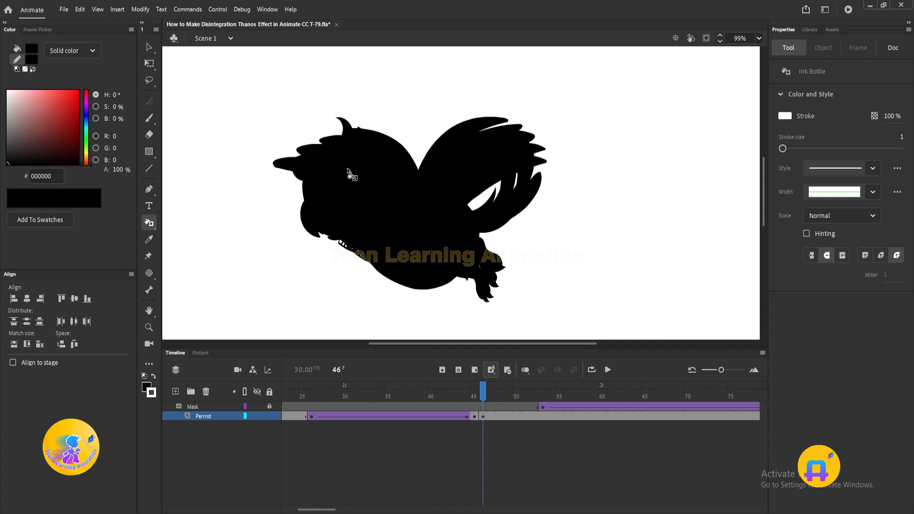
click(332, 175)
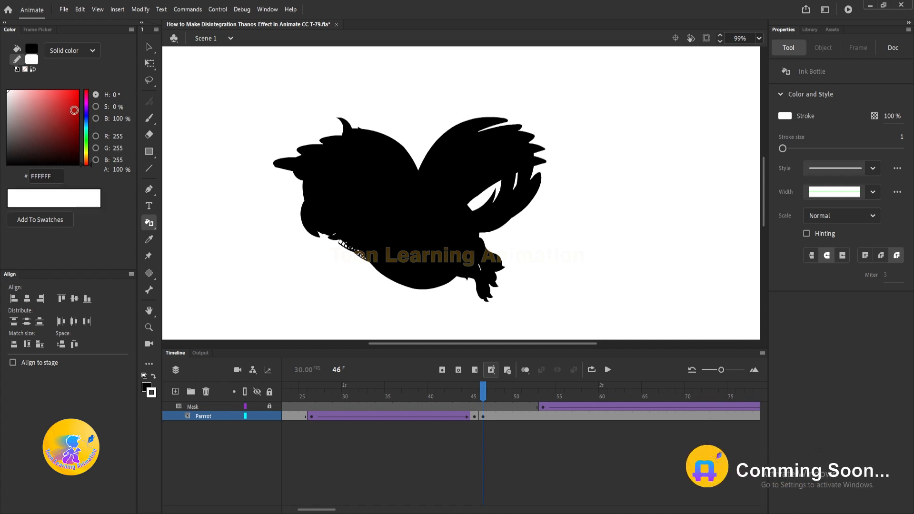
drag(73, 110, 101, 68)
click(398, 198)
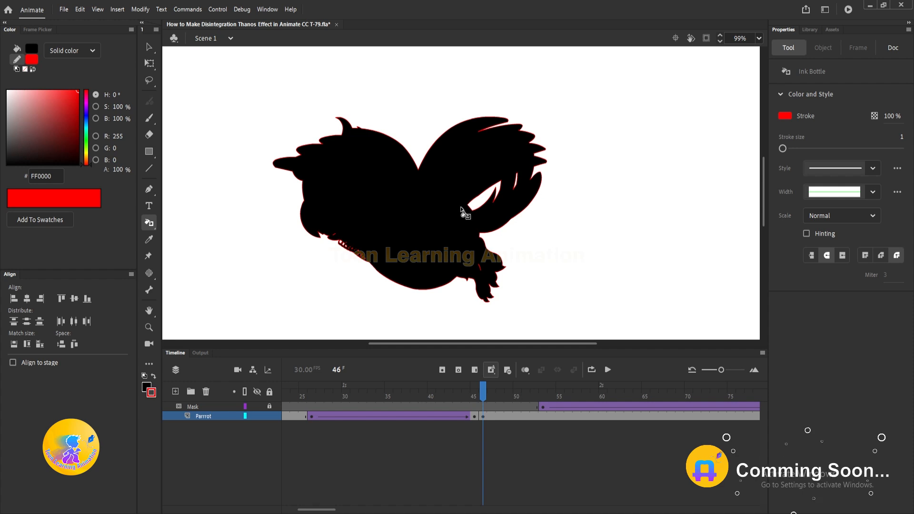
- Delete the silhouette's black fill and recolor the remaining outline black
key(v)
click(409, 214)
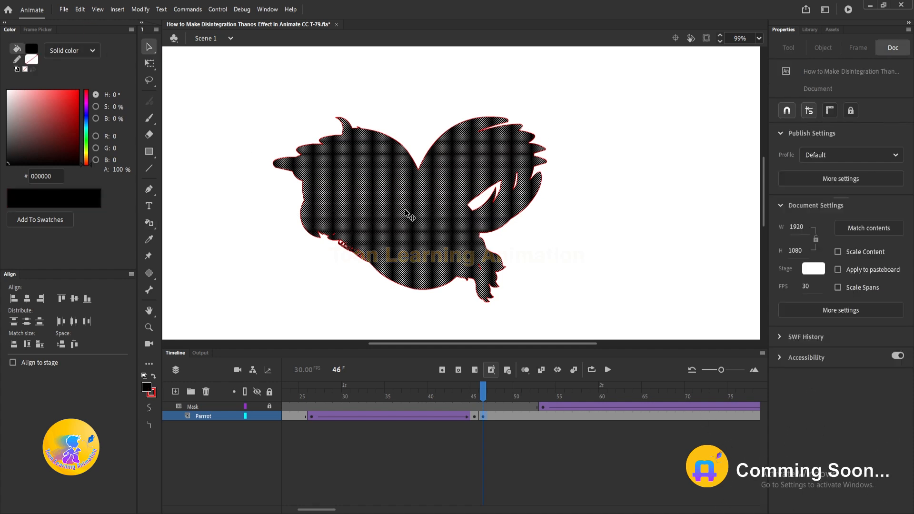
key(Delete)
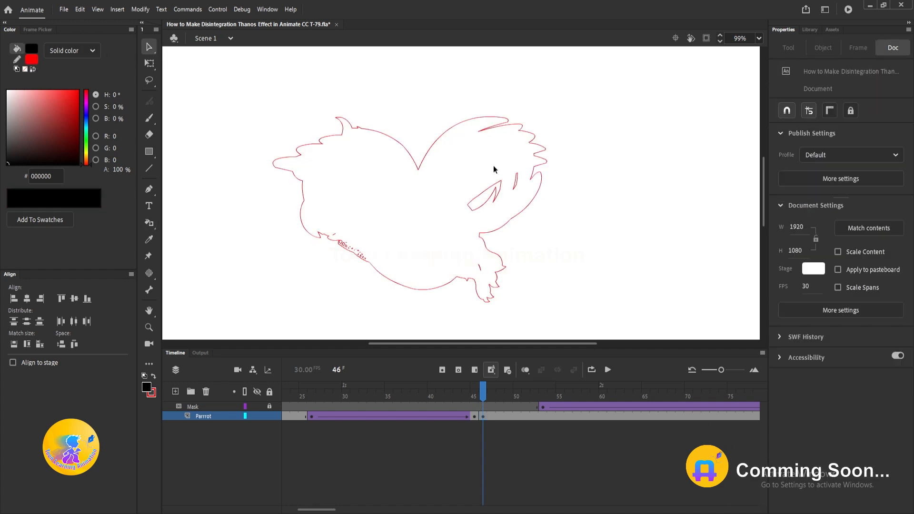
mouse_move(637, 98)
mouse_down()
mouse_move(270, 323)
mouse_move(198, 339)
mouse_up()
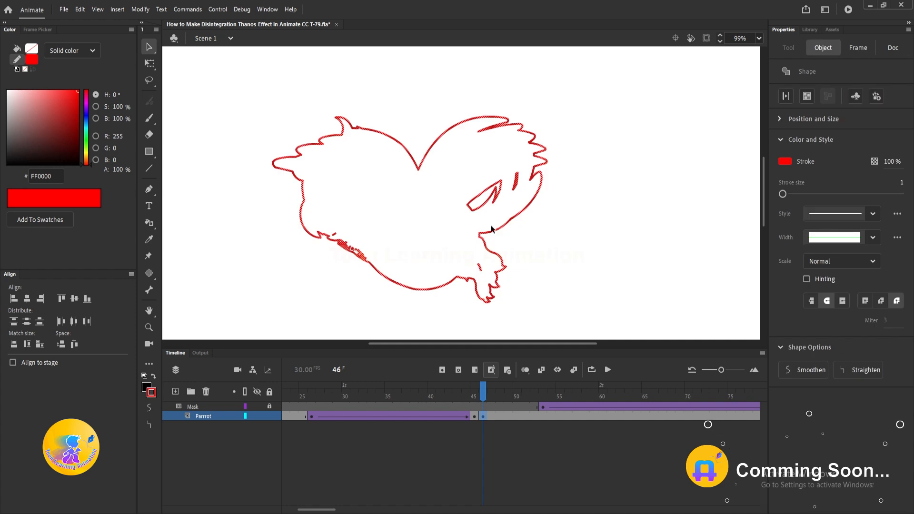
drag(50, 137, 78, 165)
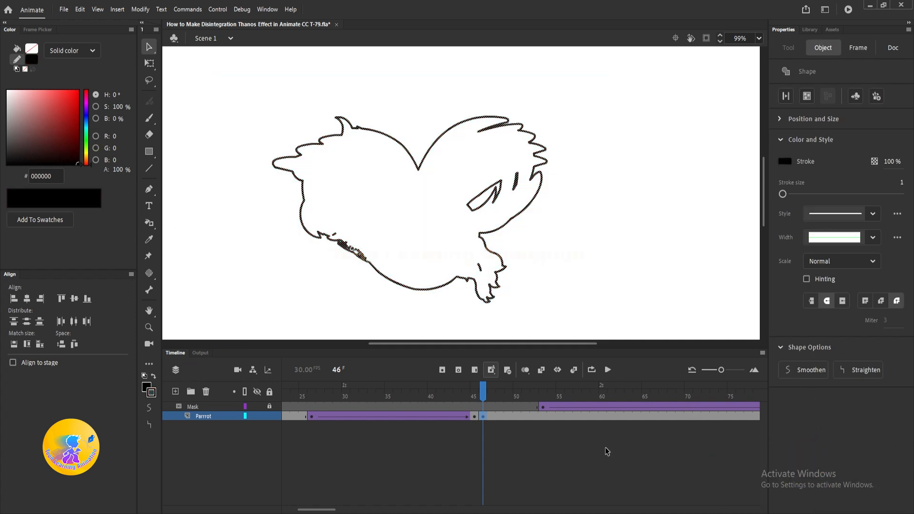
- Cut the black outline from frame 46 and clear the parrot layer's keyframe there
key(ctrl+x)
click(483, 415)
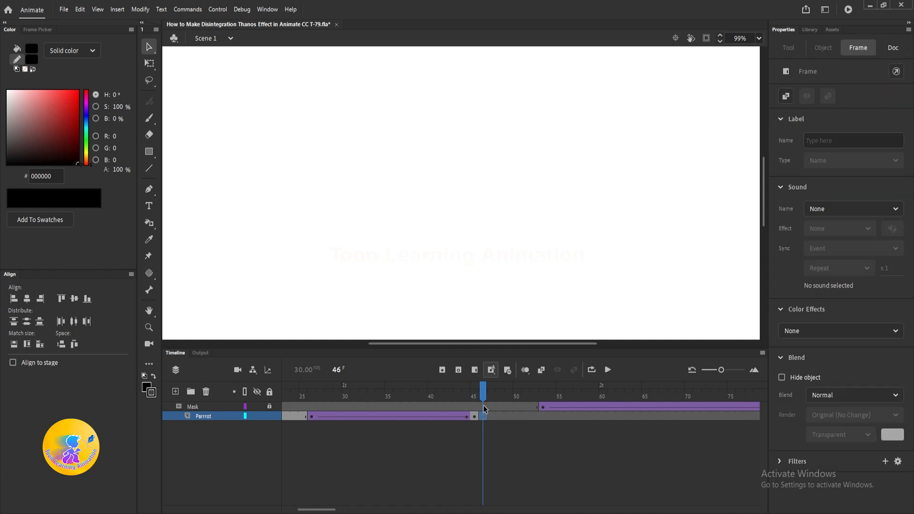
key(shift+F6)
- Add a new layer above the Mask layer and insert a blank keyframe on it at frame 53
drag(478, 397, 543, 398)
click(351, 210)
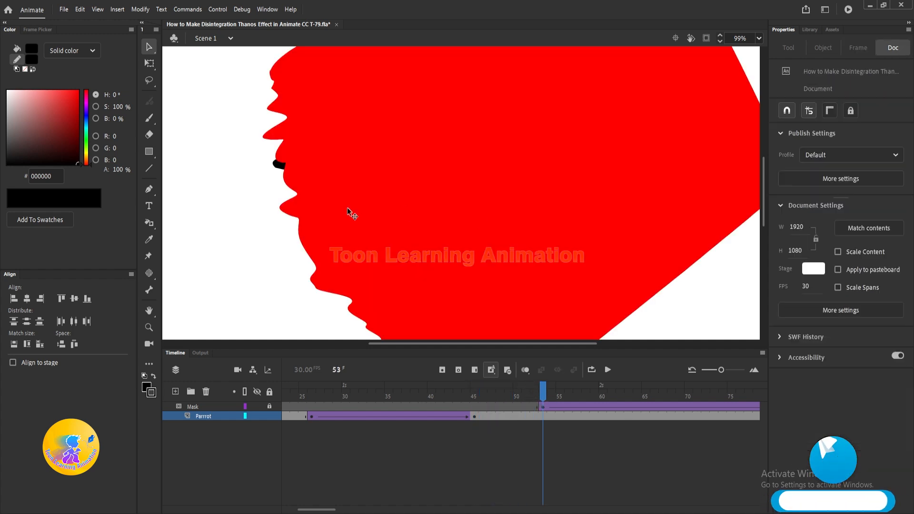
scroll(371, 199, down, 3)
drag(626, 249, 594, 255)
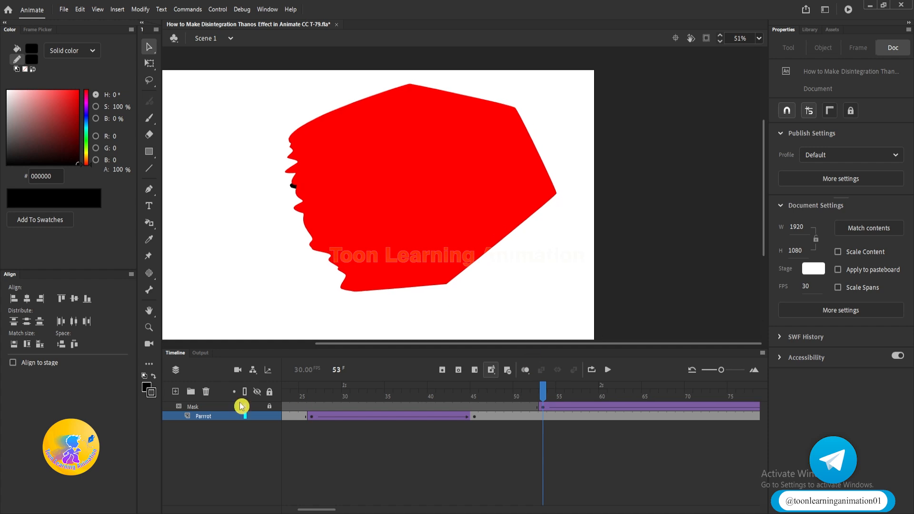
click(193, 408)
click(175, 391)
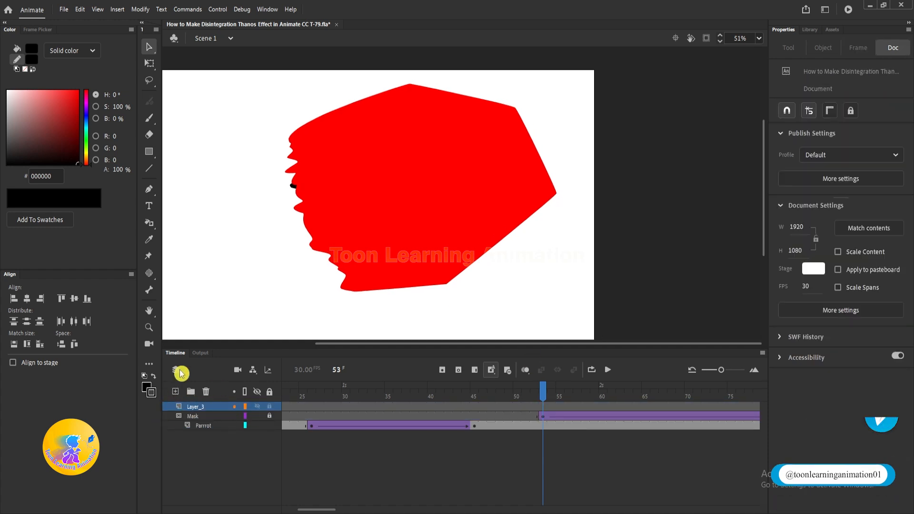
click(542, 408)
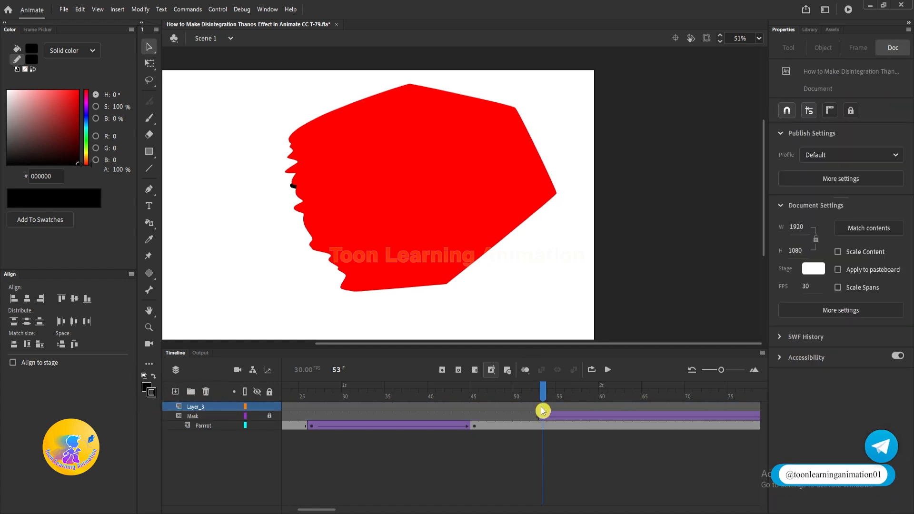
drag(642, 233, 635, 231)
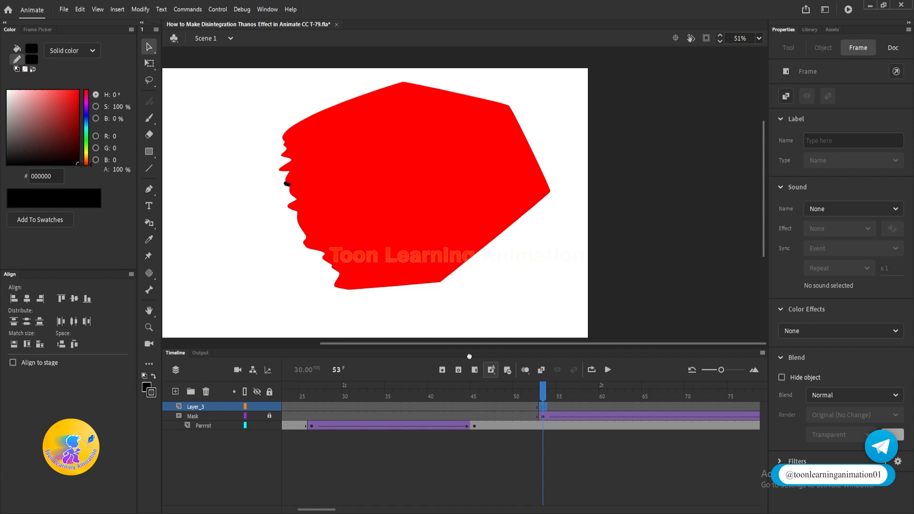
- Lock the parrot layer and paste the cut outline in place on the new layer at frame 53
click(270, 426)
click(169, 437)
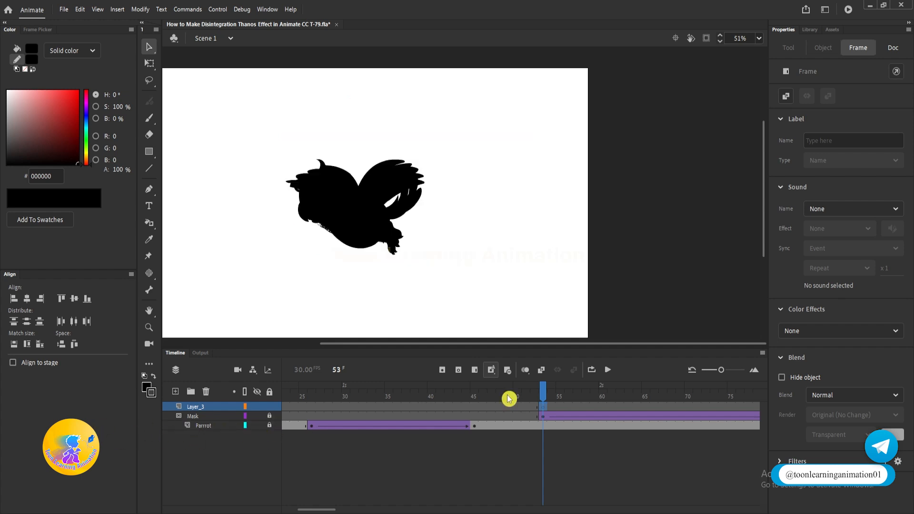
click(336, 195)
scroll(302, 199, up, 3)
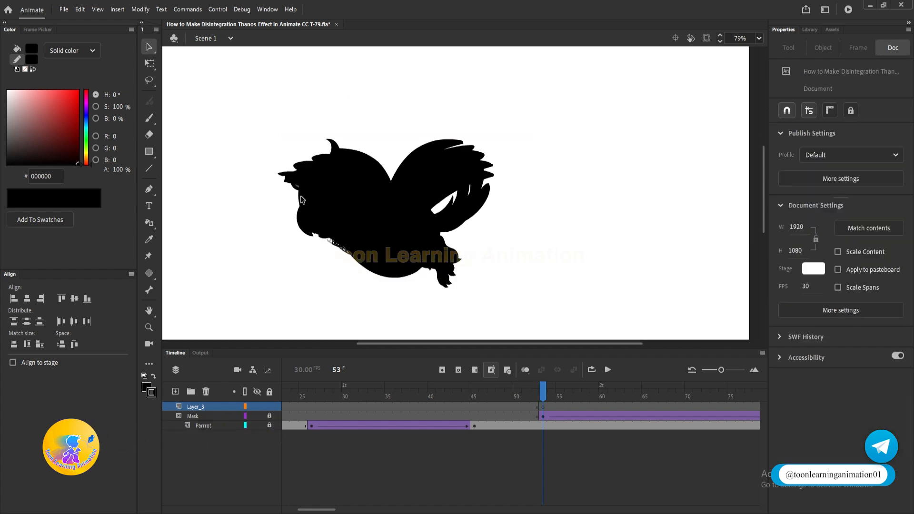
click(302, 200)
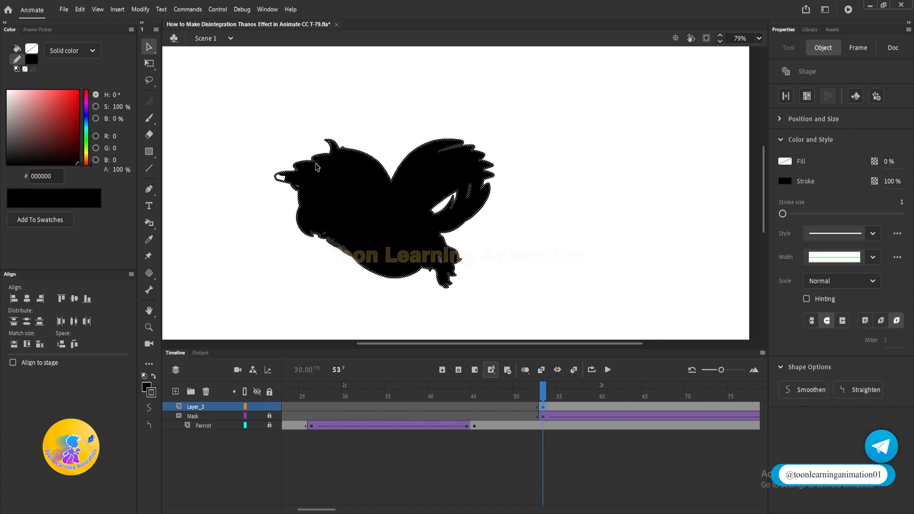
scroll(325, 171, left, 2)
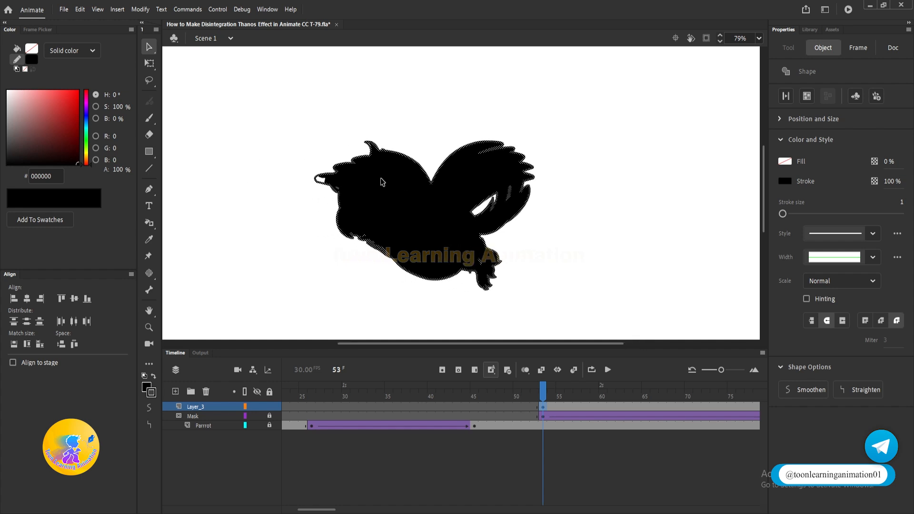
- Convert the pasted outline to a graphic symbol named Disintegration Effect and open it for editing
key(F8)
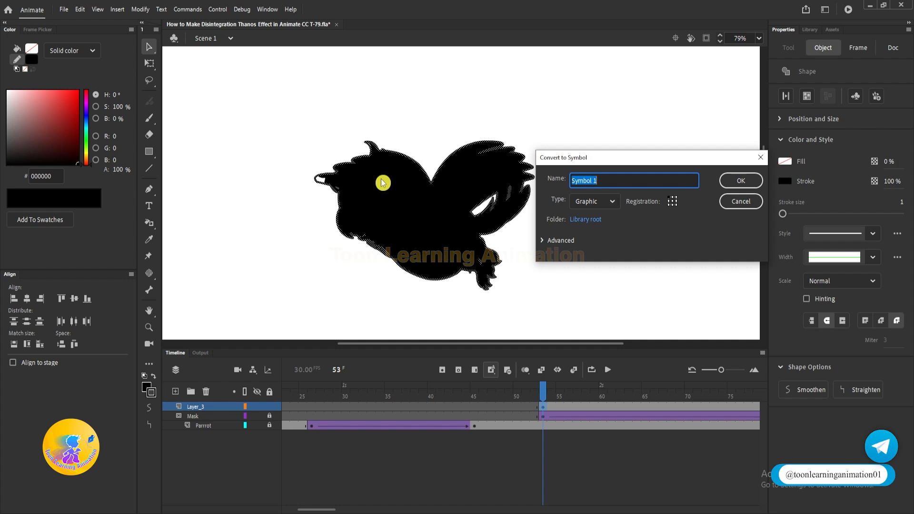
text(Disintegrati)
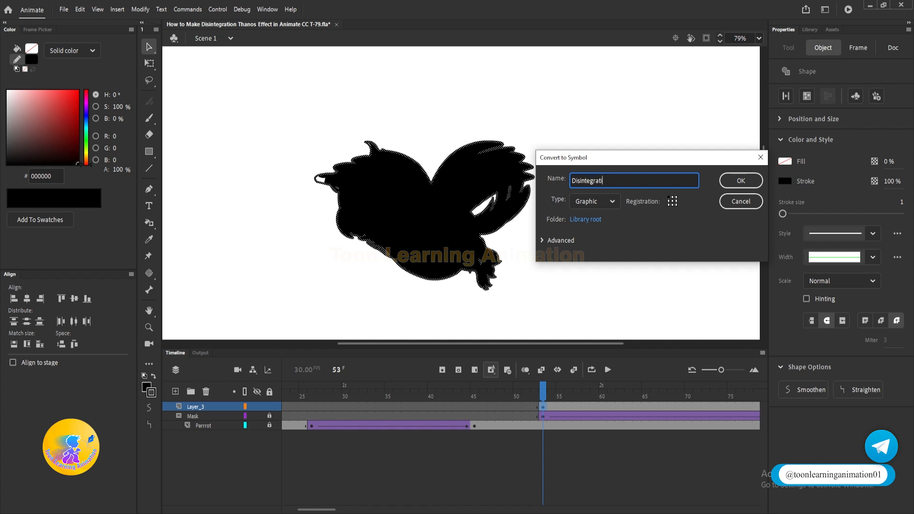
text(on Effect)
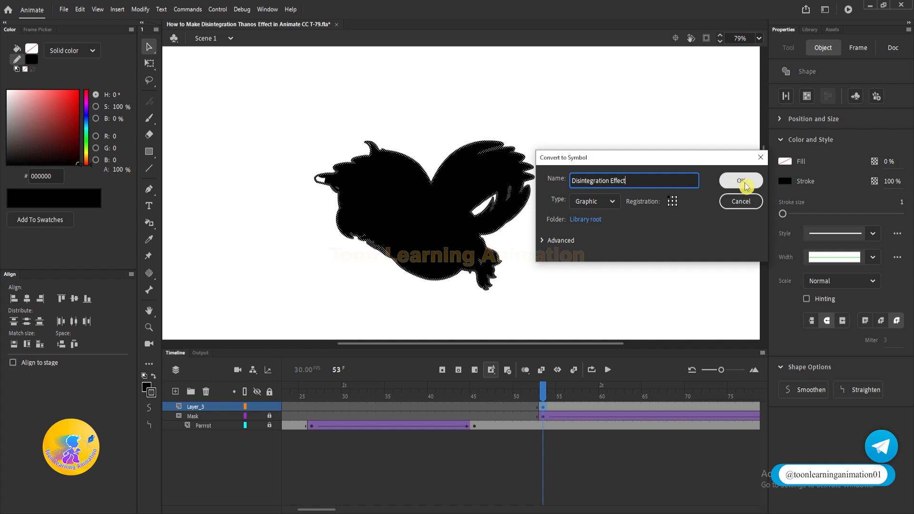
click(746, 185)
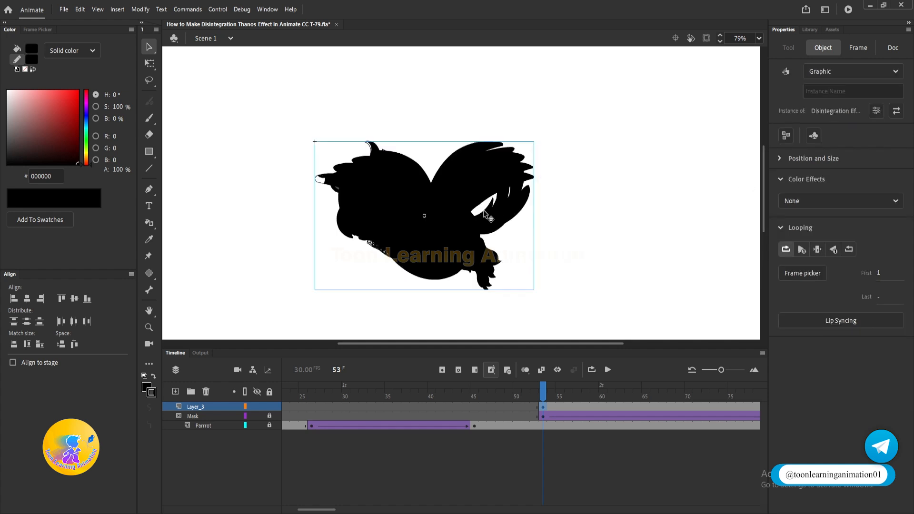
double_click(486, 213)
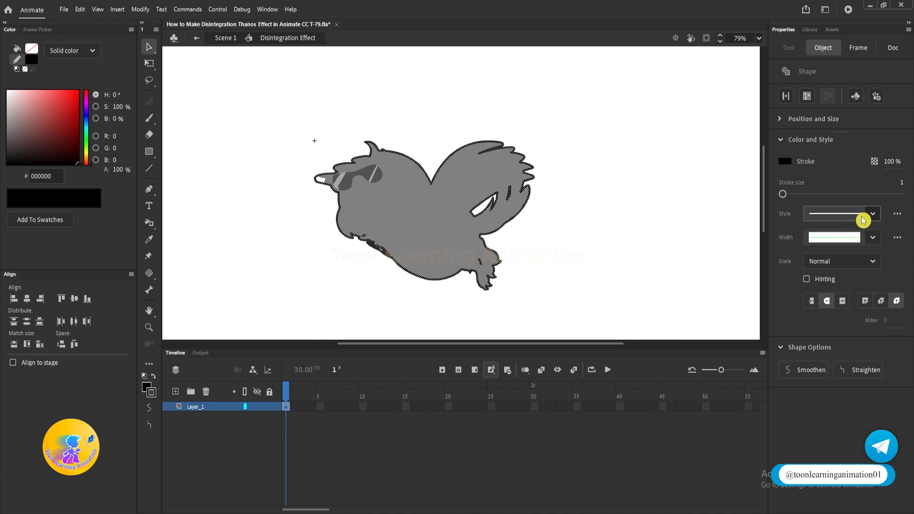
- Change the outline's stroke to the stippled style and set its stroke size to 5
click(860, 215)
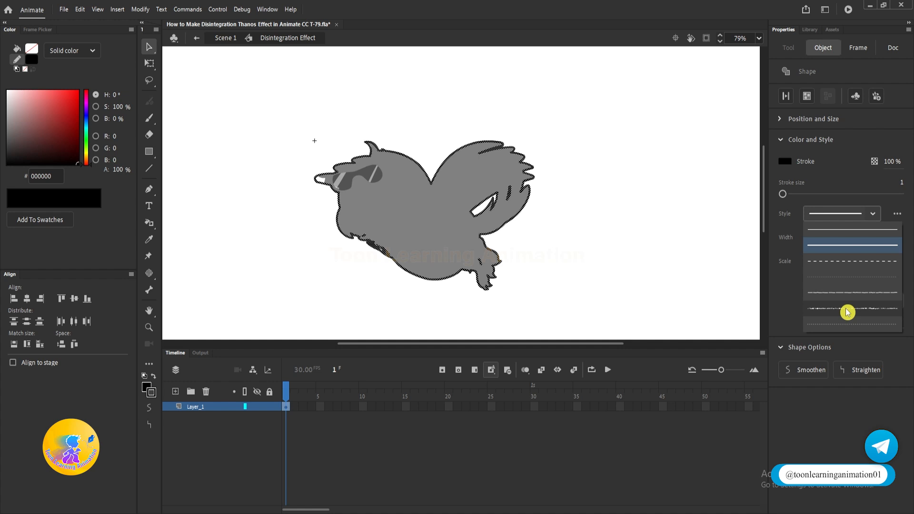
click(848, 313)
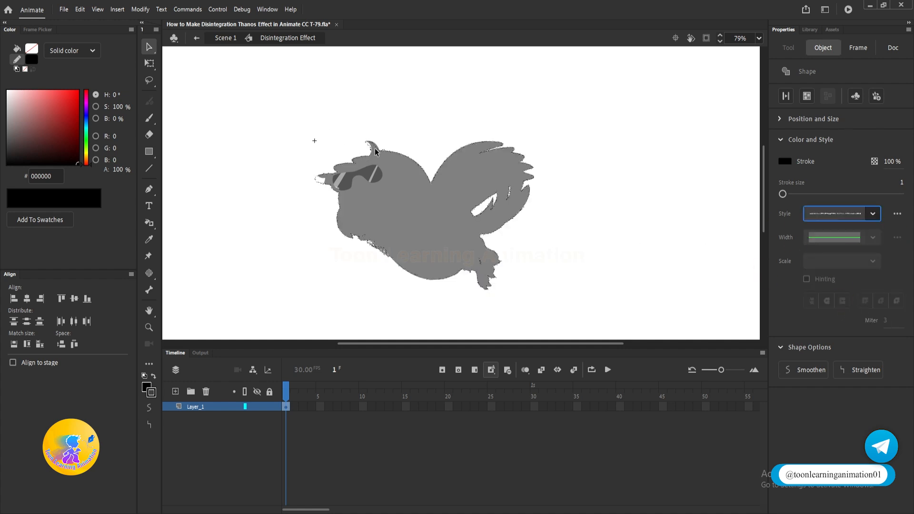
scroll(375, 151, up, 2)
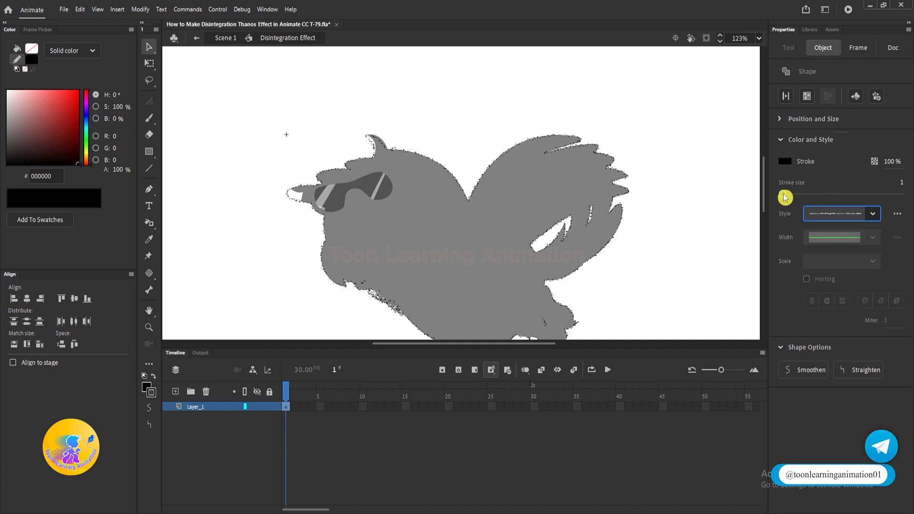
mouse_move(784, 197)
mouse_down()
mouse_move(845, 196)
mouse_move(787, 204)
mouse_move(788, 195)
mouse_up()
click(899, 182)
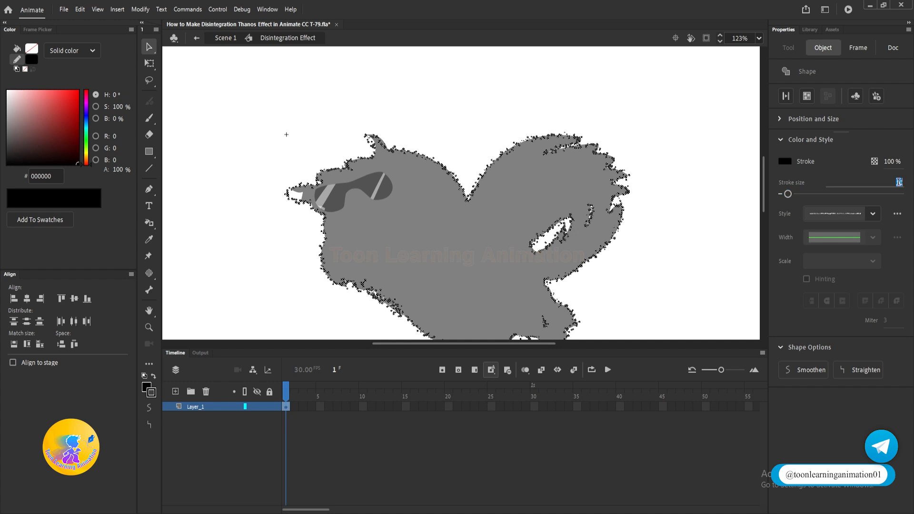
text(5)
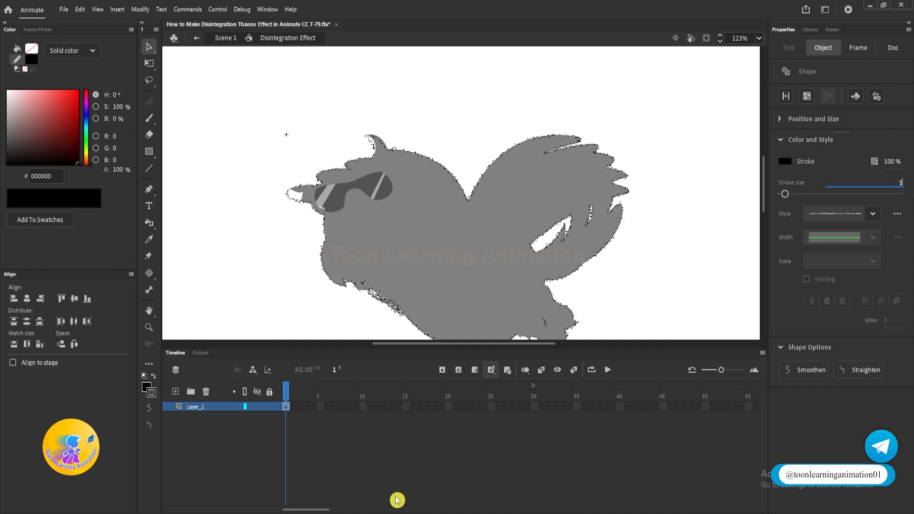
click(549, 396)
click(435, 401)
- Return to Scene 1 and check the frame span of the Mask layer's tween
double_click(665, 263)
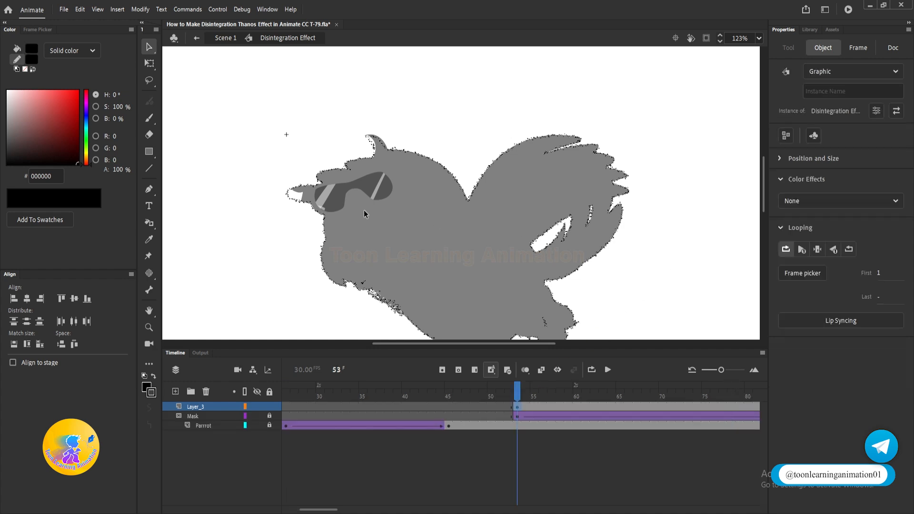
scroll(353, 206, down, 3)
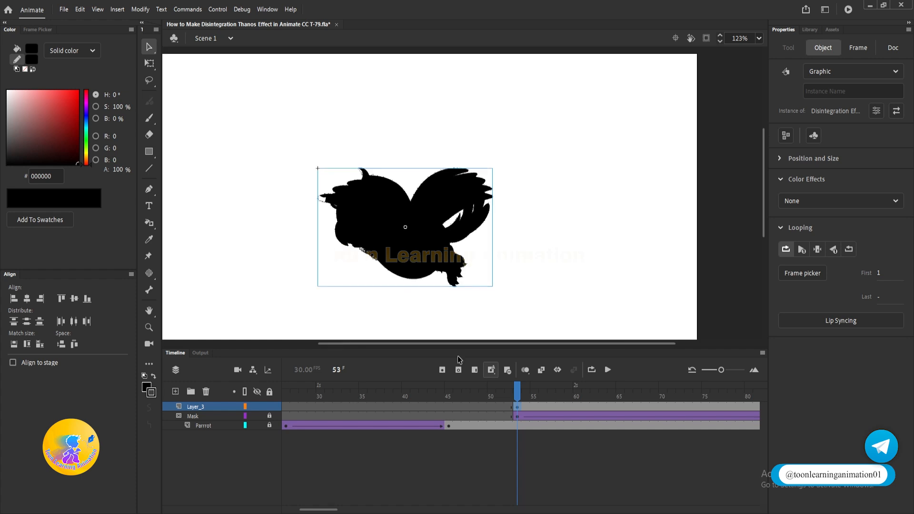
drag(519, 399, 335, 380)
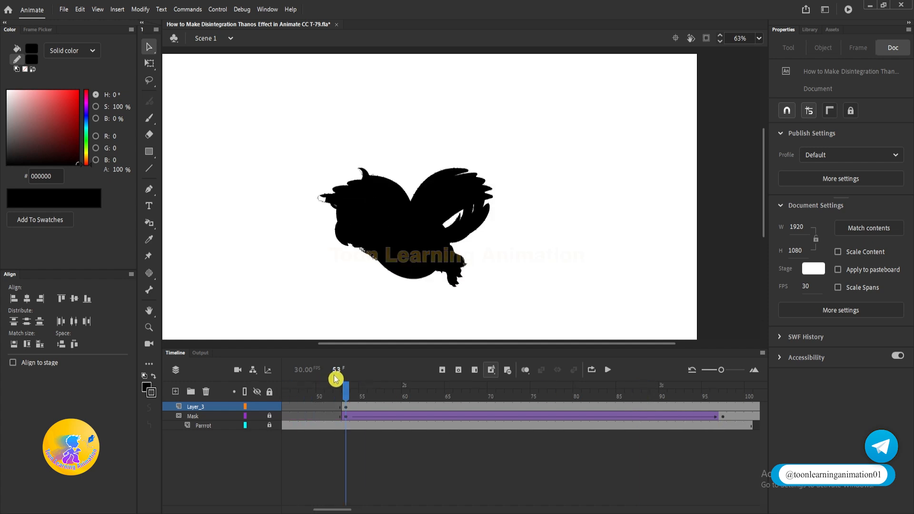
click(723, 397)
drag(722, 397, 346, 387)
- Open the Disintegration Effect symbol and insert additional frames on Layer_1 to lengthen the outline's duration
double_click(390, 183)
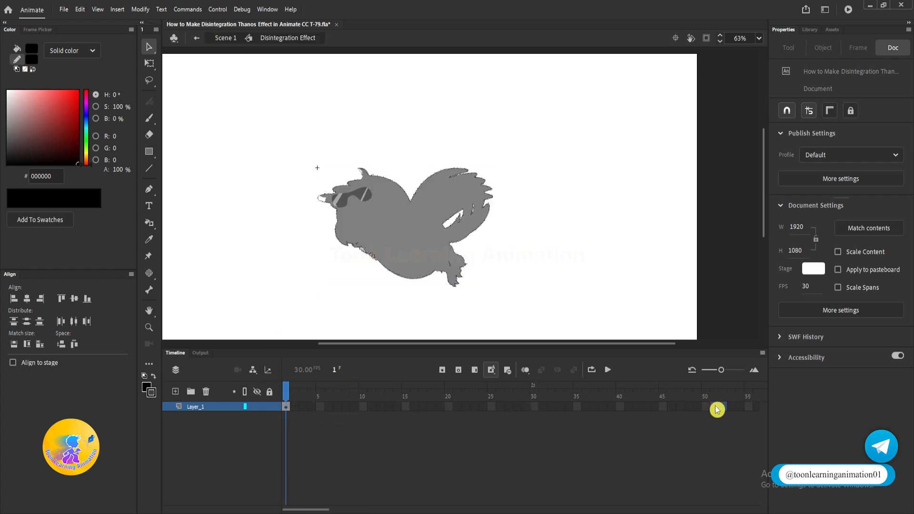
drag(721, 407, 377, 409)
key(F5)
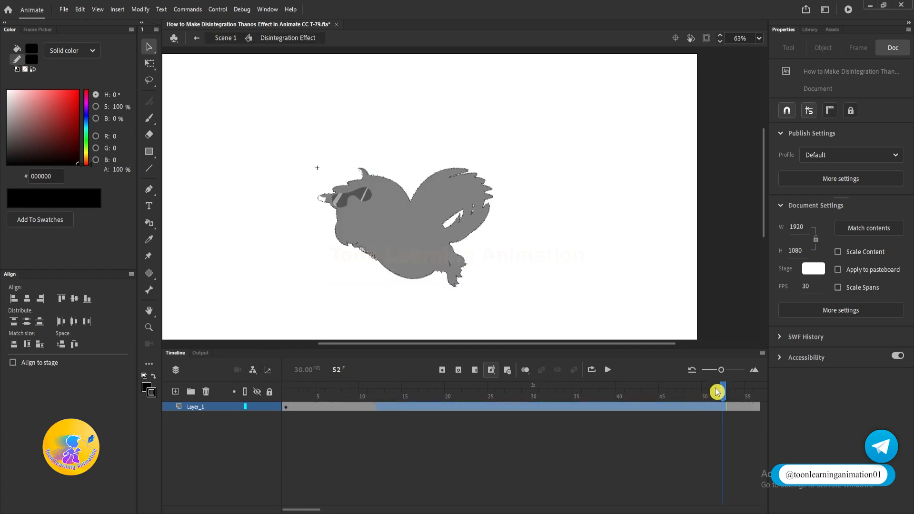
- Go back to Scene 1 and check where the Mask tween ends, around frame 97
double_click(657, 240)
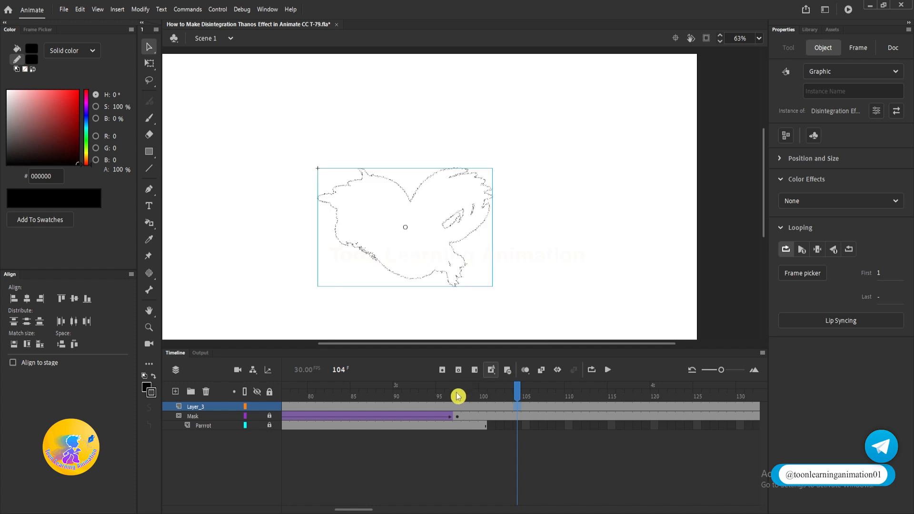
click(457, 395)
drag(467, 392, 583, 403)
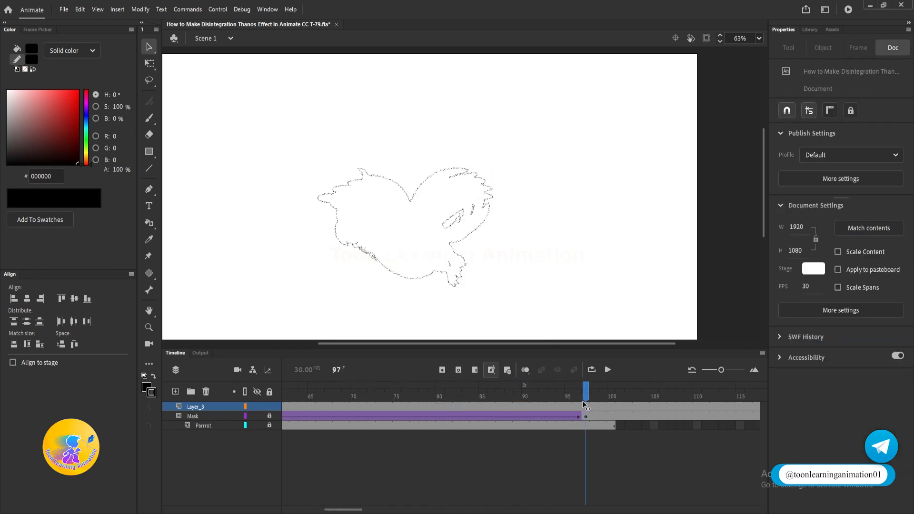
- Reopen the Disintegration Effect symbol and insert a keyframe on Layer_1 at frame 90
double_click(461, 217)
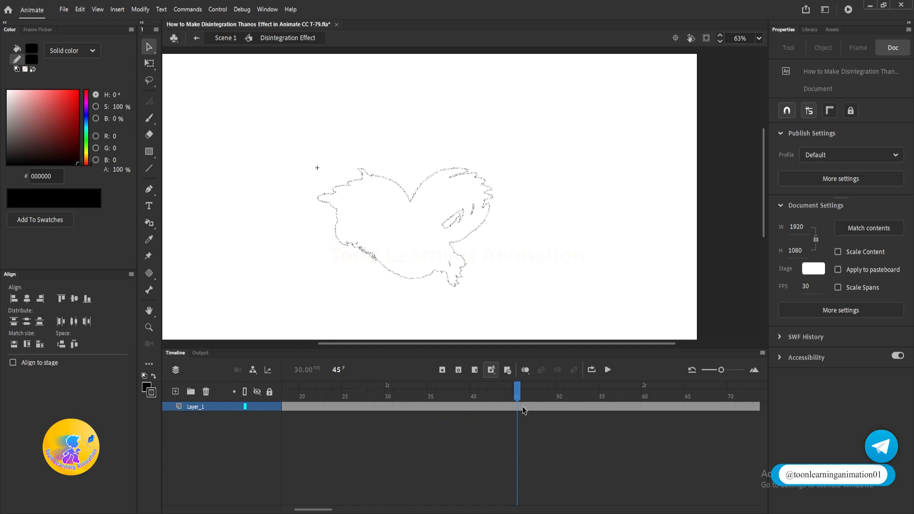
drag(522, 406, 688, 404)
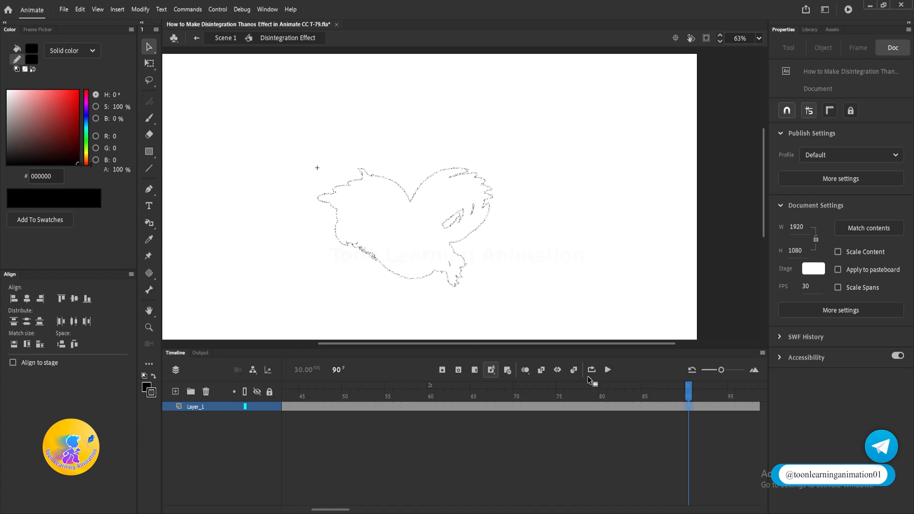
key(F6)
- Select the whole outline at frame 90 and set its stroke size to 200
drag(549, 252, 571, 239)
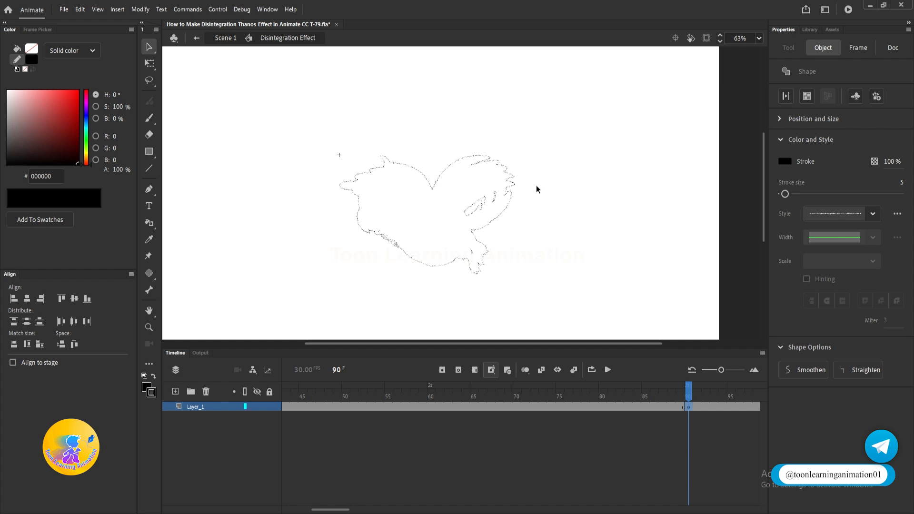
drag(613, 123, 243, 357)
drag(785, 194, 900, 194)
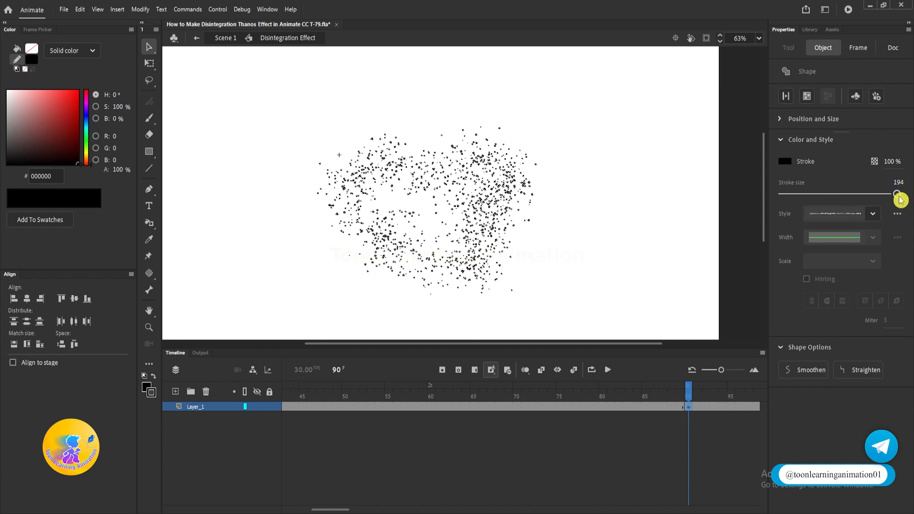
drag(898, 199, 911, 200)
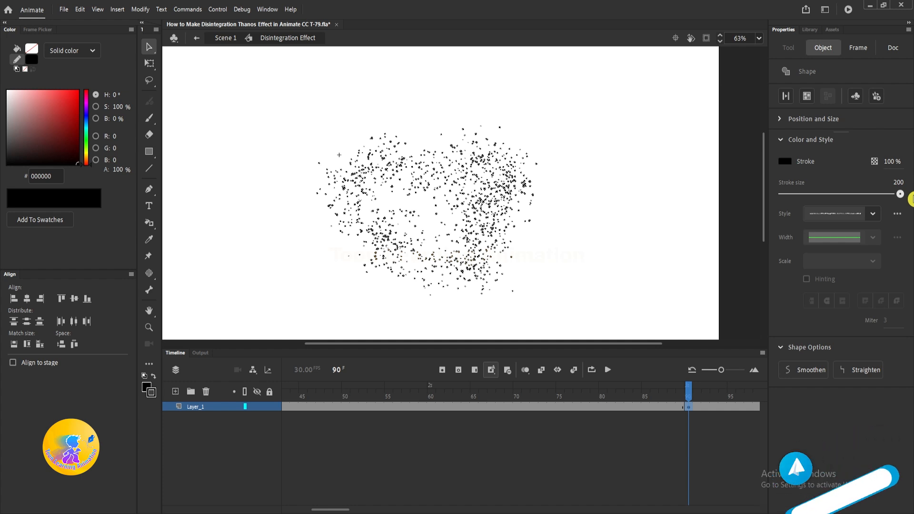
click(577, 407)
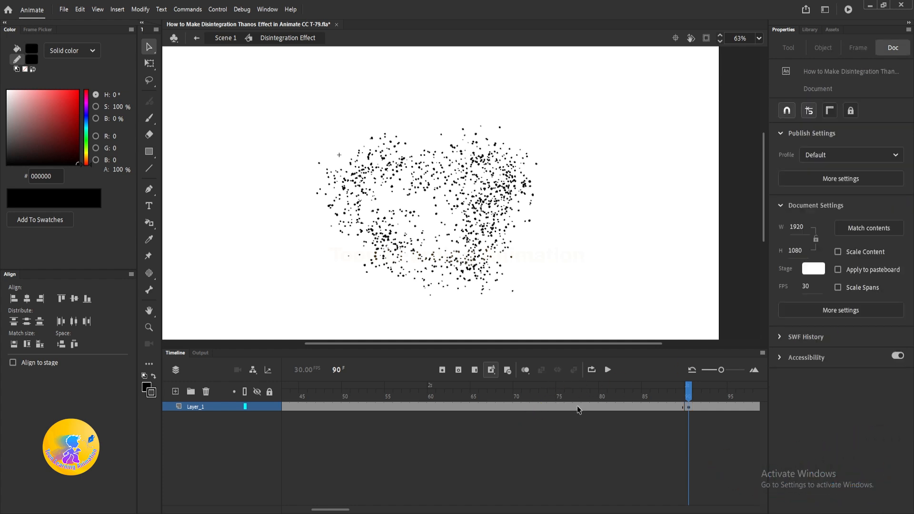
right_click(577, 406)
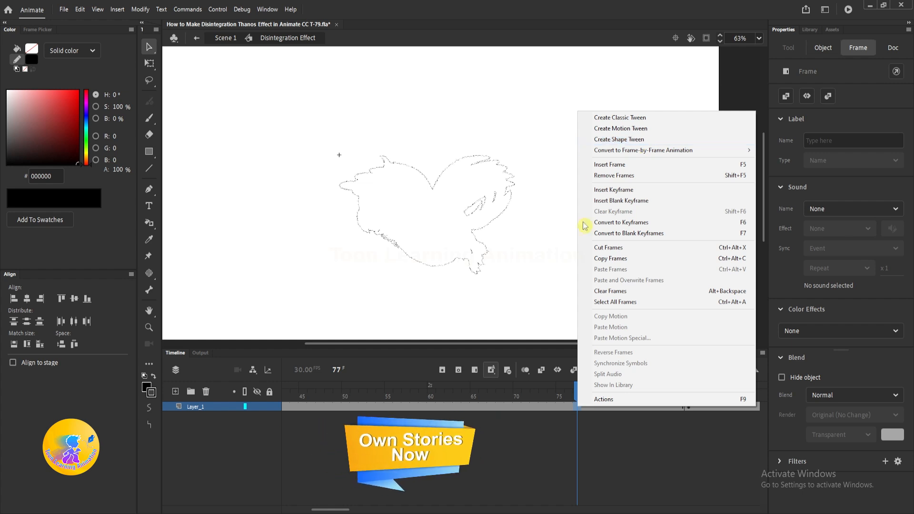
click(539, 452)
drag(327, 509, 224, 507)
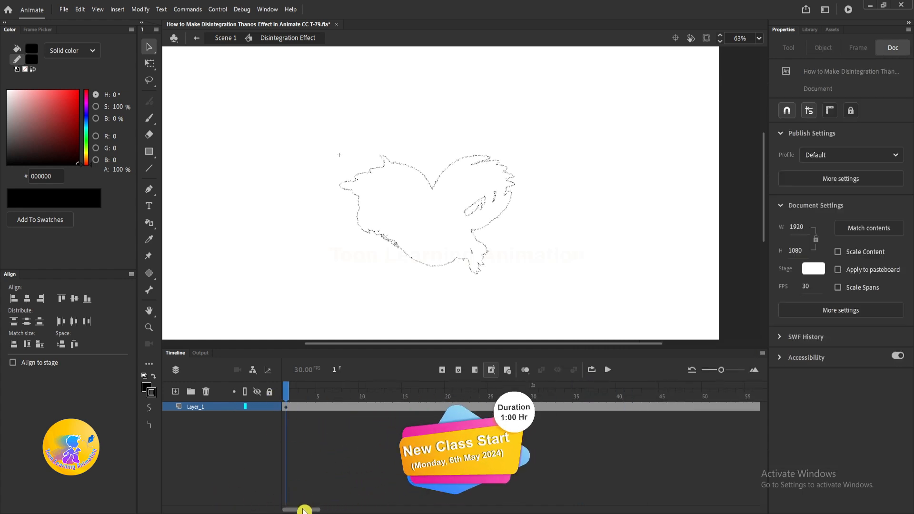
mouse_move(302, 508)
mouse_down()
mouse_move(362, 507)
mouse_move(286, 508)
mouse_up()
click(431, 398)
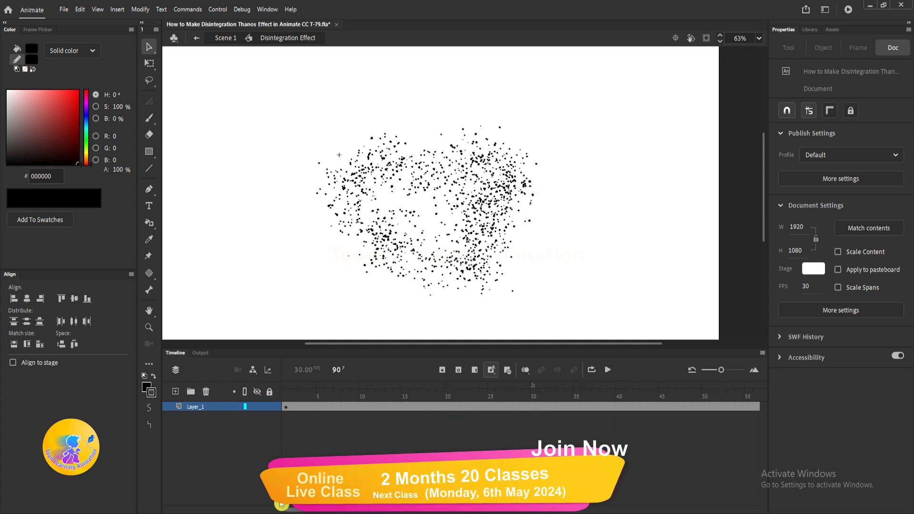
click(493, 407)
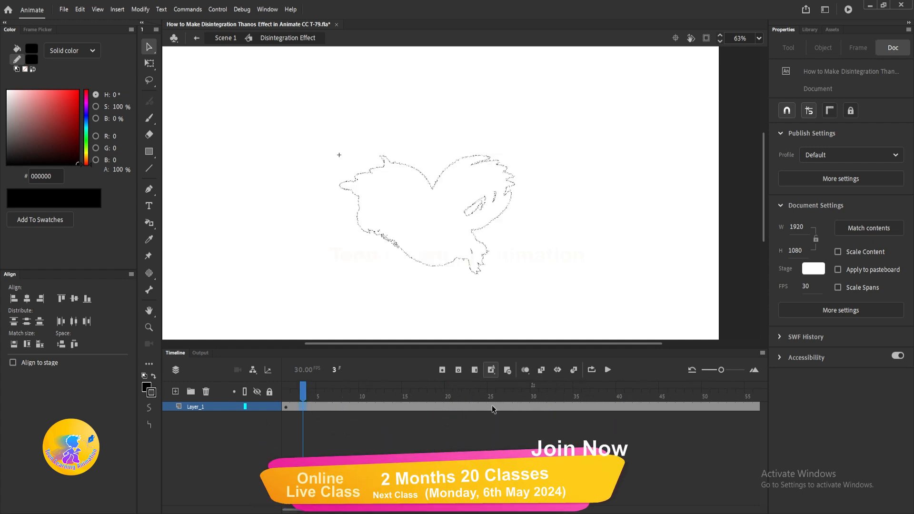
right_click(494, 409)
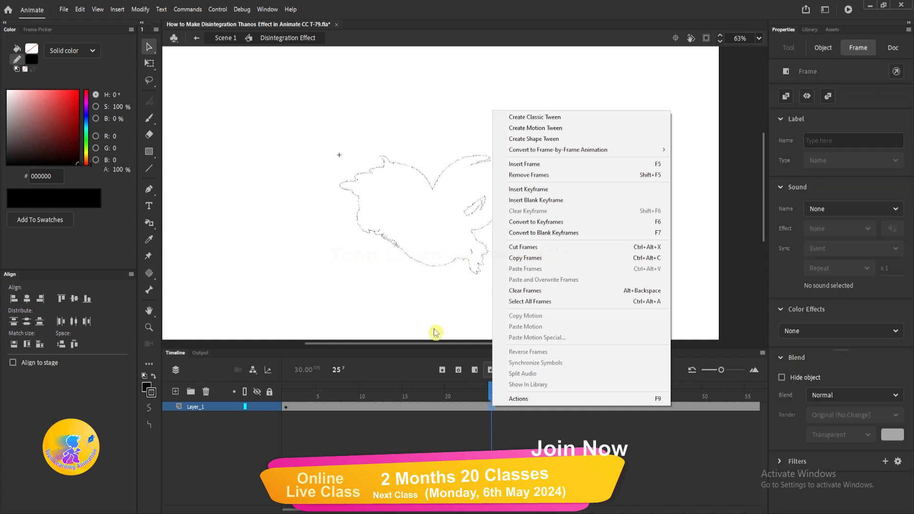
click(384, 308)
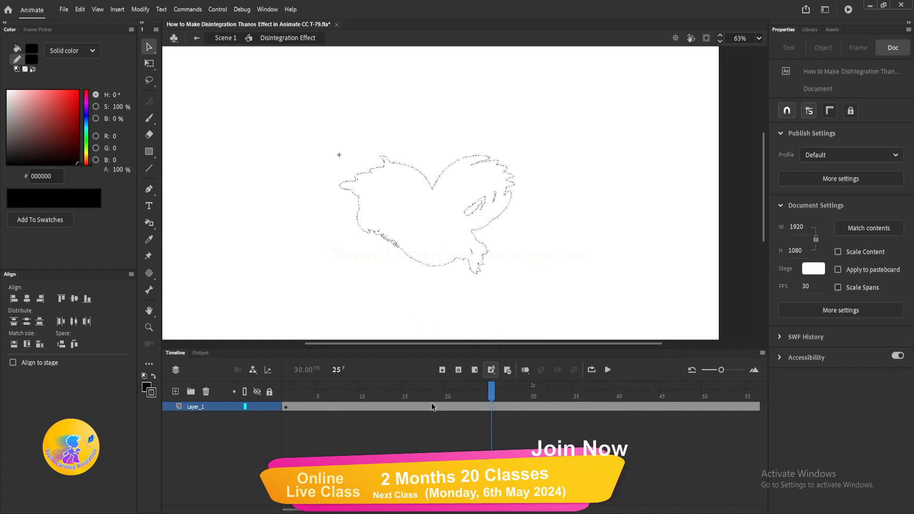
- Create a shape tween on Layer_1 between frames 1 and 90 and scrub through it to preview the scattering particles
right_click(504, 409)
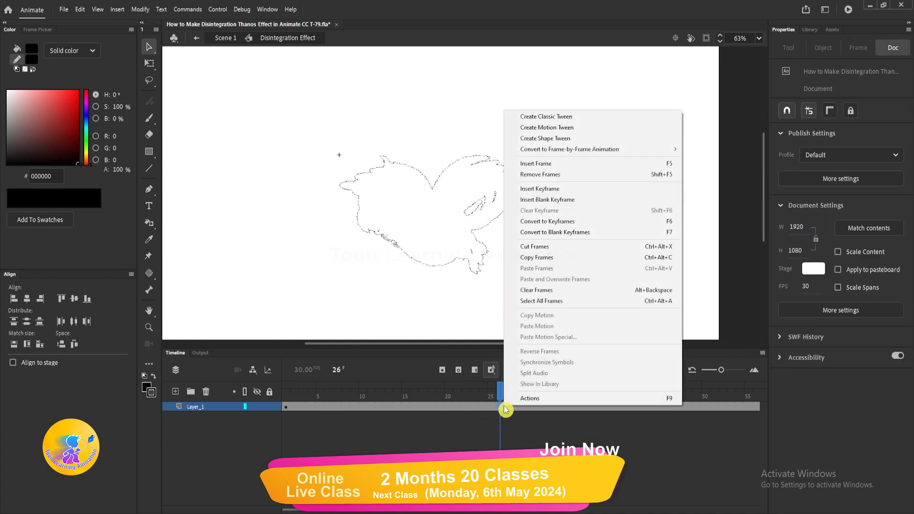
click(562, 140)
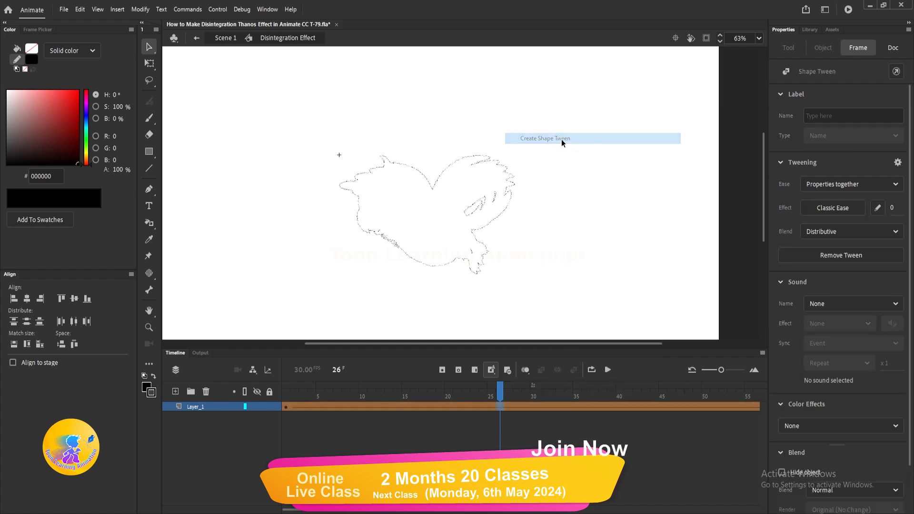
click(290, 398)
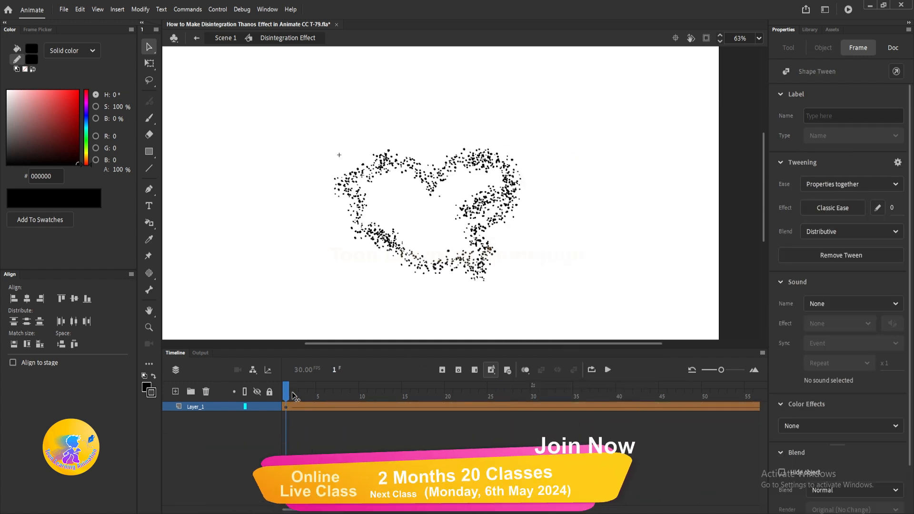
drag(291, 398, 698, 393)
- Remove the surplus frames after the frame 90 keyframe on Layer_1 and return to frame 1
drag(296, 509, 334, 509)
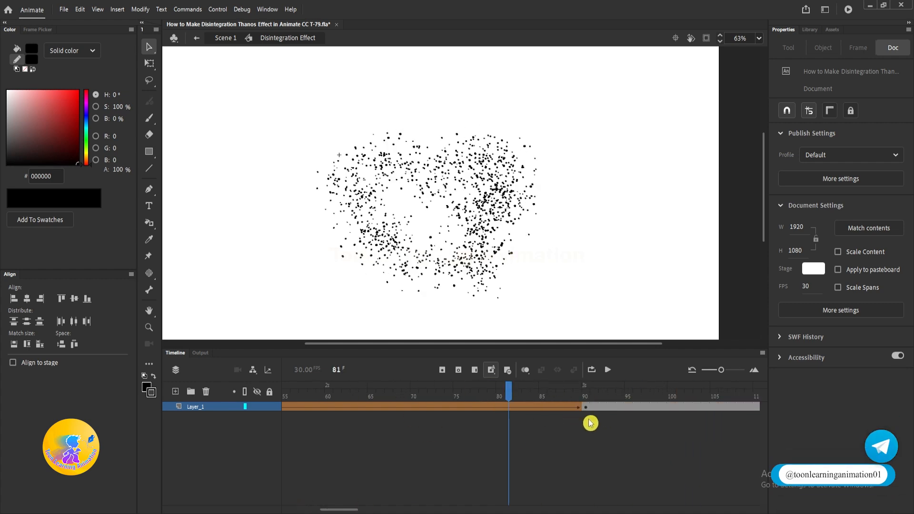
drag(591, 406, 762, 412)
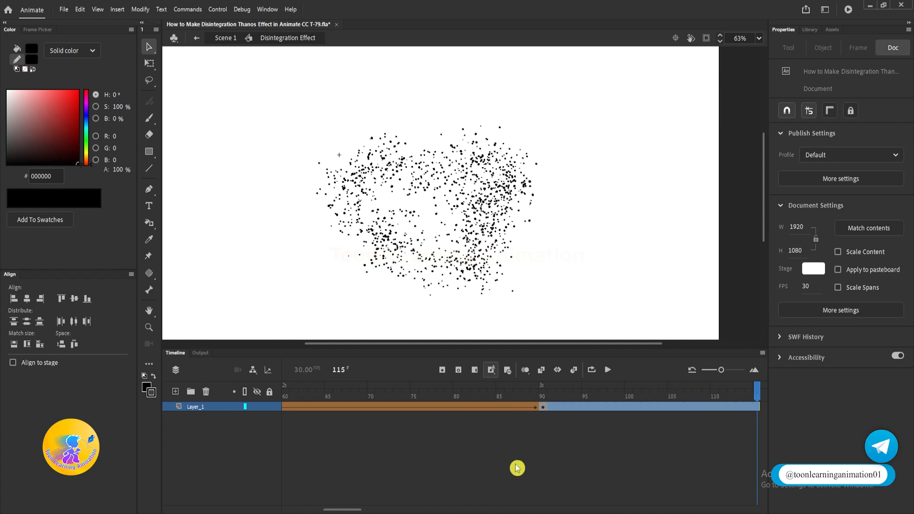
key(shift+F5)
drag(351, 510, 286, 506)
click(280, 395)
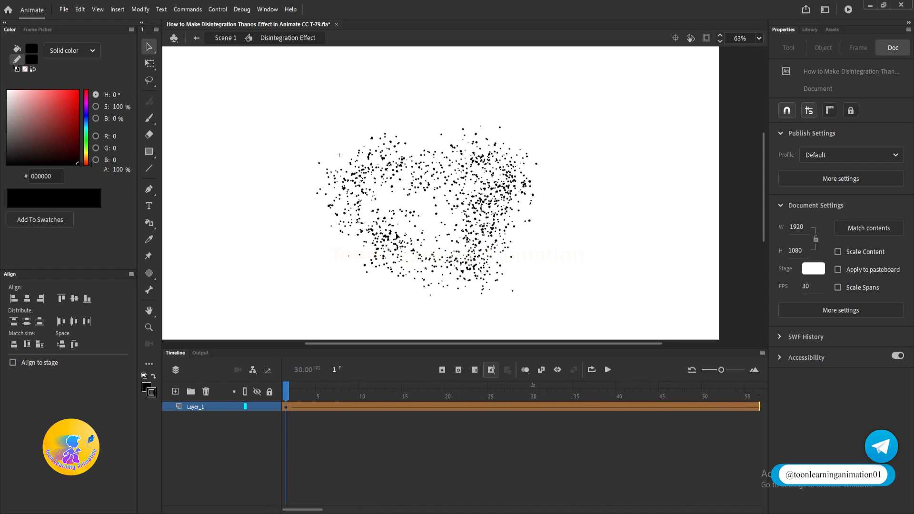
- Return to Scene 1, hide the Mask and Parrot layers, and preview the particle animation from frame 53
double_click(607, 194)
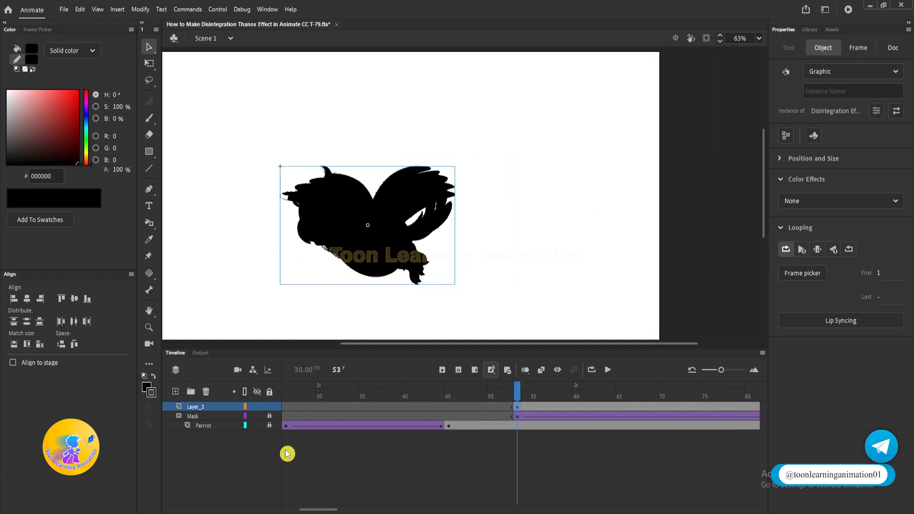
click(257, 415)
click(257, 425)
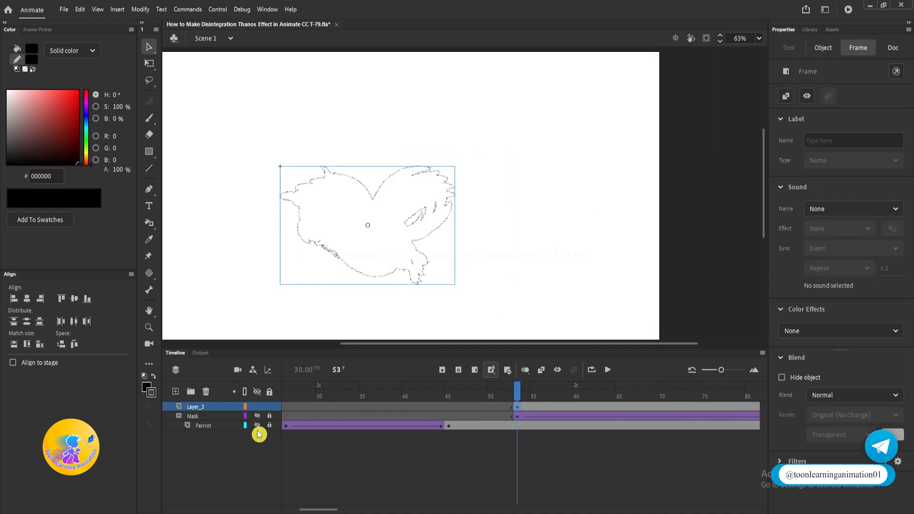
key(Return)
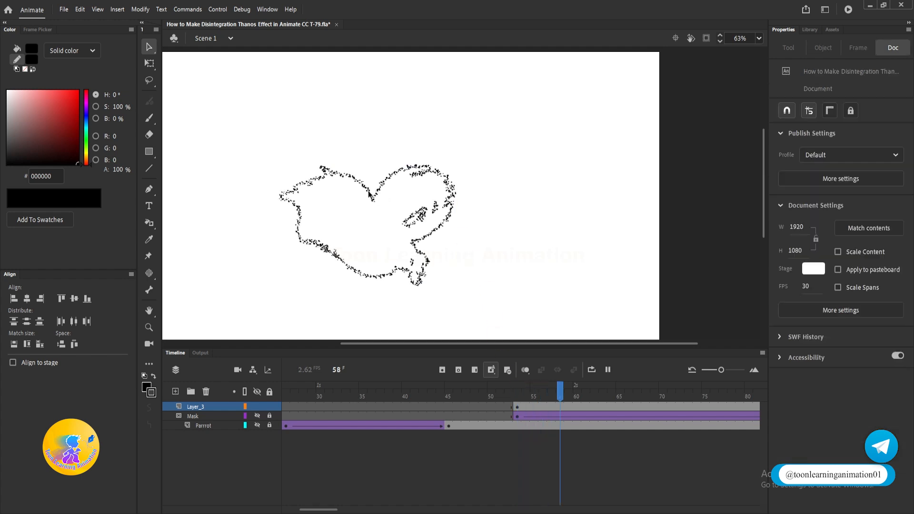
click(519, 404)
drag(519, 403, 630, 398)
- Show the Mask and Parrot layers again and scrub from frame 53 to 71 to preview the combined effect
click(267, 427)
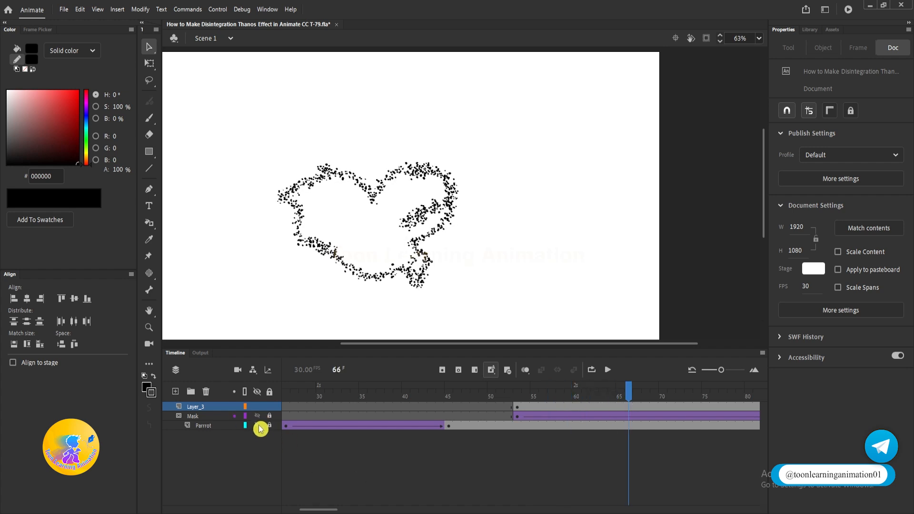
click(517, 405)
drag(520, 394, 671, 390)
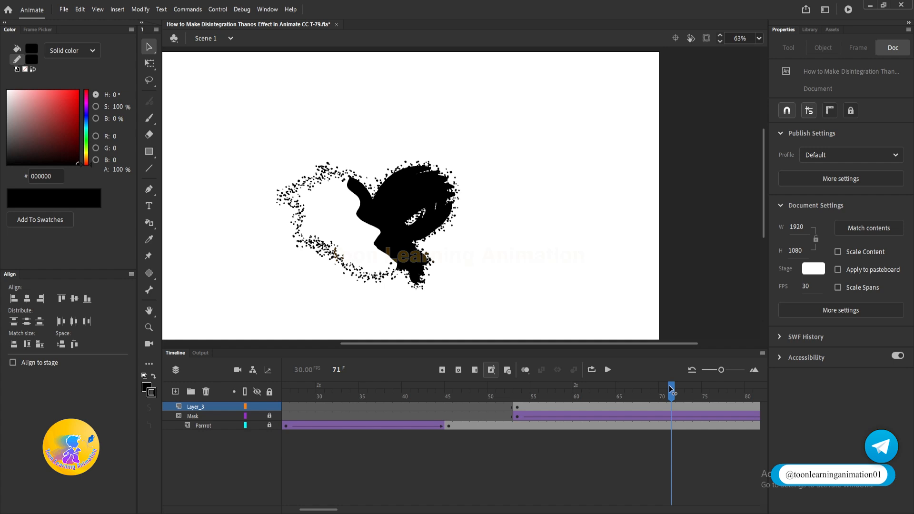
- Convert the particle instance at frame 53 of Layer_3 into a graphic symbol named DE
click(518, 392)
click(433, 237)
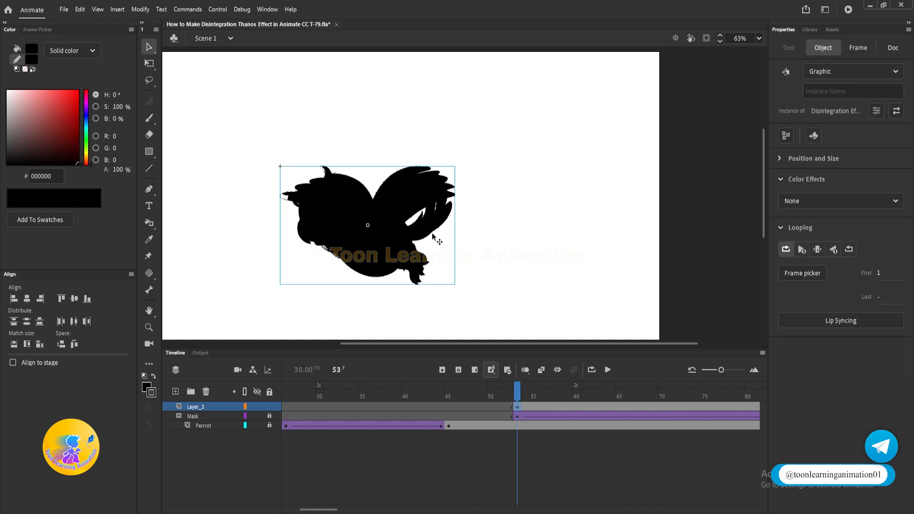
key(F8)
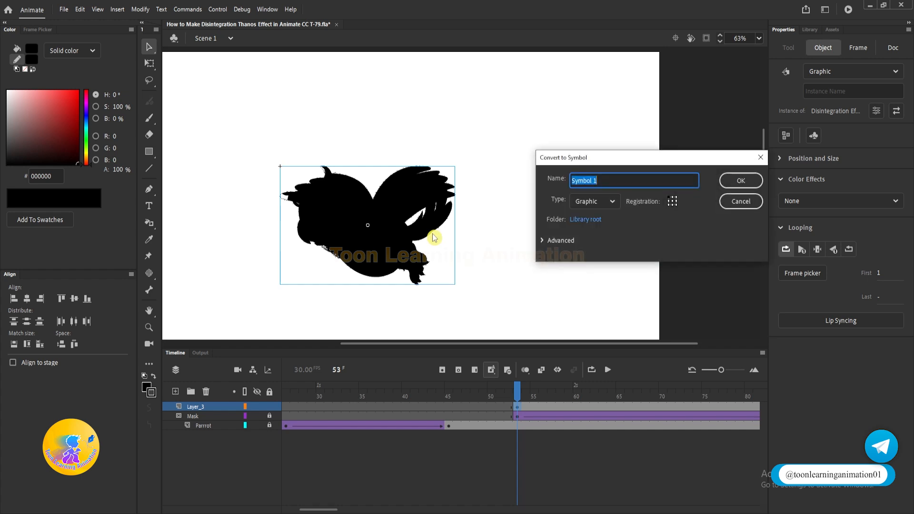
text(DE)
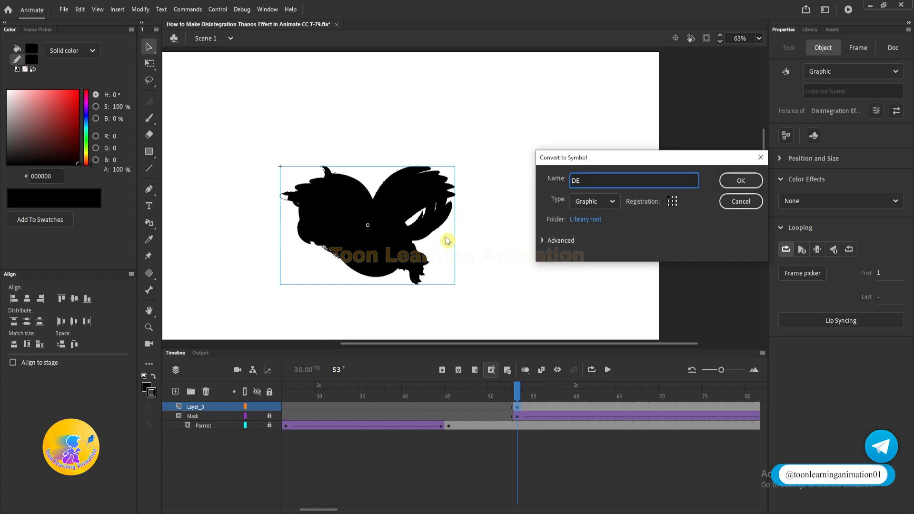
click(740, 181)
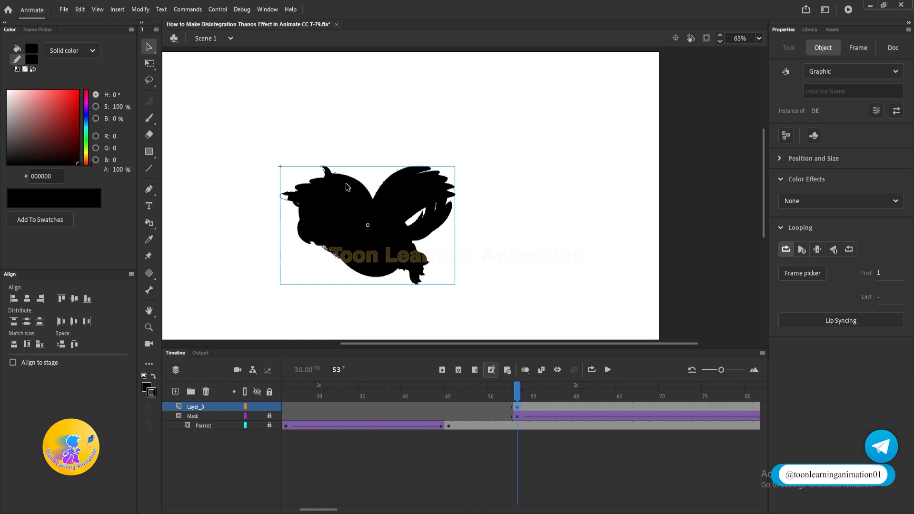
- Open the DE symbol for editing and add a slightly smaller copy of the particle instance, centred on the original
double_click(380, 201)
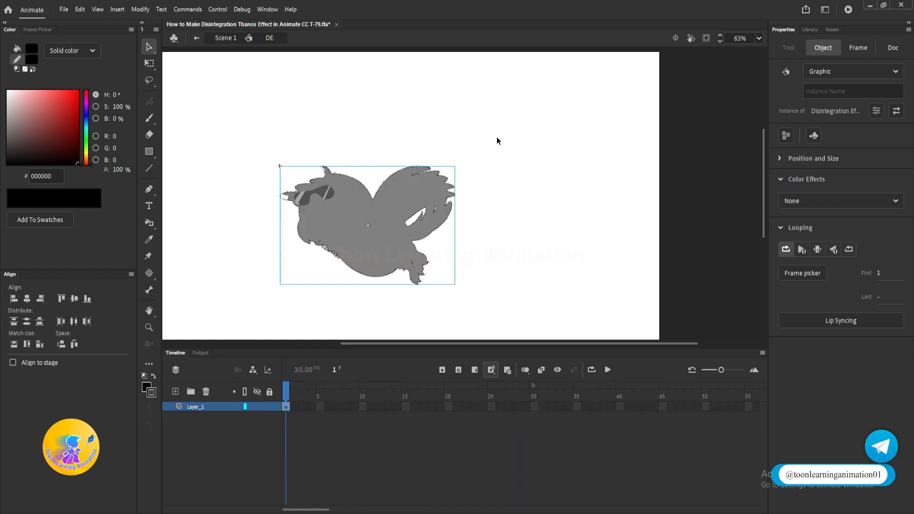
drag(496, 138, 209, 263)
click(494, 167)
key(ctrl+a)
click(149, 63)
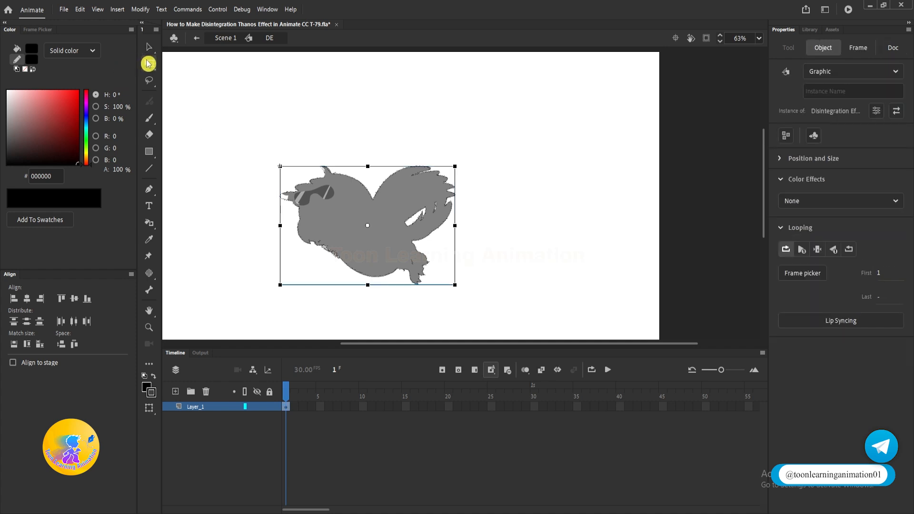
mouse_move(455, 166)
mouse_down()
mouse_move(448, 184)
mouse_move(453, 177)
mouse_up()
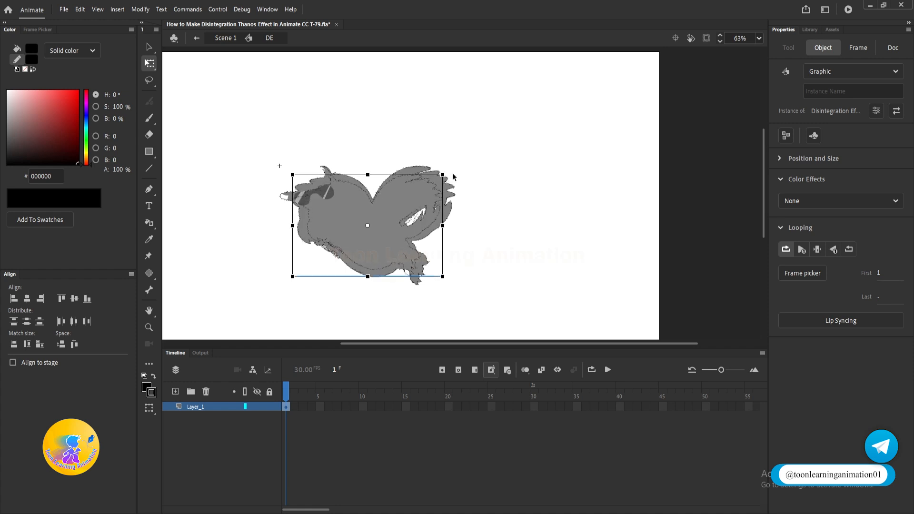
- Add two more progressively smaller copies of the particle instance, nested concentrically inside the first copy
double_click(447, 199)
drag(438, 187, 436, 190)
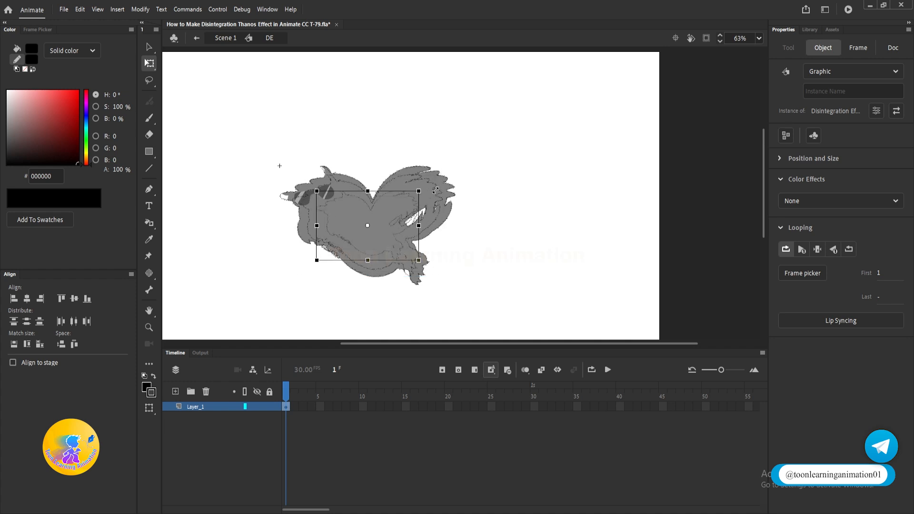
click(465, 177)
drag(418, 191, 409, 206)
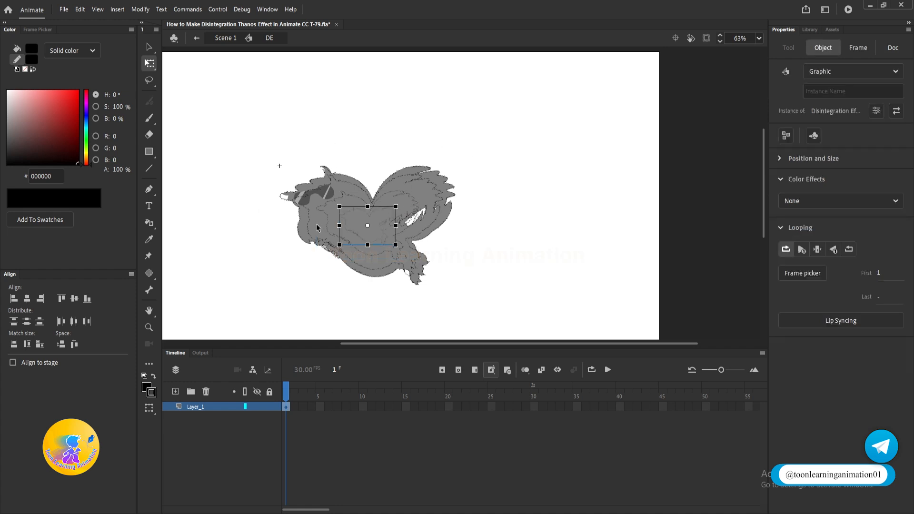
- Select all four nested particle instances in DE and distribute them to separate layers
key(ctrl+equal)
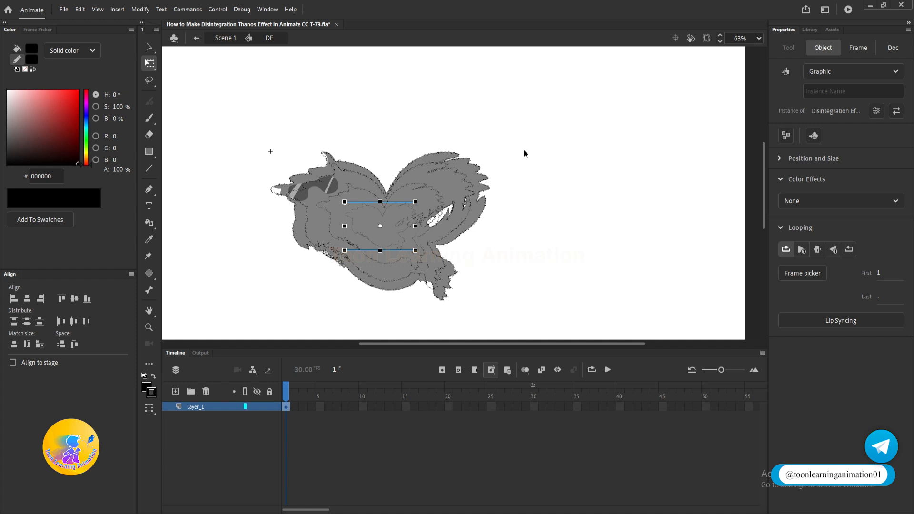
key(ctrl+equal)
scroll(347, 158, up, 2)
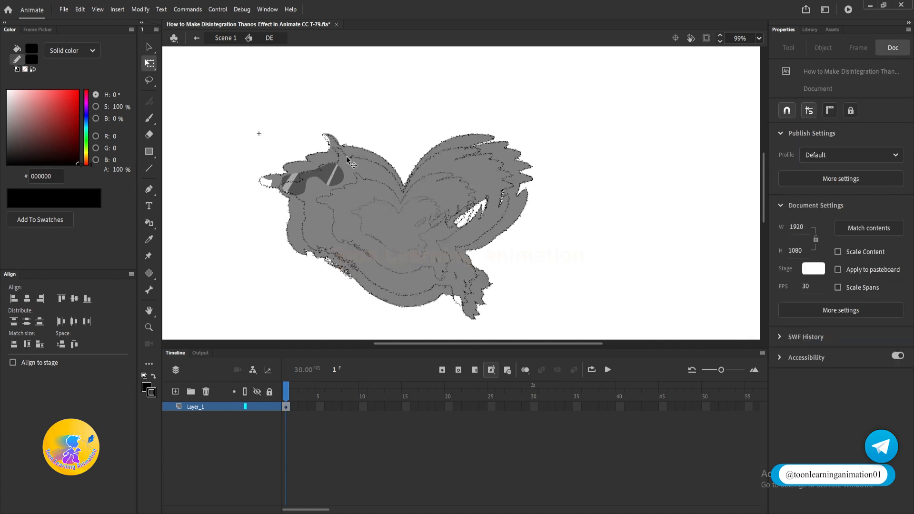
drag(584, 105, 301, 338)
right_click(372, 238)
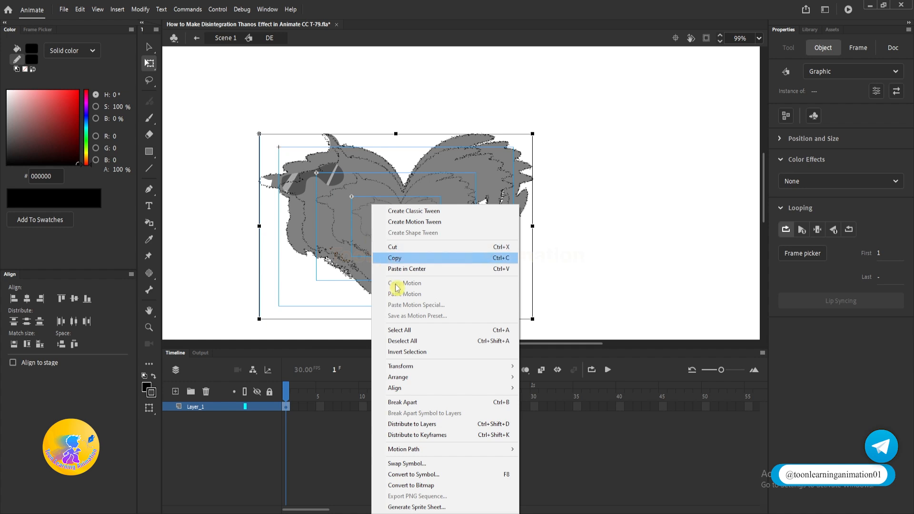
click(417, 431)
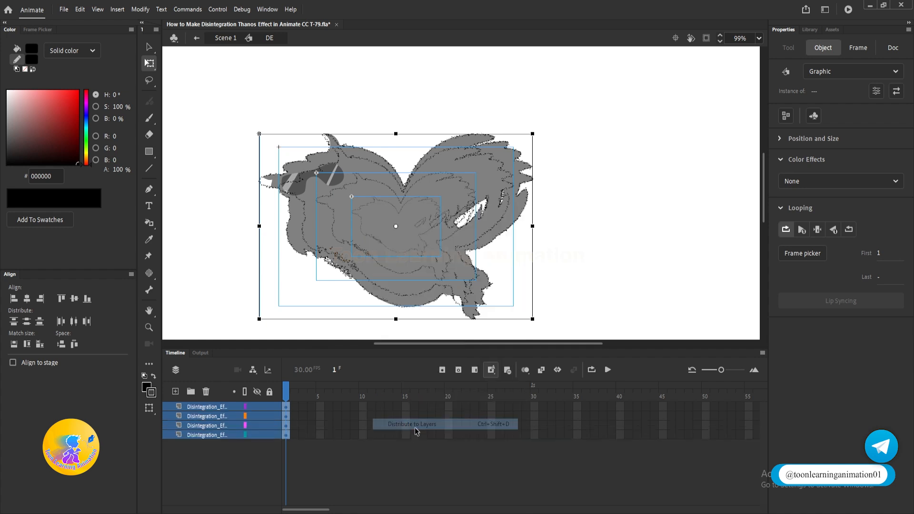
click(550, 285)
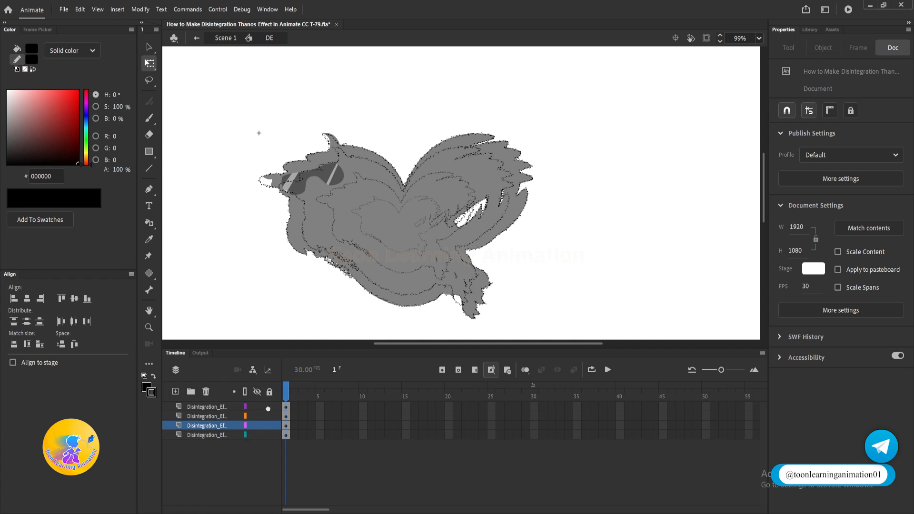
- Hide the three lower layers to check the smallest particle copy on its own, and show all layers again
drag(257, 417, 256, 447)
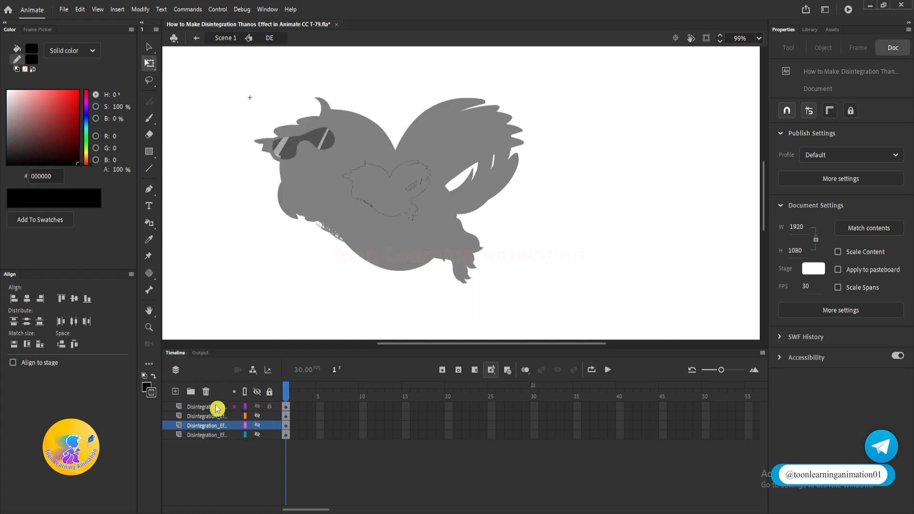
click(216, 408)
drag(512, 135, 286, 257)
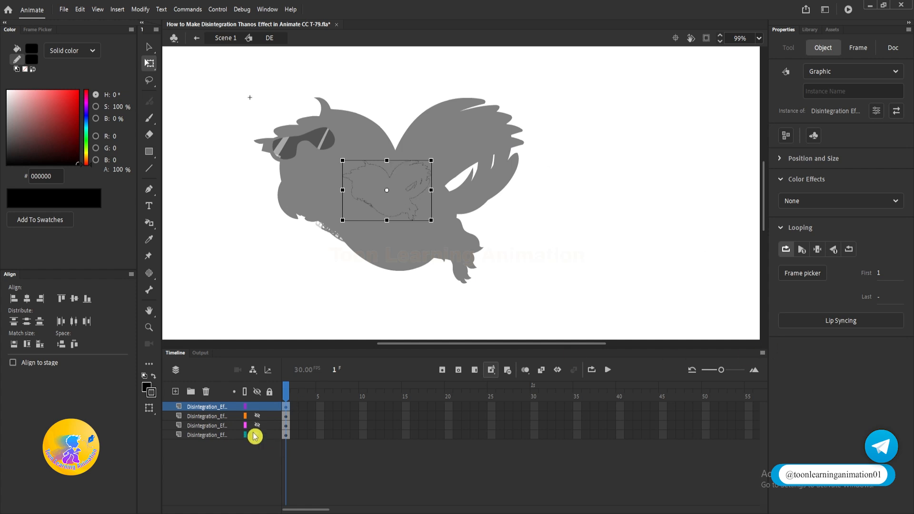
drag(258, 417, 258, 444)
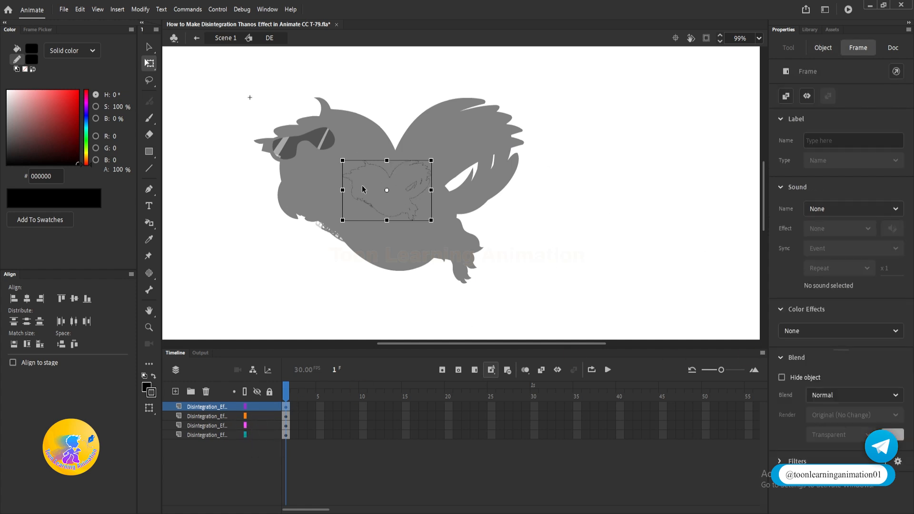
click(590, 200)
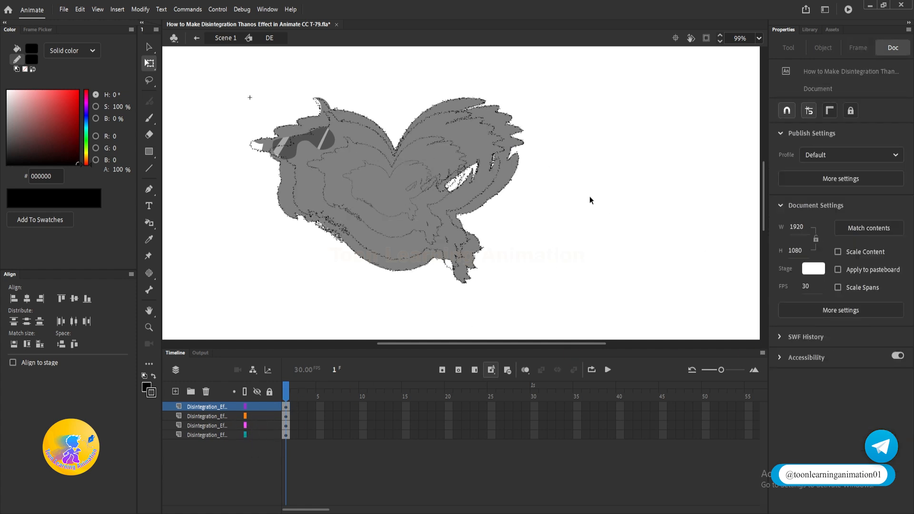
- Stagger the looping first frames of the copies: 38 for the second-largest, 68 for the third, and 87 for the smallest
click(342, 122)
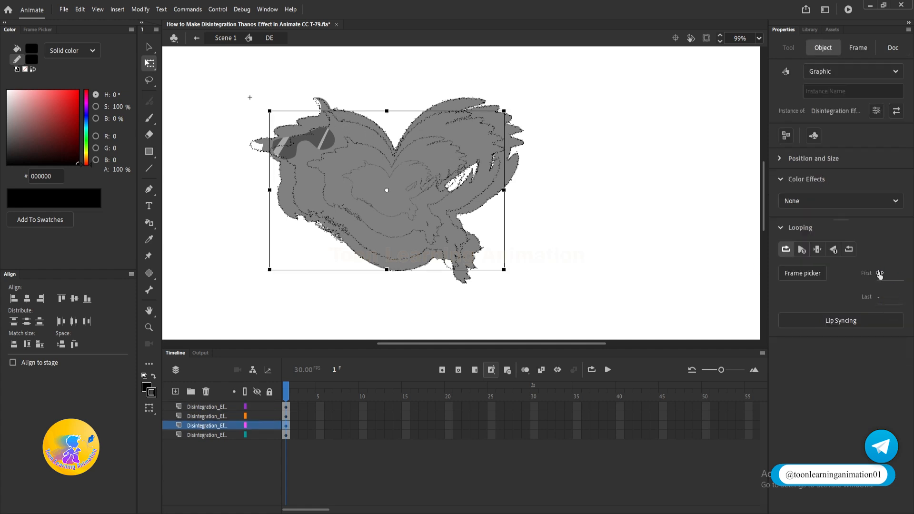
drag(879, 273, 898, 275)
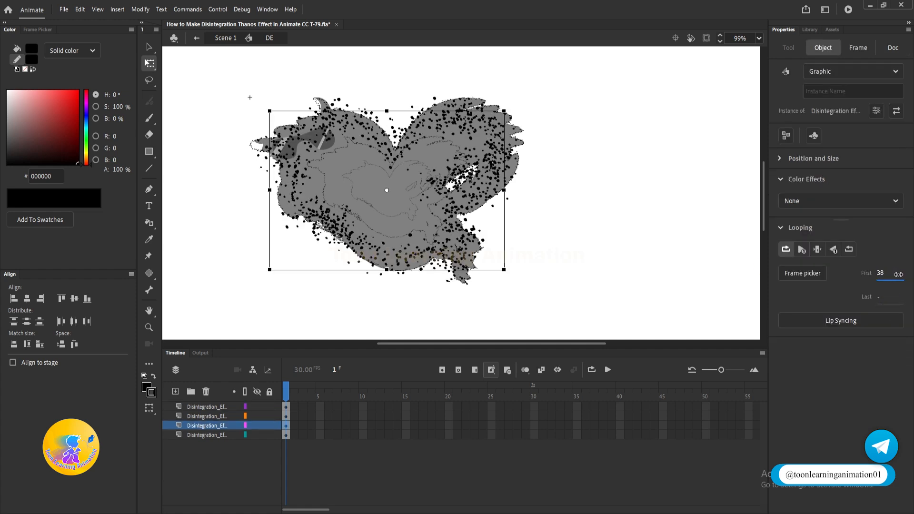
click(342, 152)
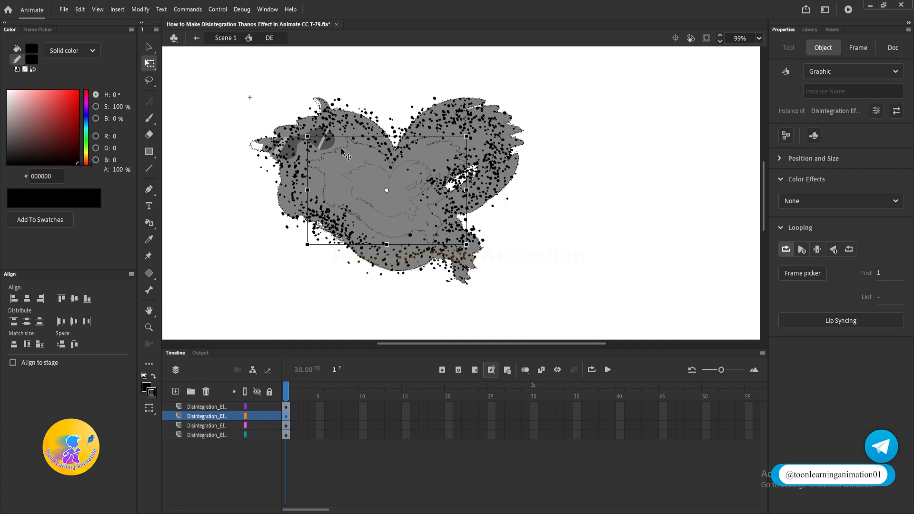
drag(877, 274, 911, 274)
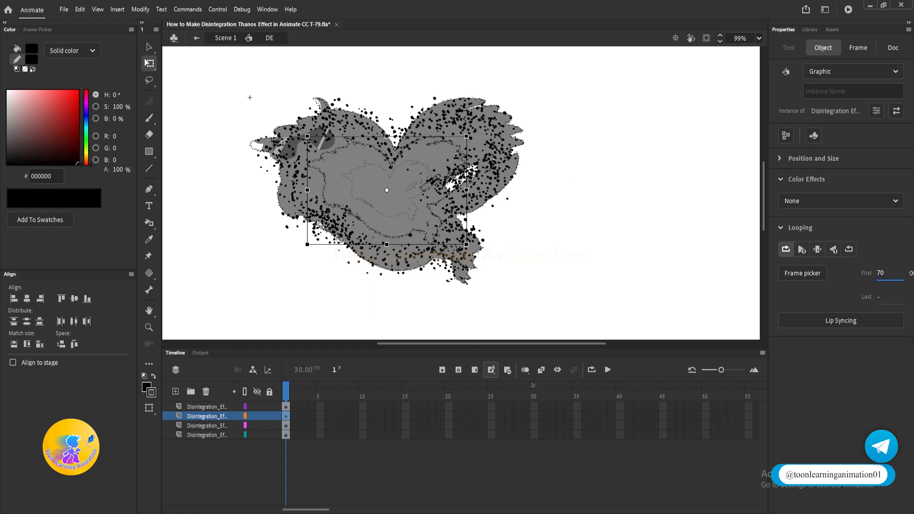
click(356, 173)
mouse_move(879, 276)
mouse_down()
mouse_move(913, 269)
mouse_move(884, 273)
mouse_up()
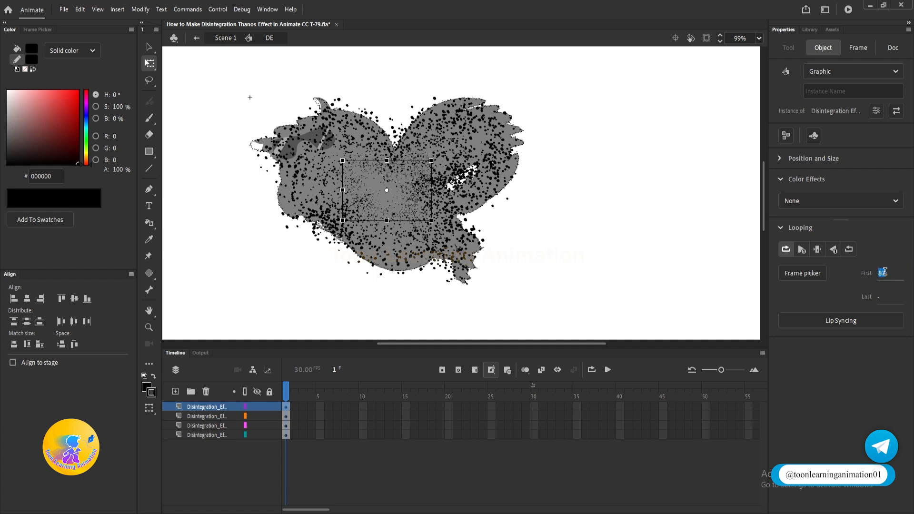
click(640, 241)
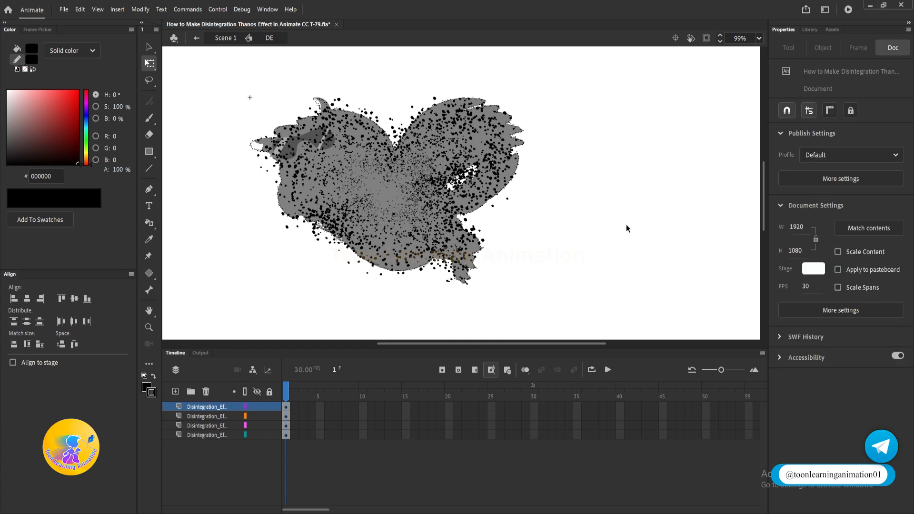
- Check the length of the nested Disintegration Effect symbol and extend all four layers in DE to frame 90
key(v)
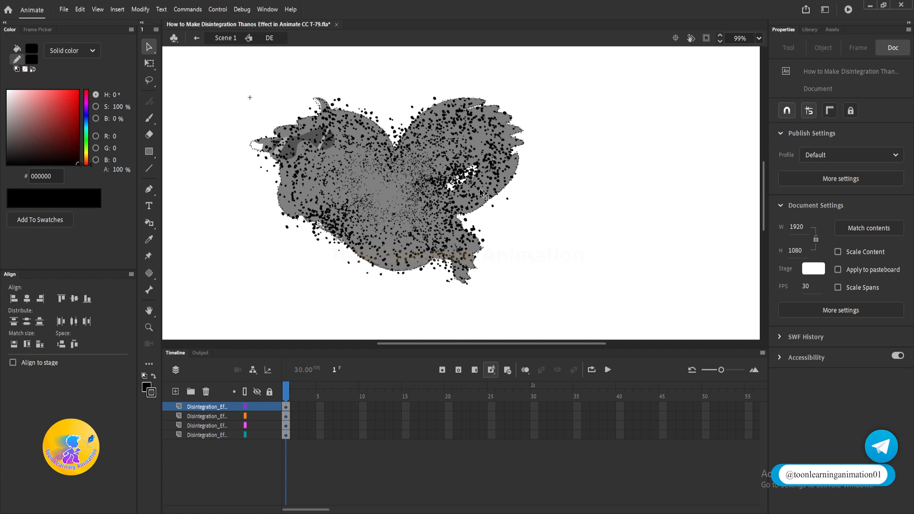
drag(321, 508, 341, 496)
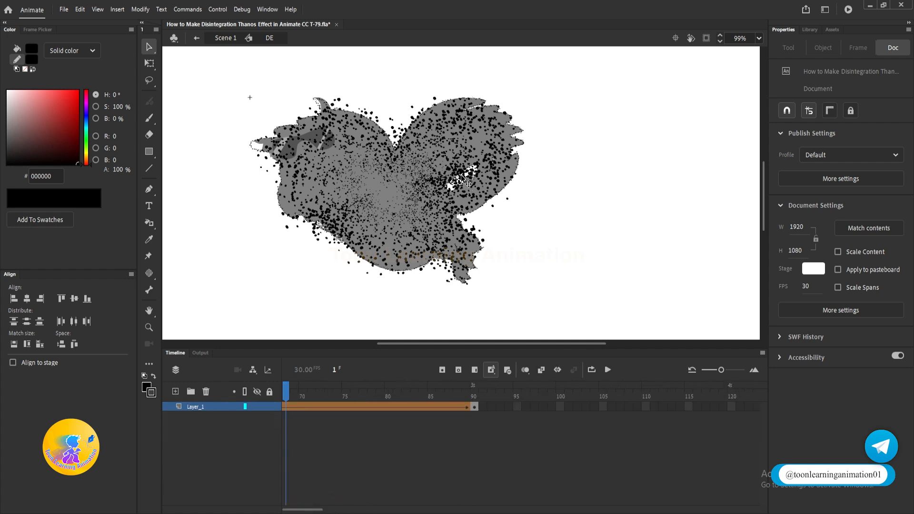
click(705, 391)
double_click(419, 215)
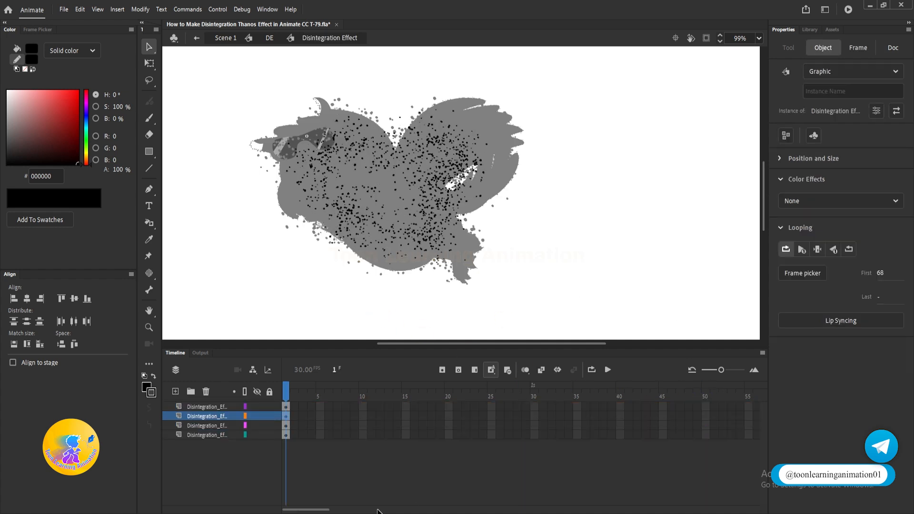
drag(310, 510, 370, 513)
drag(746, 412, 740, 466)
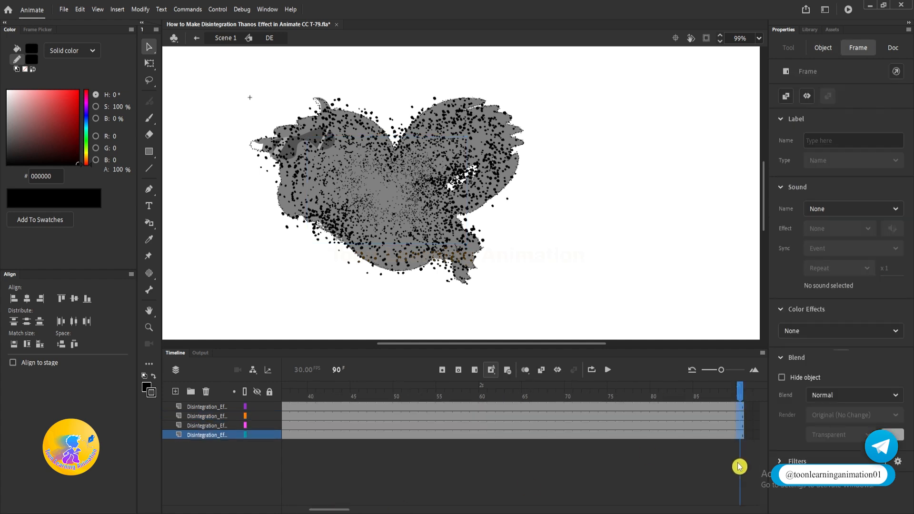
- Play and scrub through the DE timeline to preview the layered scattering particles
key(Return)
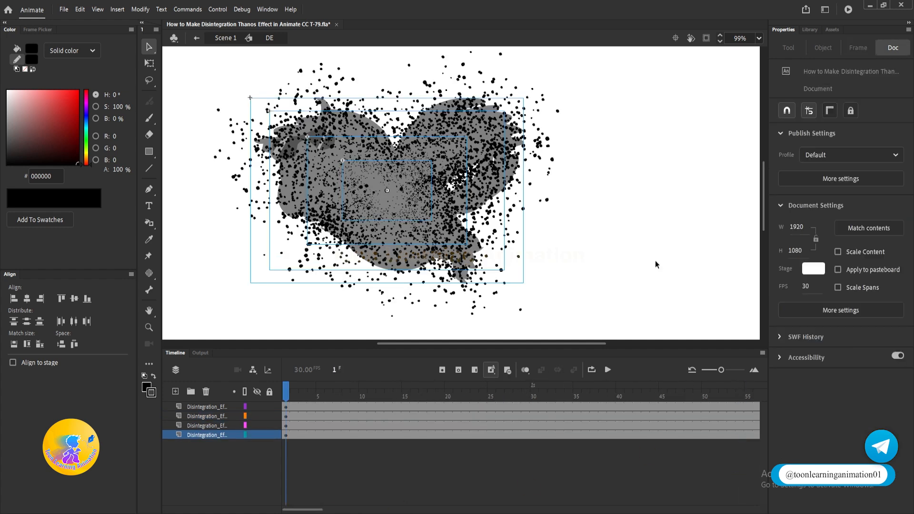
key(Return)
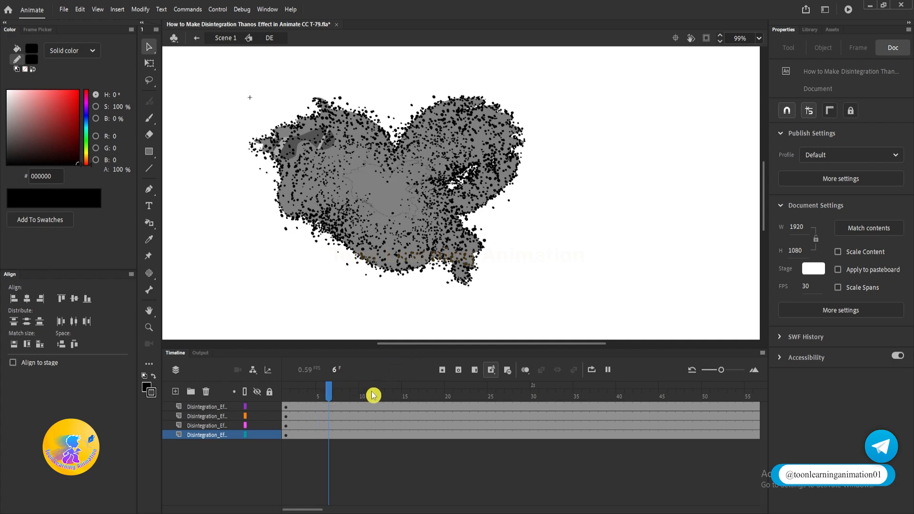
click(372, 395)
click(421, 395)
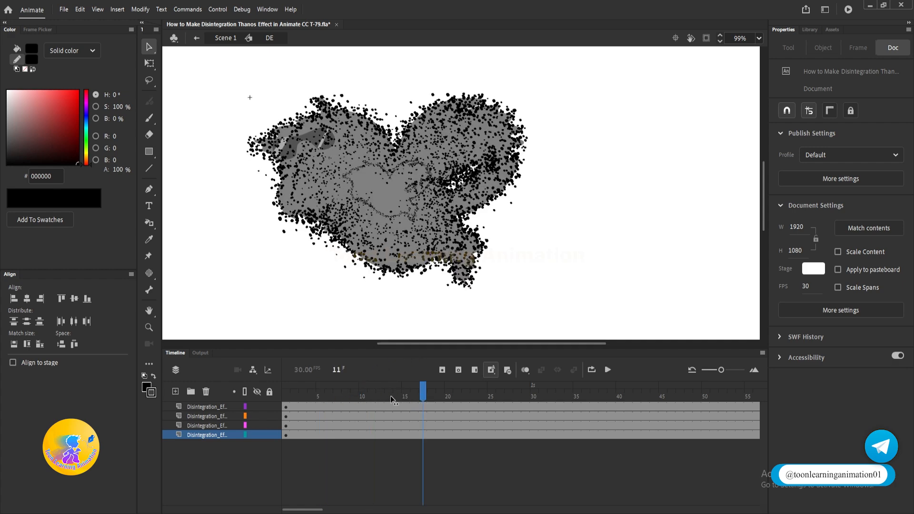
drag(313, 398, 620, 395)
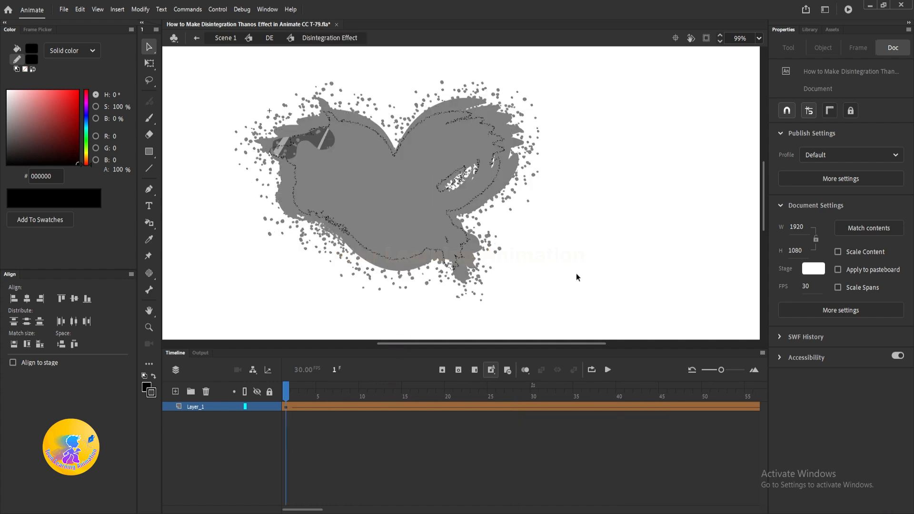
- Return to Scene 1 and inspect the combined disintegration effect at frame 97, where the mask tween ends
click(220, 42)
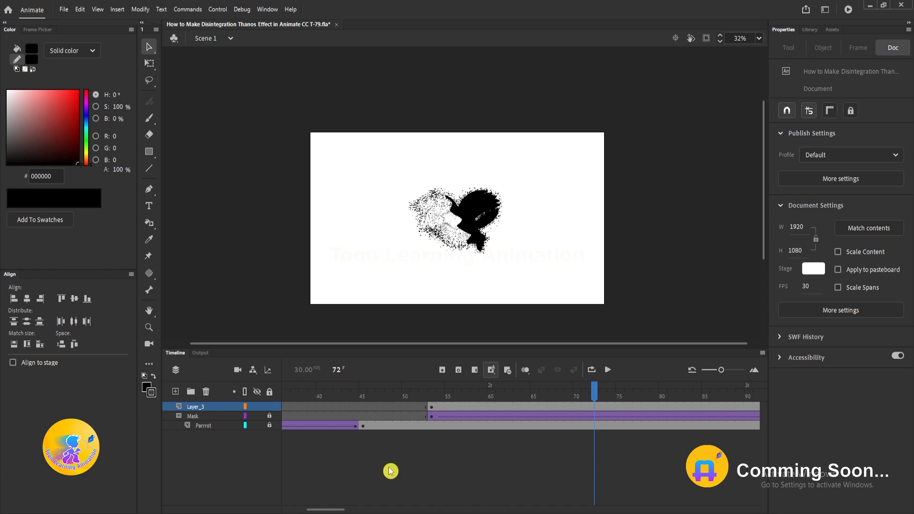
drag(326, 508, 346, 509)
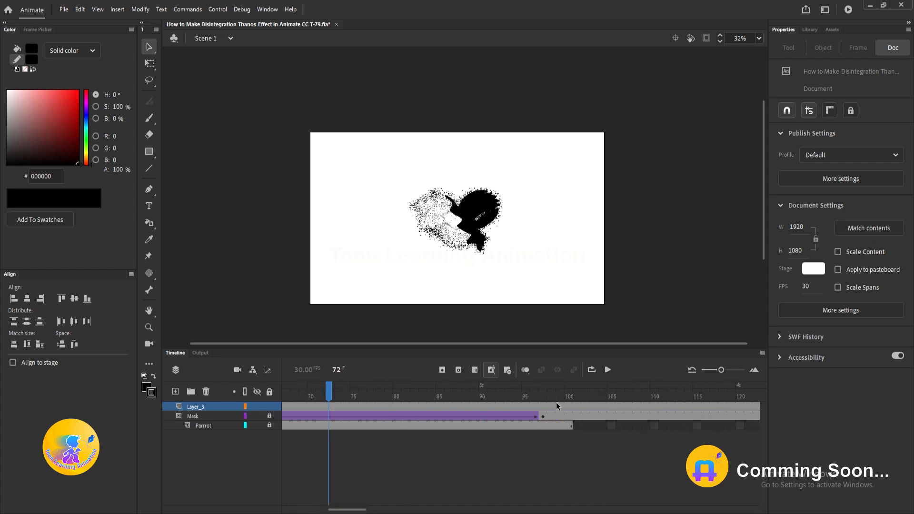
click(544, 402)
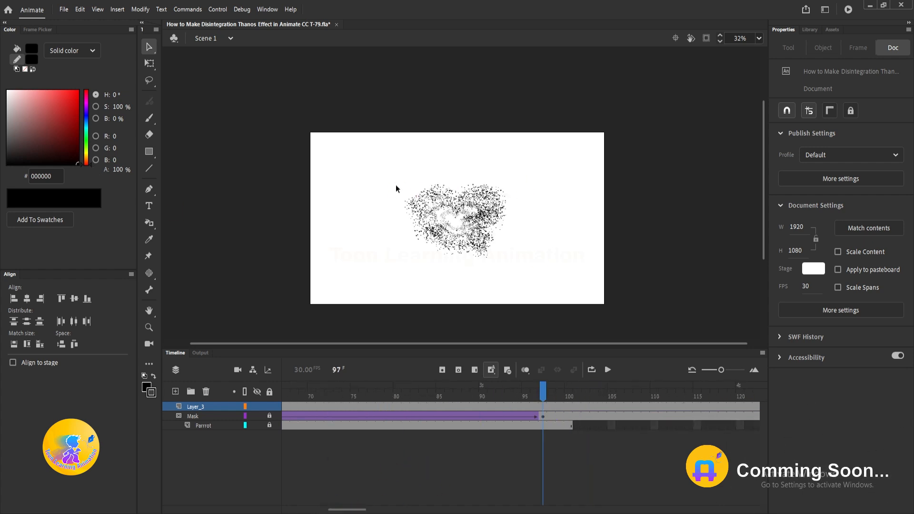
- Insert a keyframe on Layer_3 at frame 97 and shift the DE particle instance there up and to the right
click(487, 244)
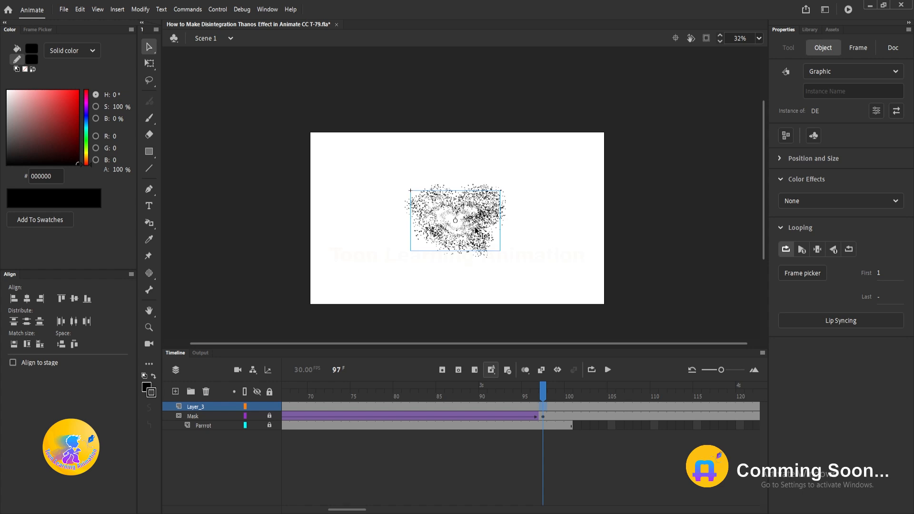
drag(475, 231, 561, 203)
key(ctrl+z)
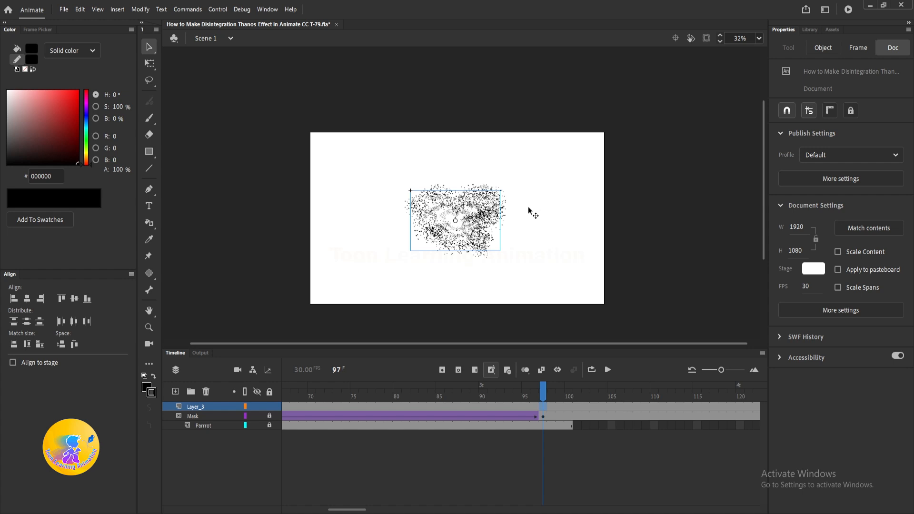
drag(530, 207, 534, 207)
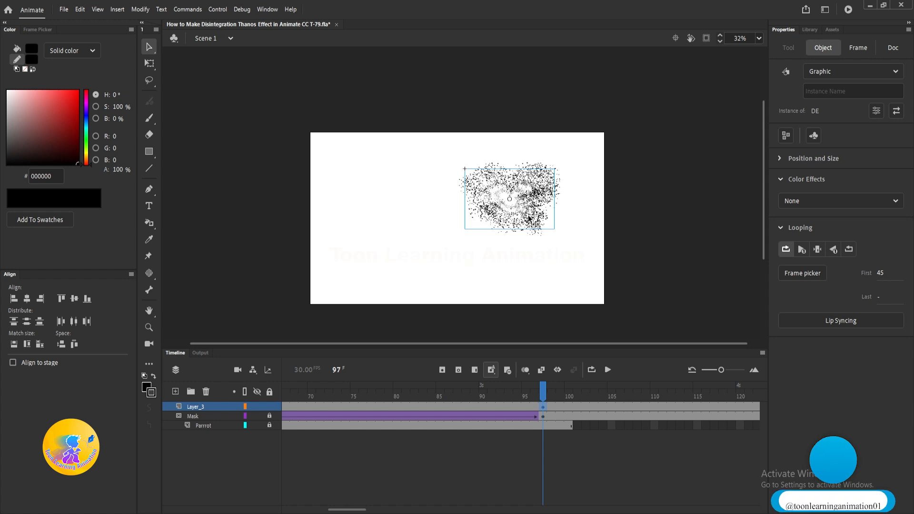
- Compare the particle position with earlier frames, and move the DE instance slightly farther up and to the right at frame 97
drag(543, 396, 500, 396)
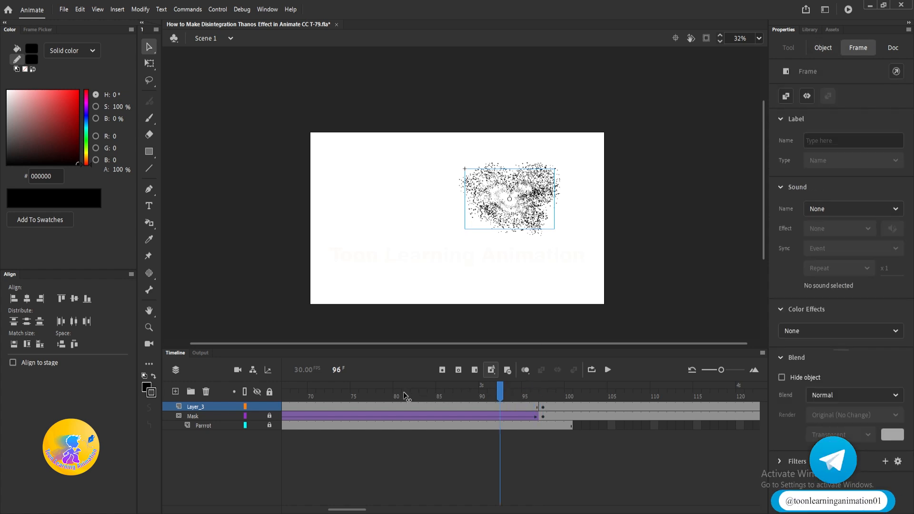
click(365, 396)
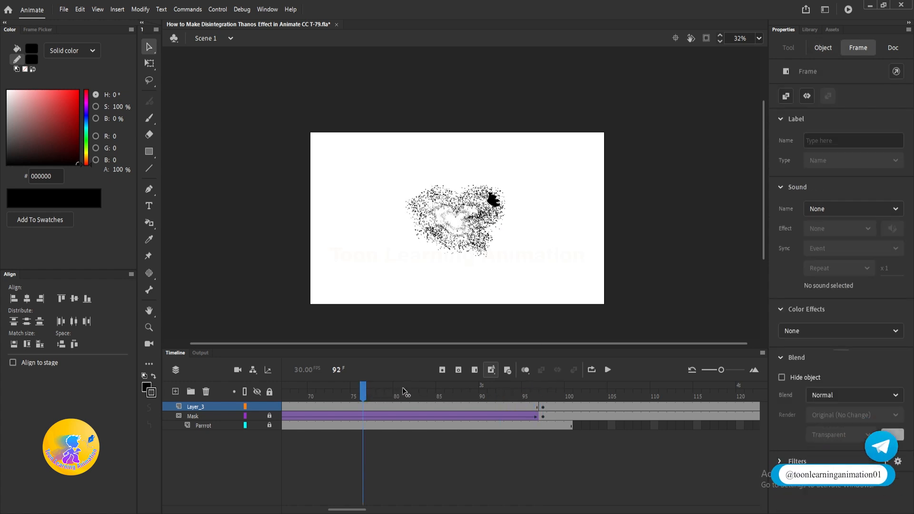
click(423, 390)
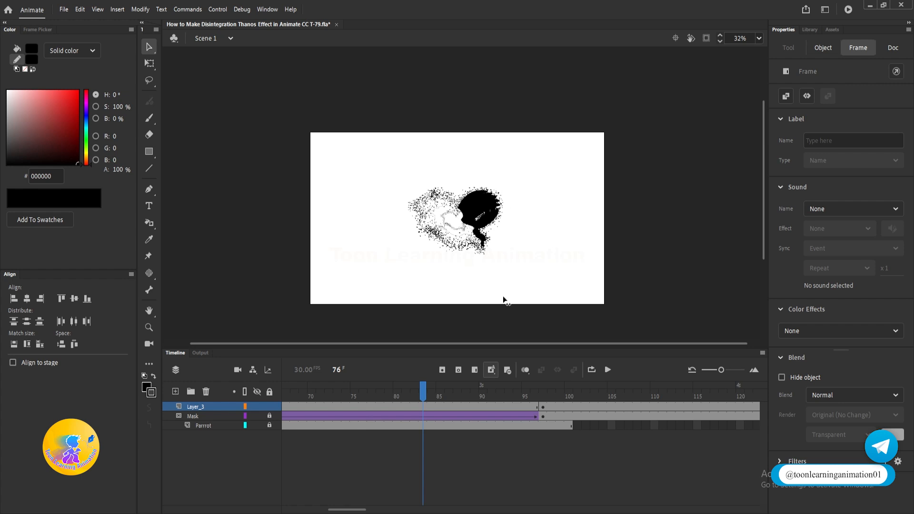
click(546, 398)
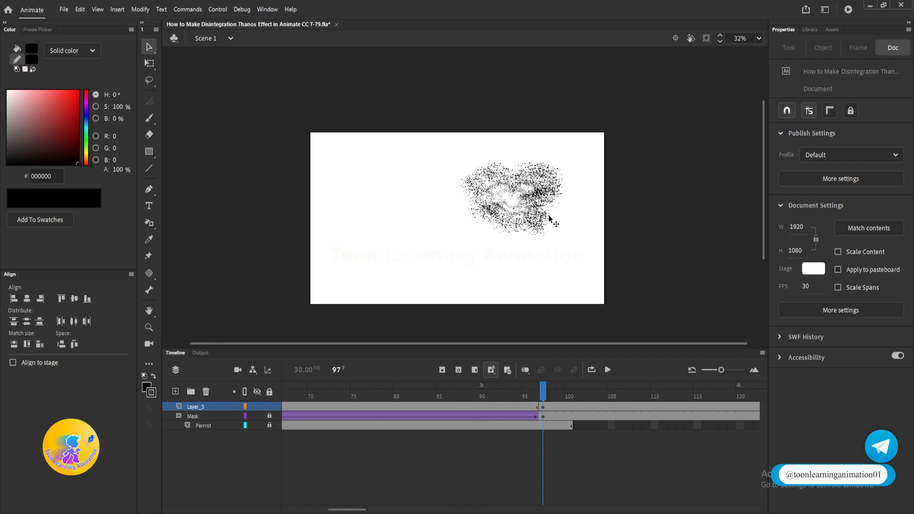
click(550, 219)
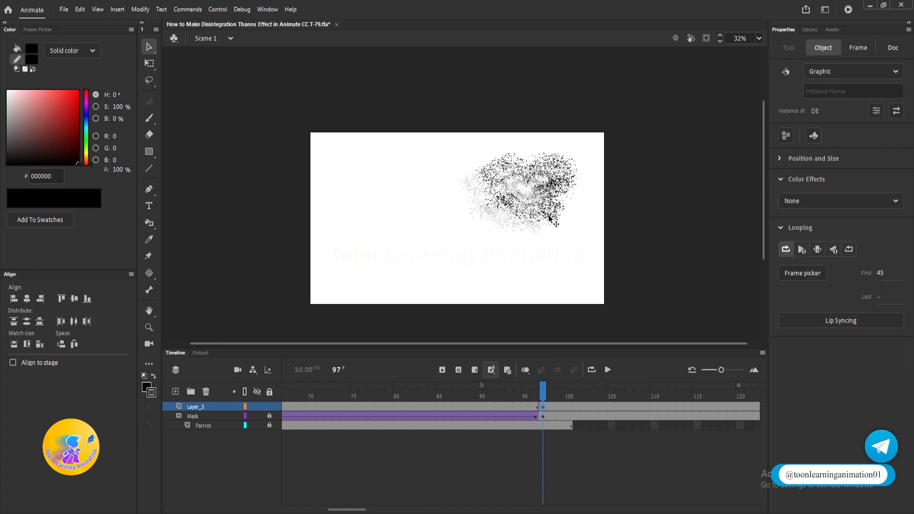
- Create a classic tween on Layer_3 between frames 53 and 97, and scrub through it to preview the drifting particles
right_click(482, 408)
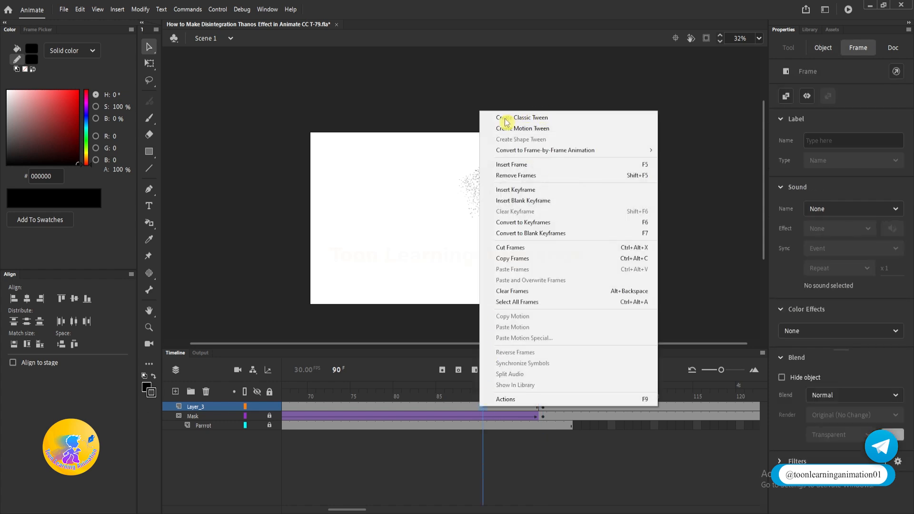
click(505, 122)
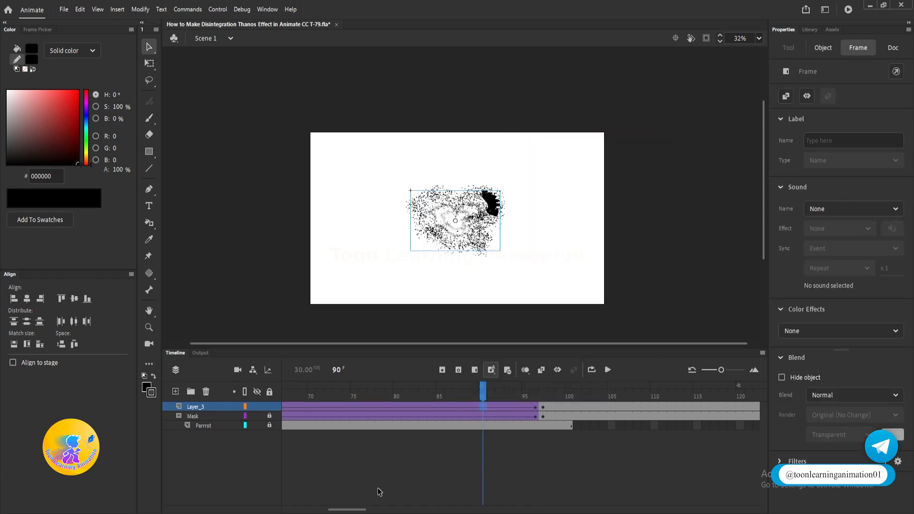
click(347, 510)
drag(349, 510, 332, 510)
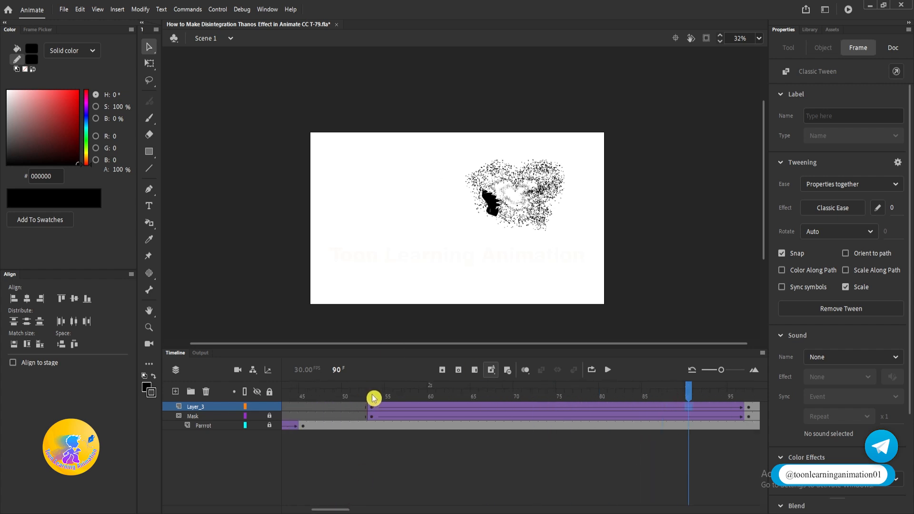
click(372, 399)
drag(383, 396, 577, 395)
click(510, 200)
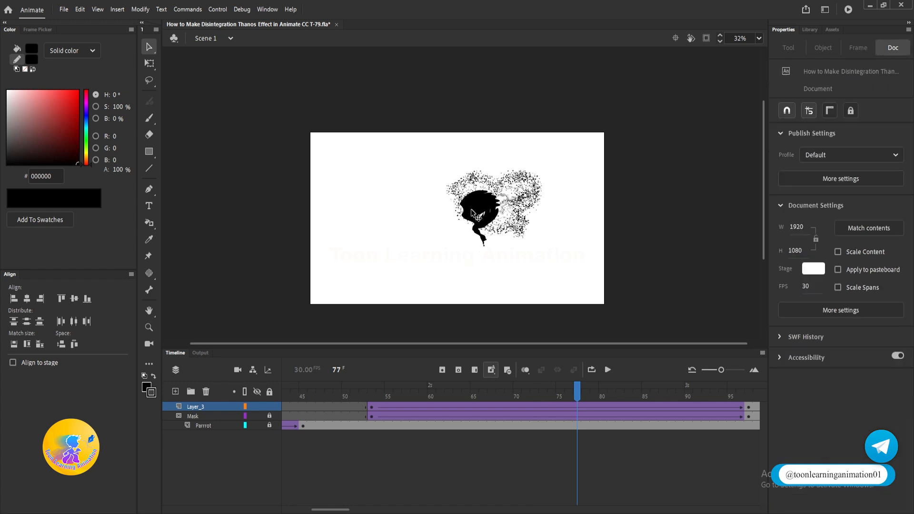
- Check the particles at frames 97 and 53, test the movie to watch the full disintegration, and close the preview
drag(333, 511, 360, 509)
click(414, 396)
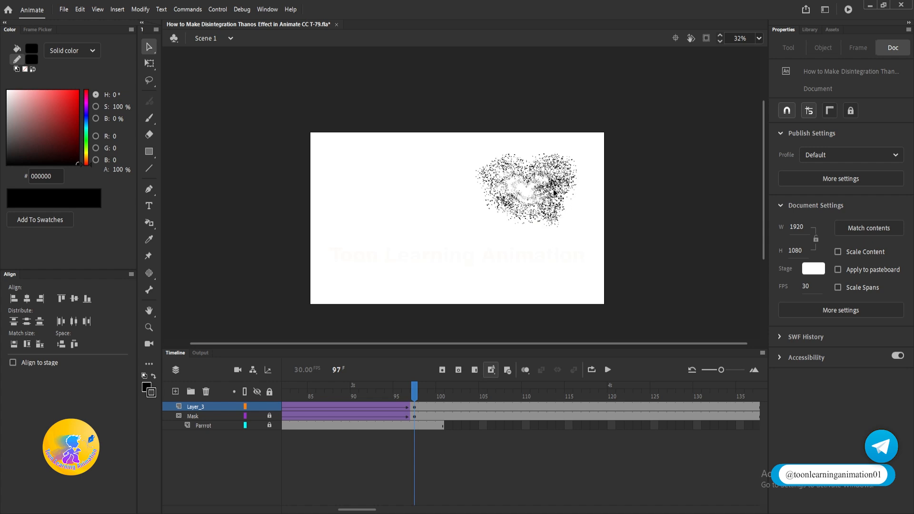
drag(353, 509, 321, 509)
click(495, 402)
key(ctrl+Return)
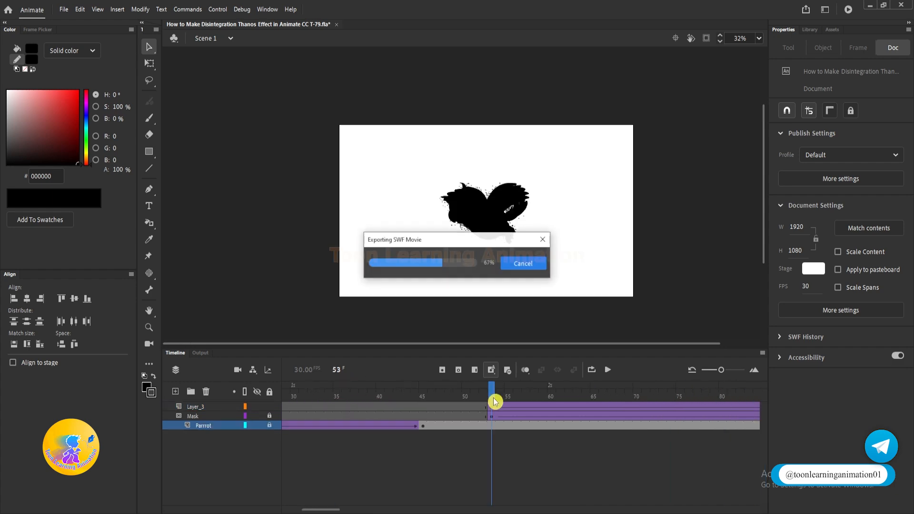
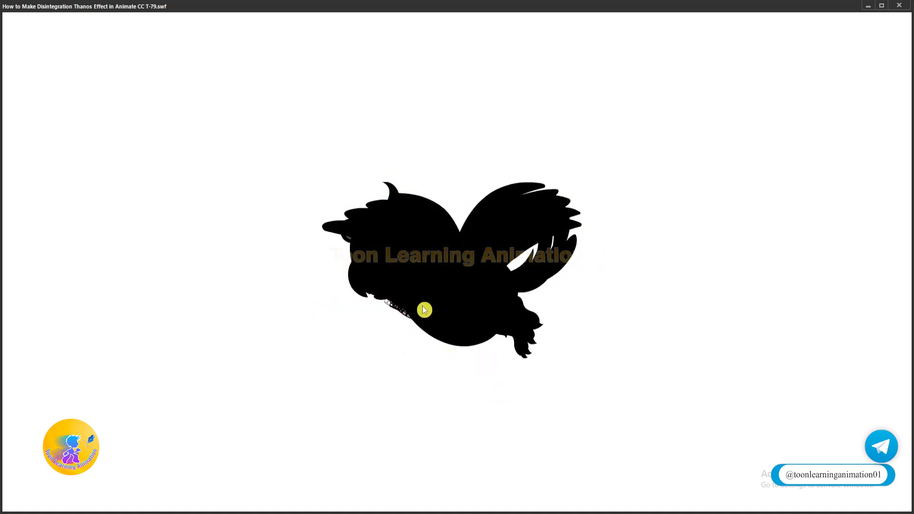
click(903, 7)
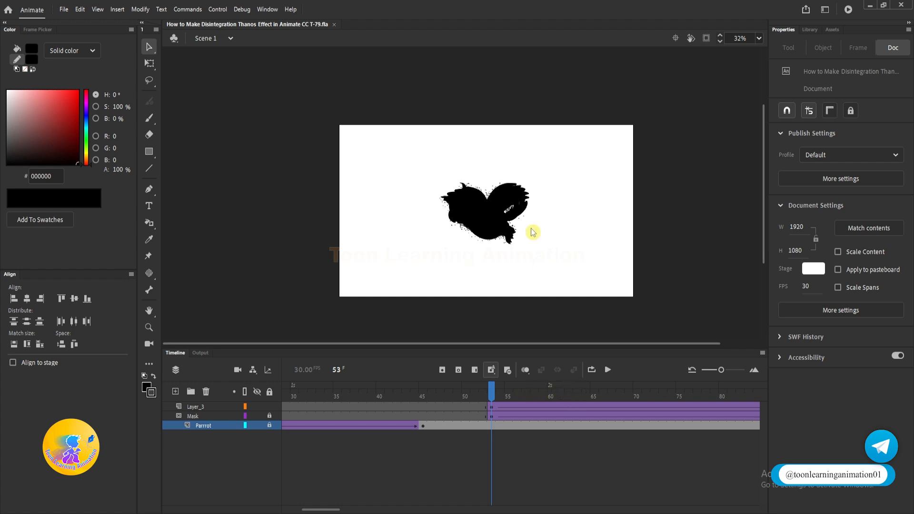
- Scrub Scene 1 from frame 53 to 73 and examine the drifting particles around the parrot up close
click(521, 200)
click(500, 395)
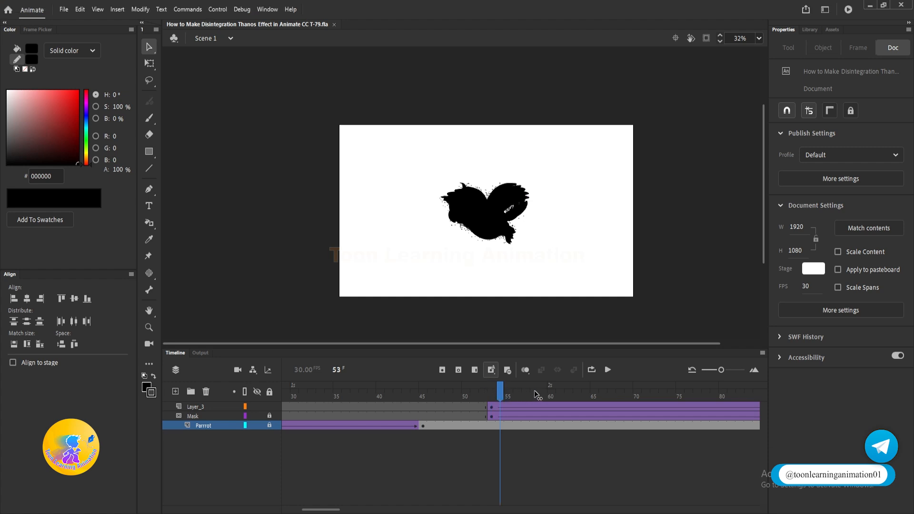
drag(535, 391, 662, 398)
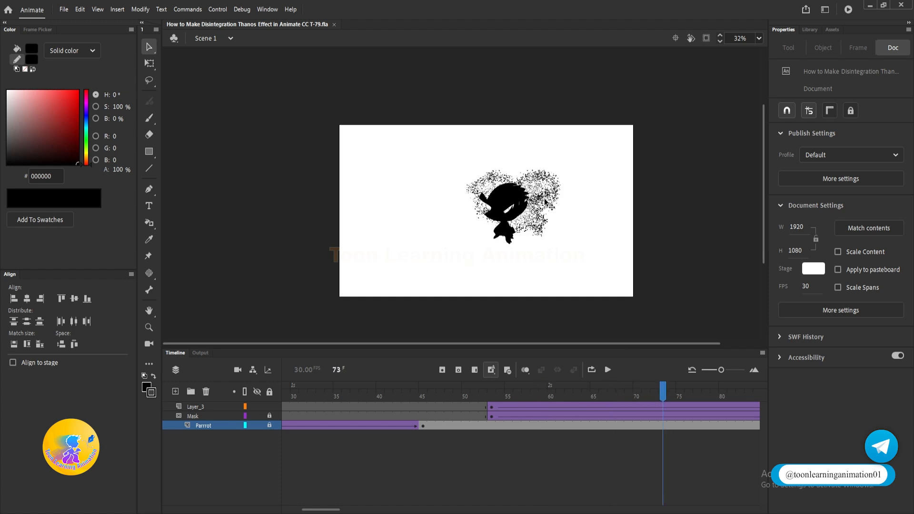
scroll(543, 201, up, 1)
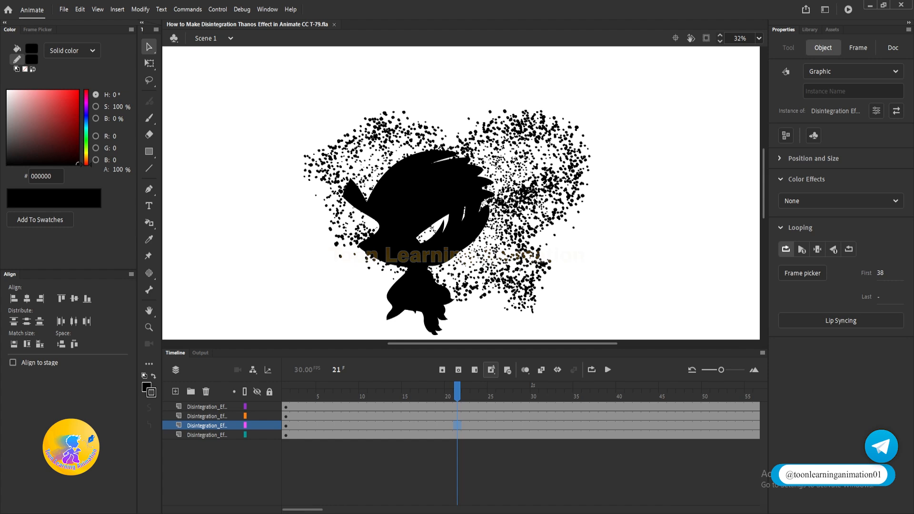
- Open the Disintegration Effect symbol nested inside DE and convert every frame of its shape tween to a keyframe
double_click(537, 202)
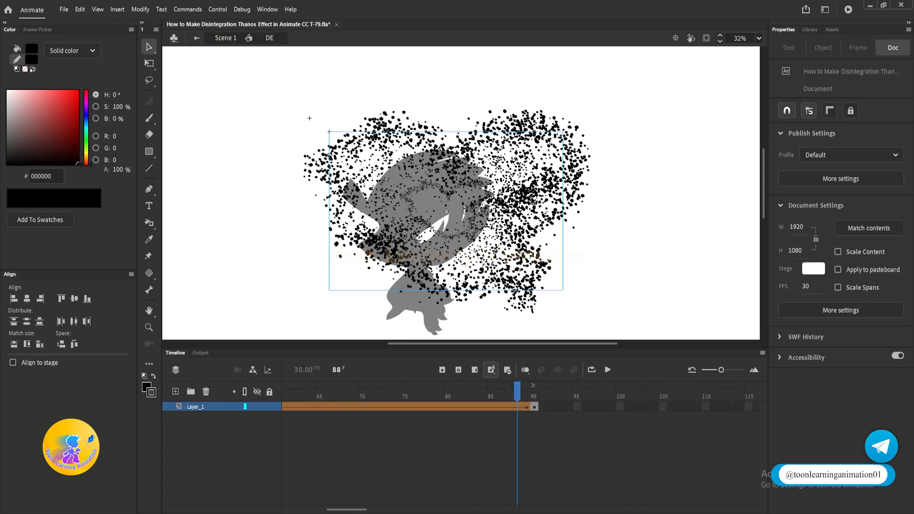
drag(356, 509, 342, 510)
click(367, 407)
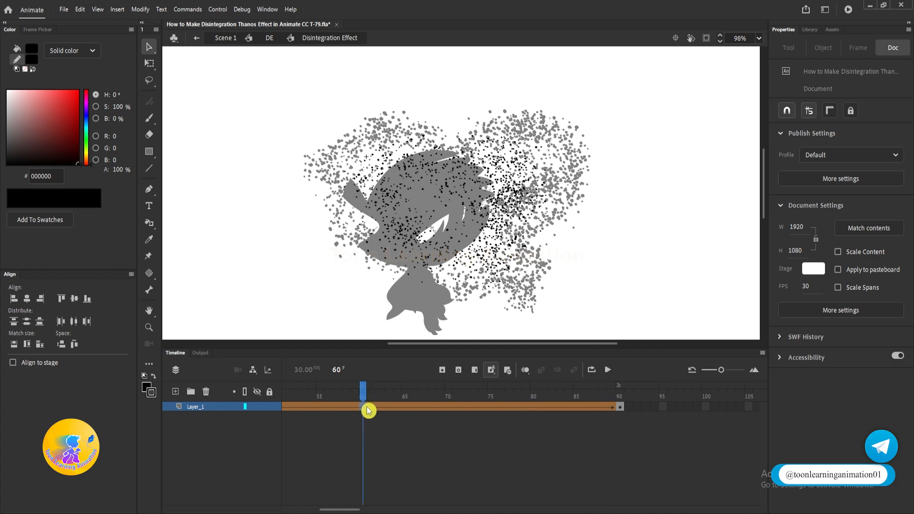
right_click(379, 406)
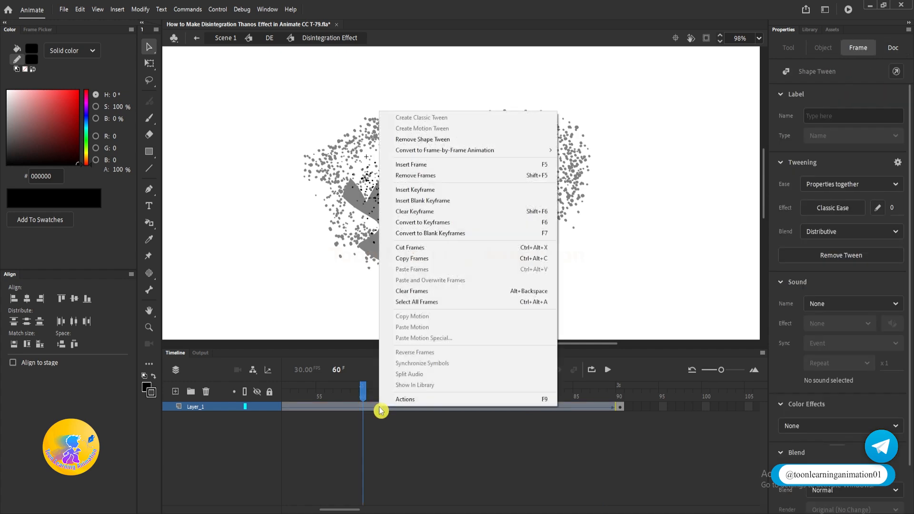
mouse_move(441, 153)
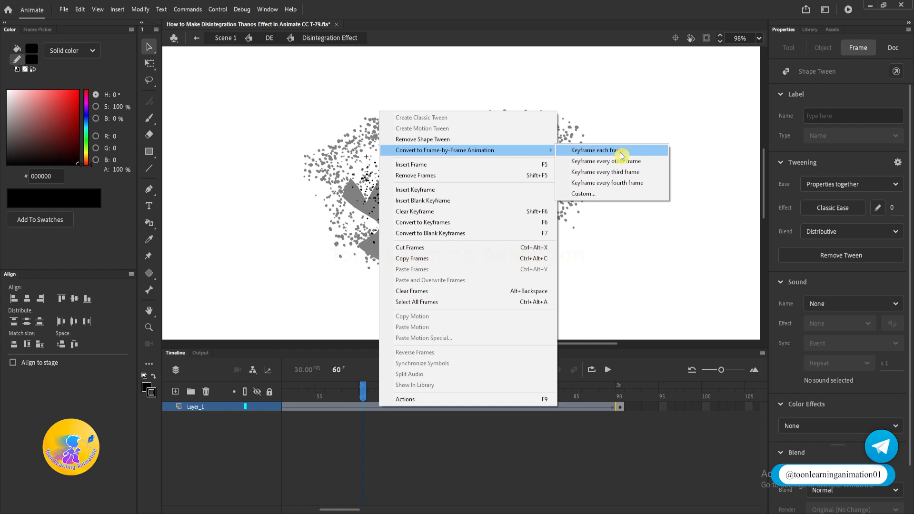
click(368, 420)
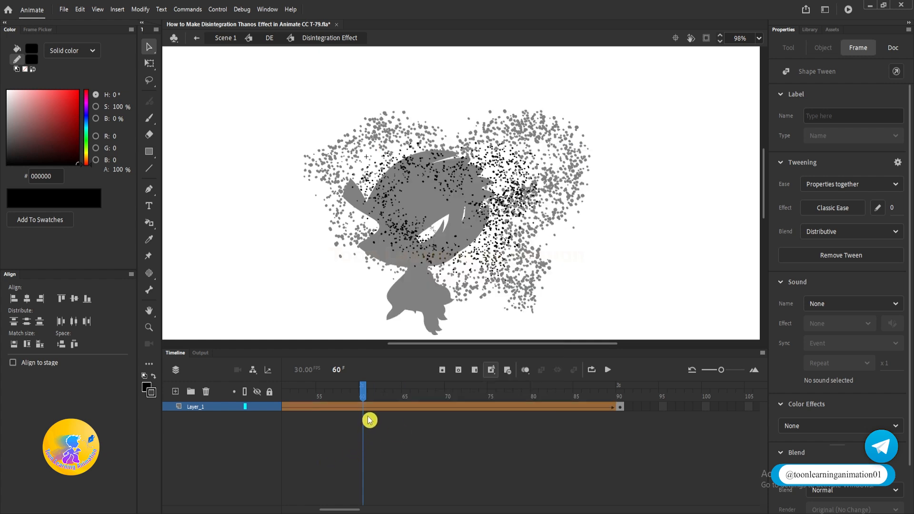
click(346, 407)
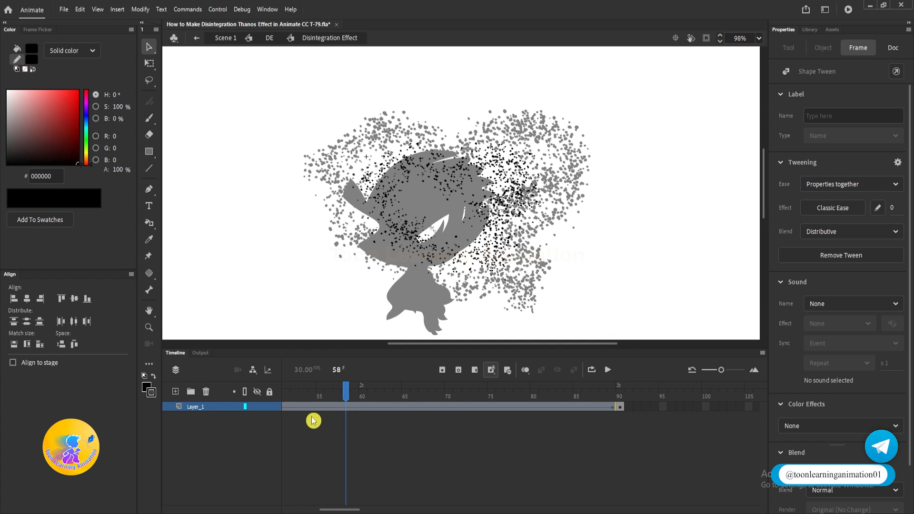
key(F6)
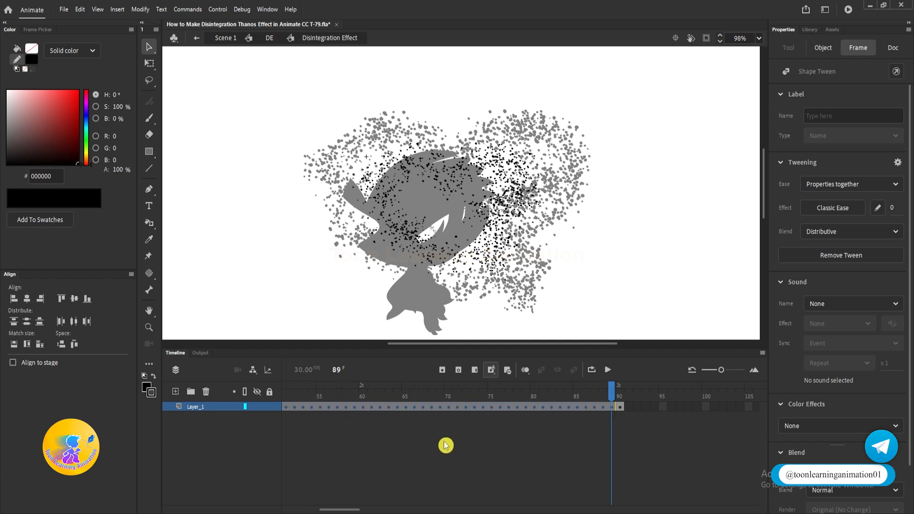
- Select all keyframes on Layer_1 of the Disintegration Effect symbol and remove their shape tween
click(431, 432)
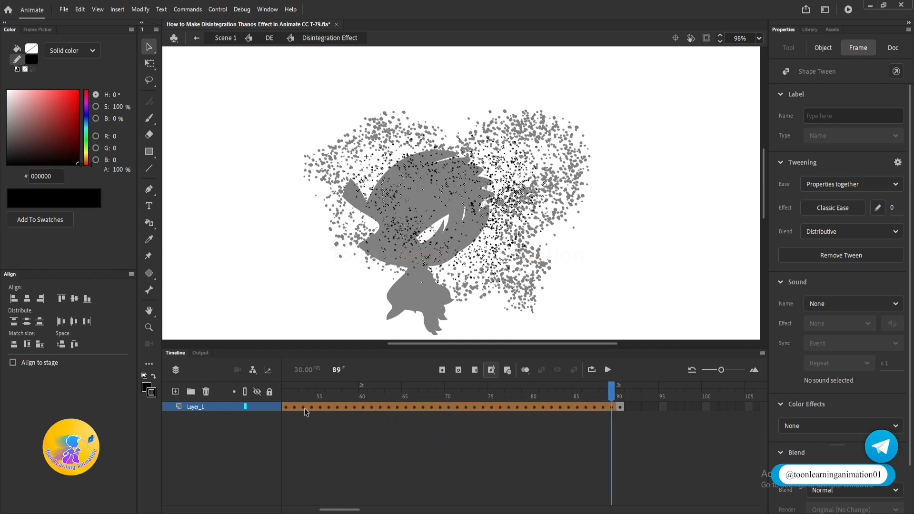
double_click(559, 409)
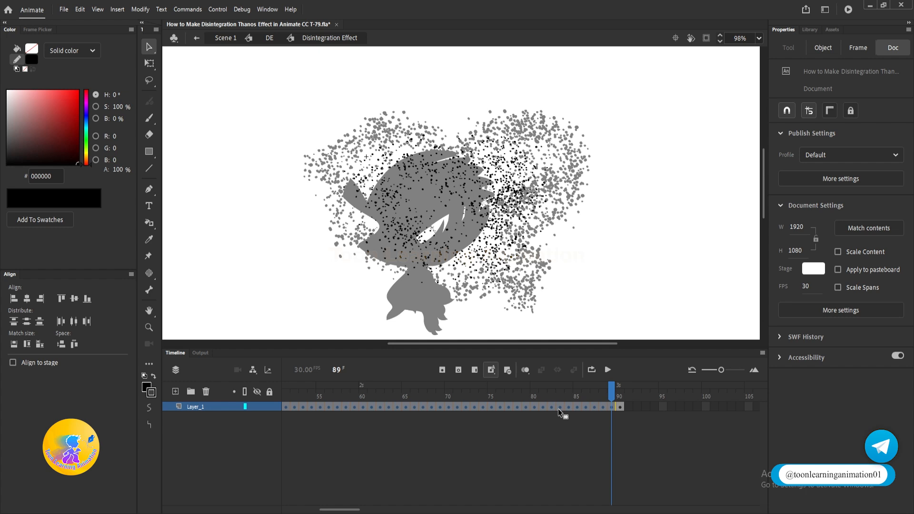
right_click(515, 408)
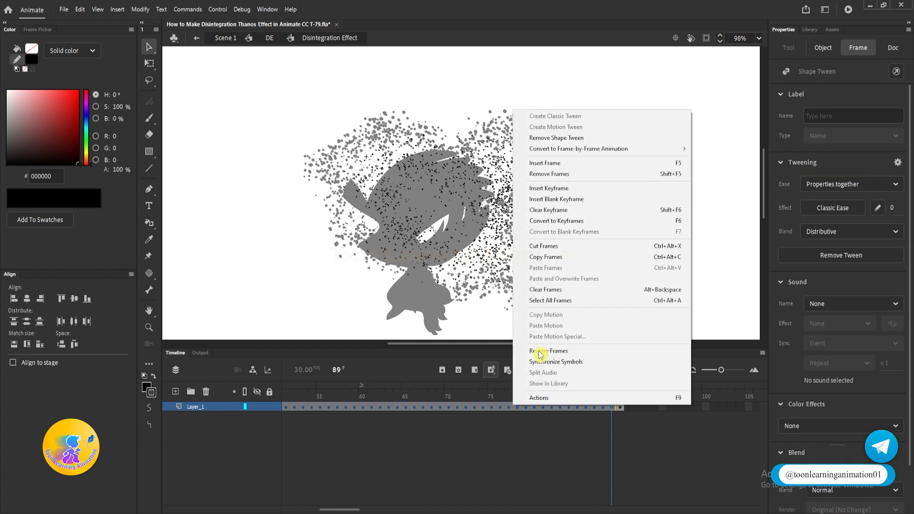
click(567, 139)
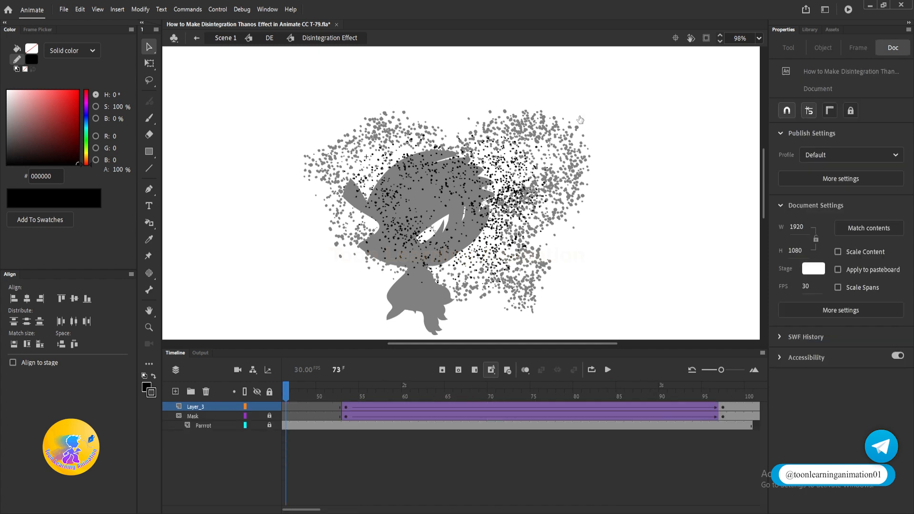
- Return to Scene 1, test the movie with the frame-by-frame particles, and close the preview
key(ctrl+e)
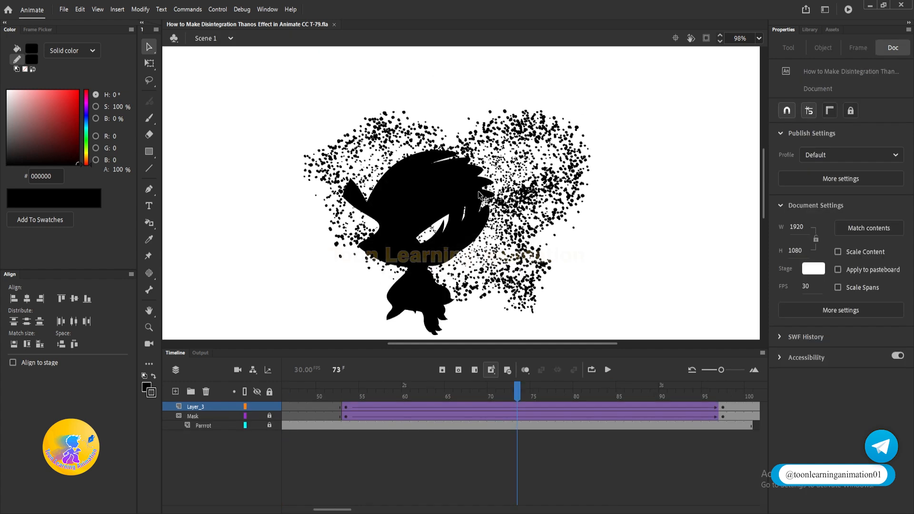
key(ctrl+Return)
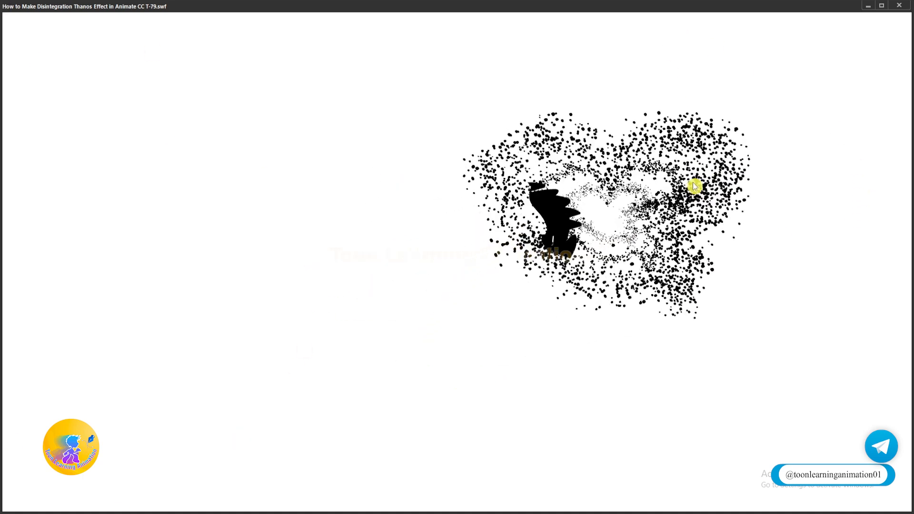
click(908, 6)
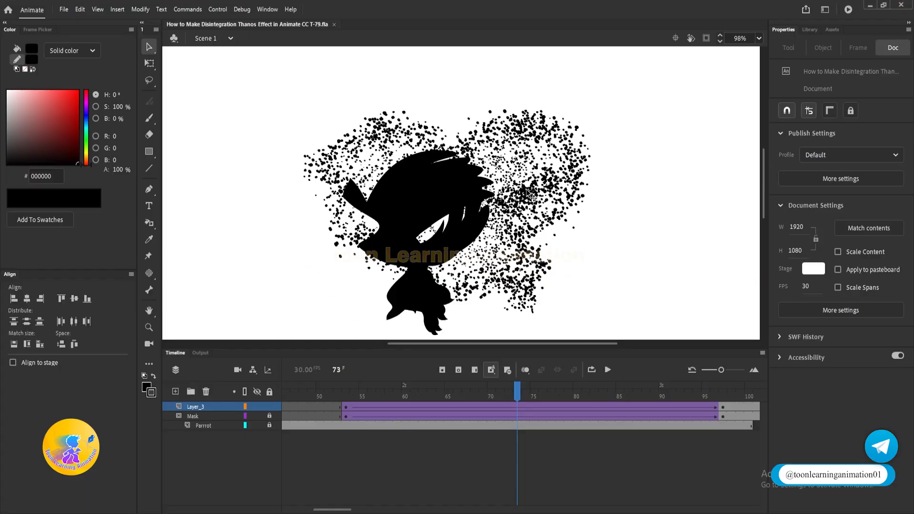
- Open the DE symbol and insert keyframes at frame 90 on all four Disintegration Effect layers
double_click(532, 209)
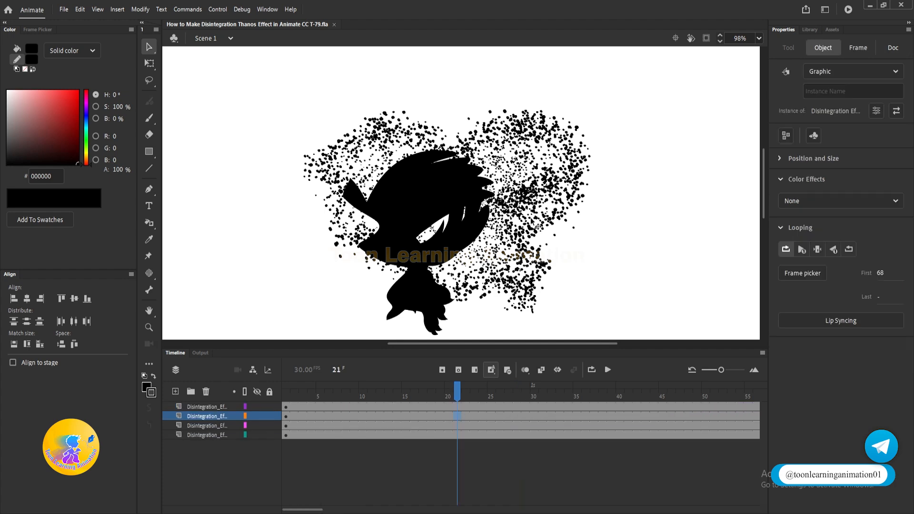
click(285, 397)
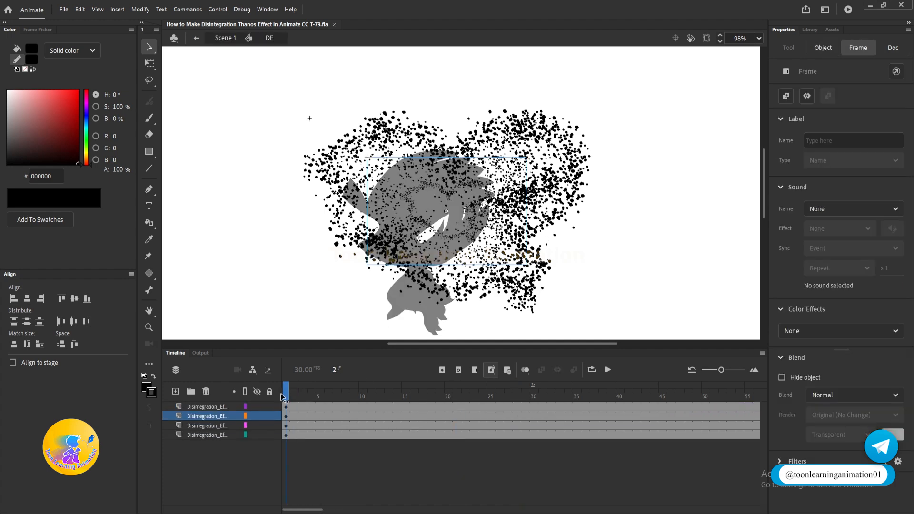
drag(281, 397, 392, 397)
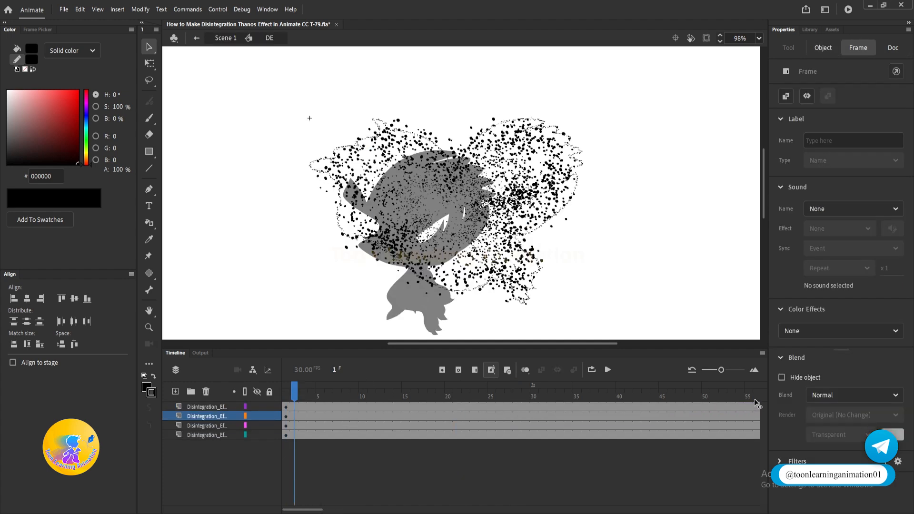
drag(755, 402, 499, 460)
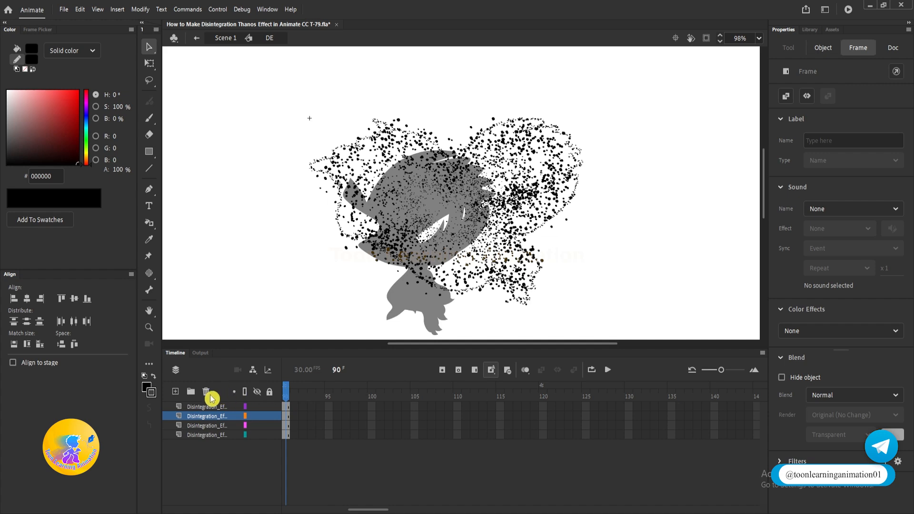
drag(210, 394, 316, 392)
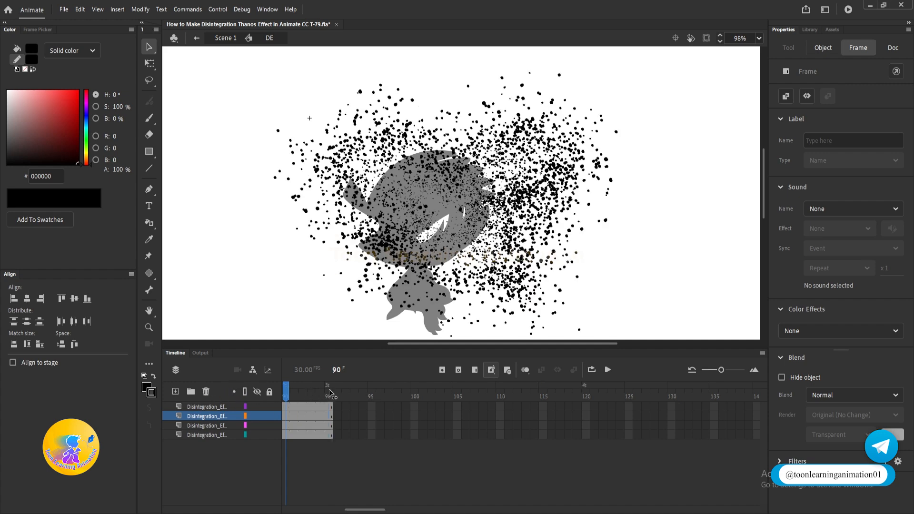
click(331, 394)
click(371, 438)
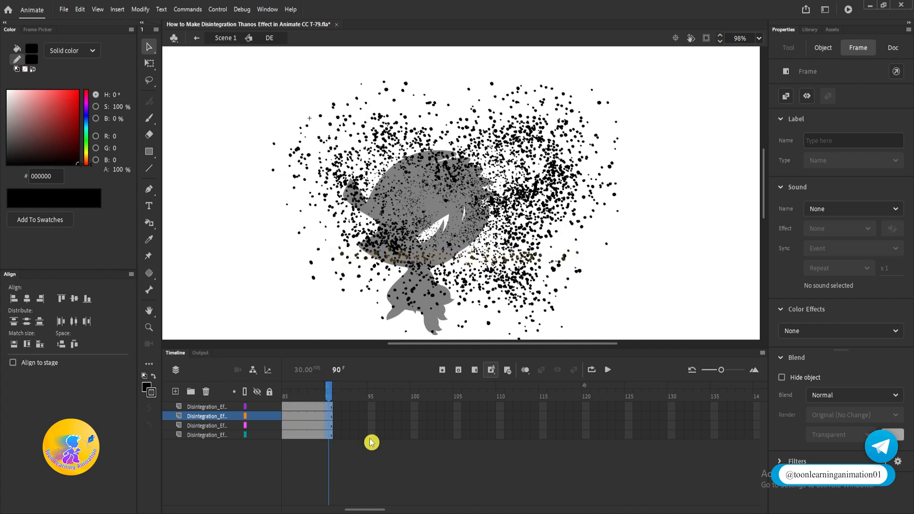
click(700, 227)
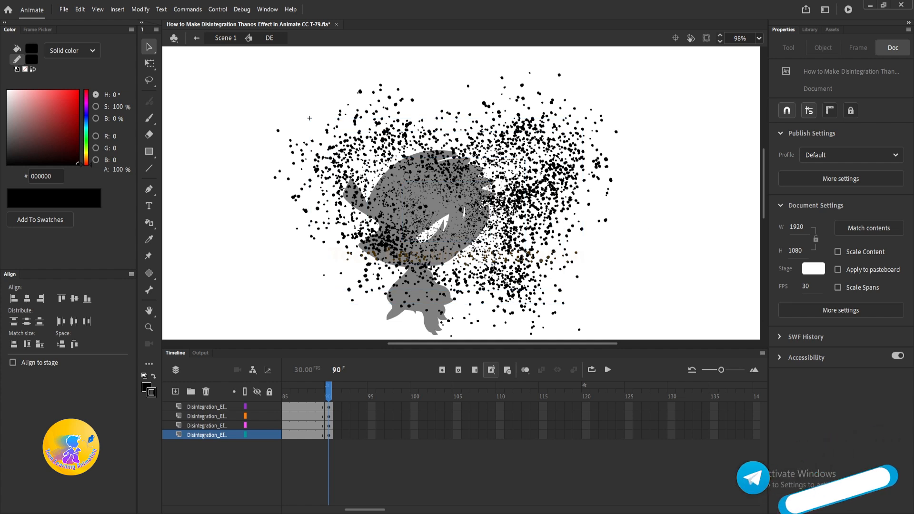
- At frame 90, shift the particle instances by different amounts up and to the right, locking the first and third layers while working
click(579, 190)
drag(599, 155, 599, 155)
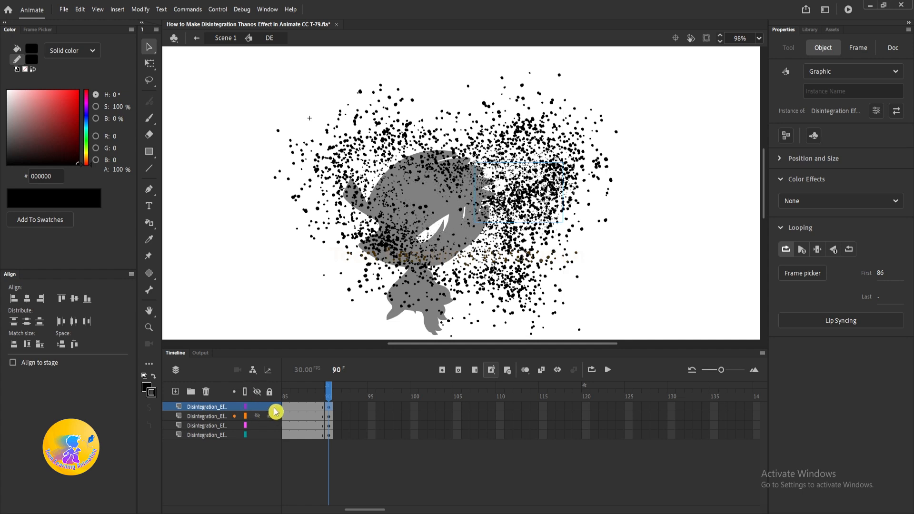
click(275, 407)
click(582, 177)
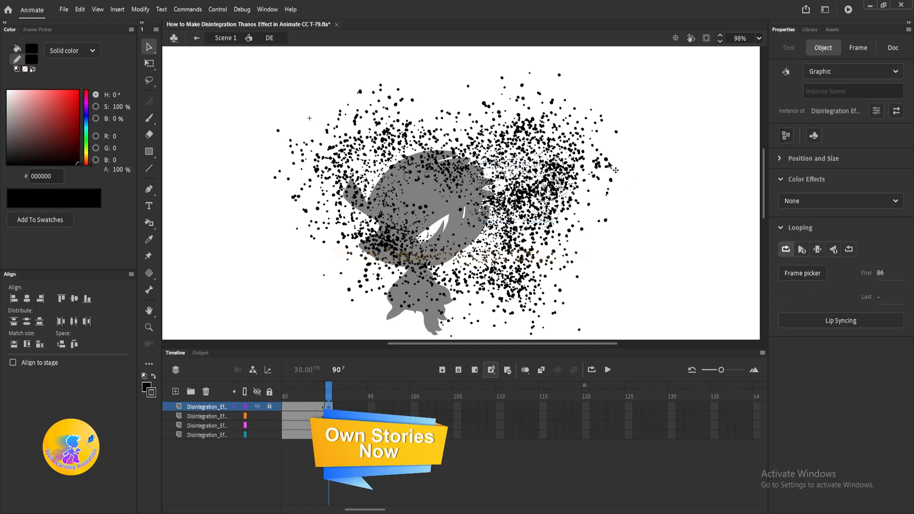
click(635, 156)
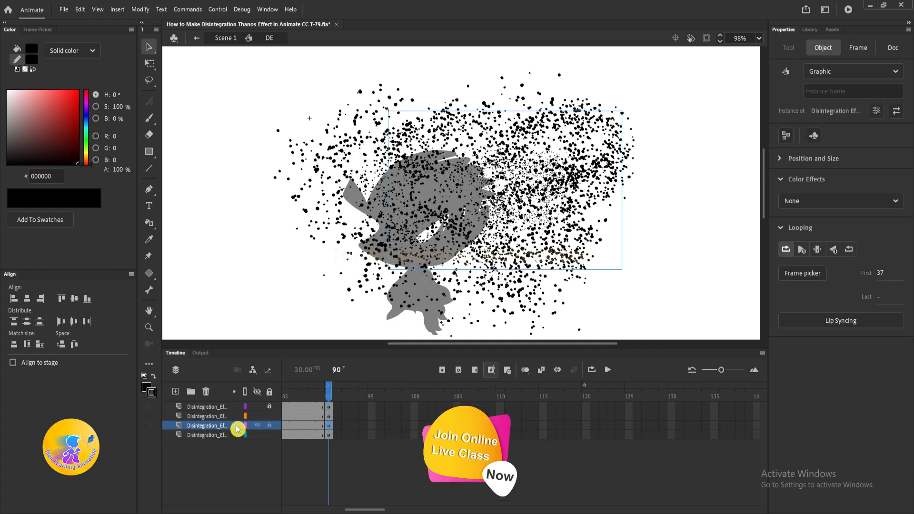
click(269, 426)
click(510, 238)
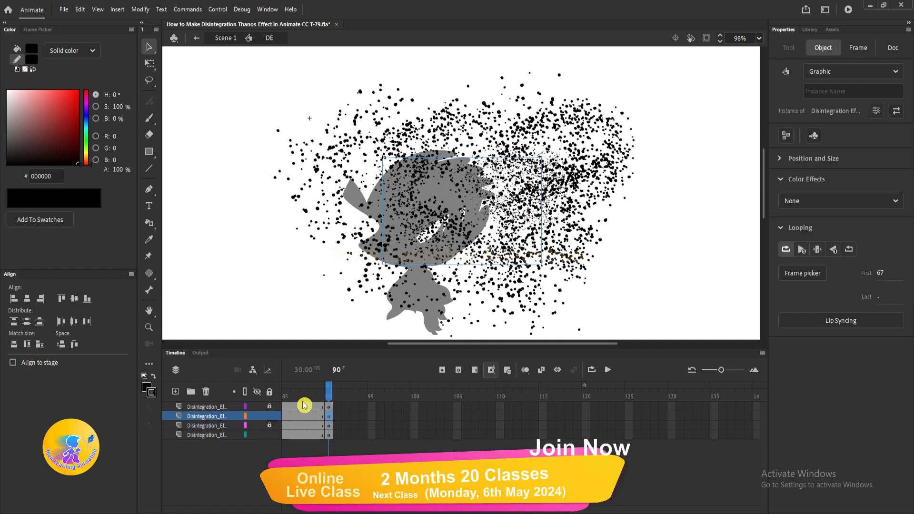
- Create classic tweens across all four Disintegration Effect layers leading up to the frame 90 keyframes
drag(294, 406, 312, 435)
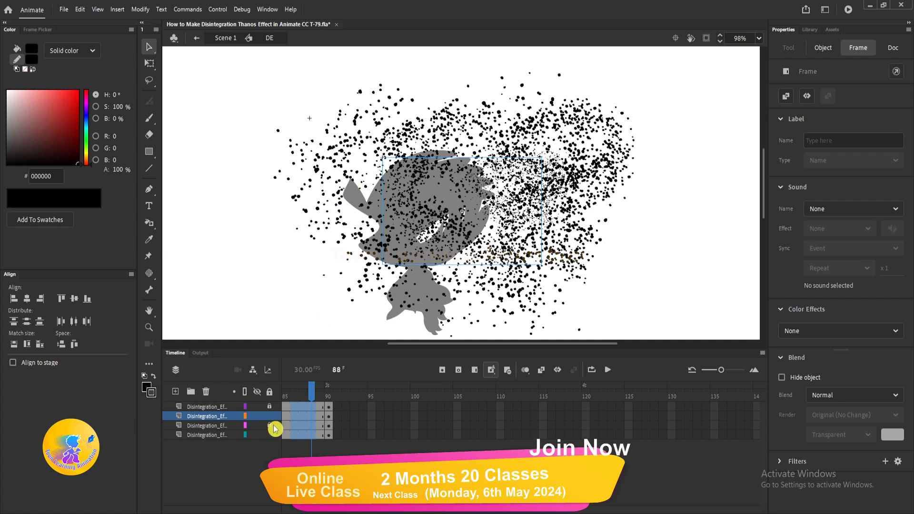
click(270, 425)
right_click(297, 414)
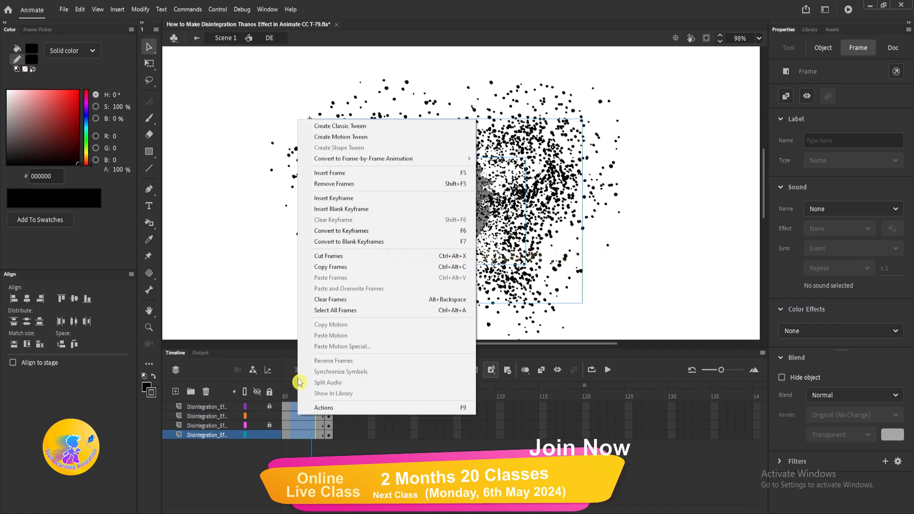
click(337, 126)
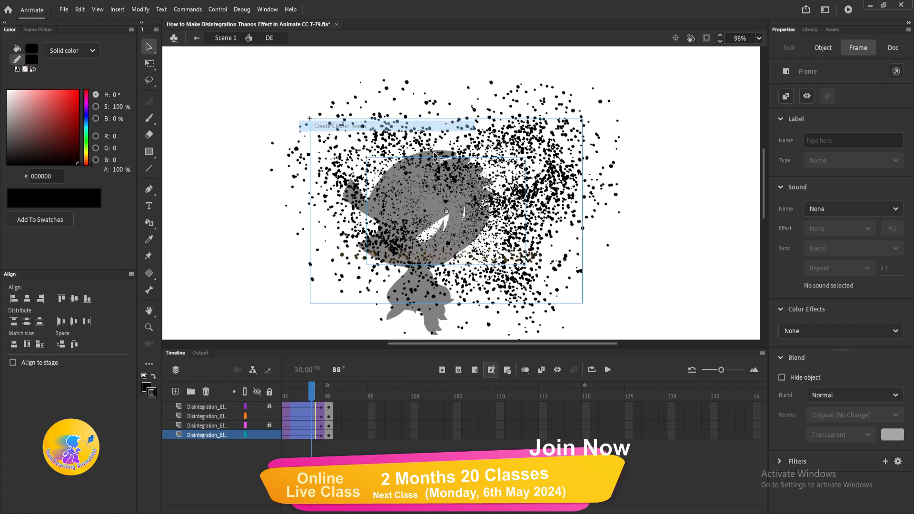
- In Scene 1, keyframe Layer_3 at frame 137 with the particles moved past the stage's upper-right corner, and create a classic tween
click(684, 208)
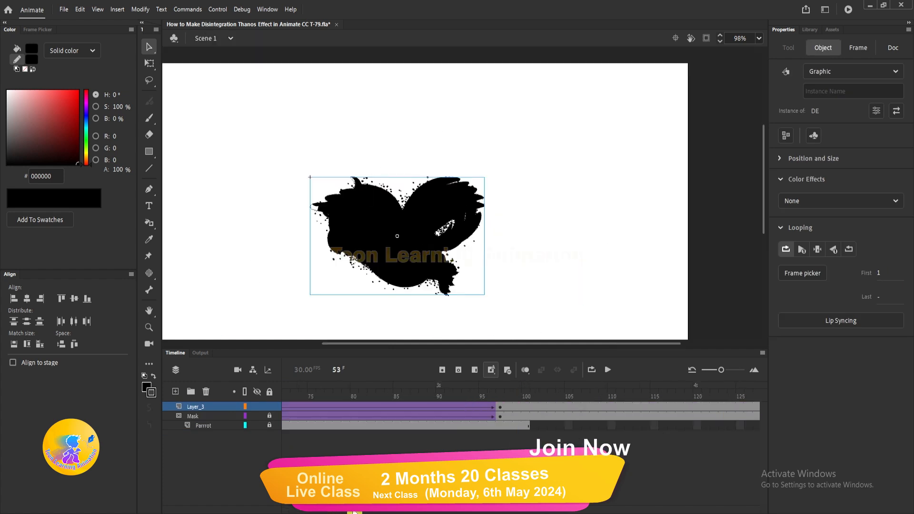
scroll(382, 402, right, 5)
click(380, 399)
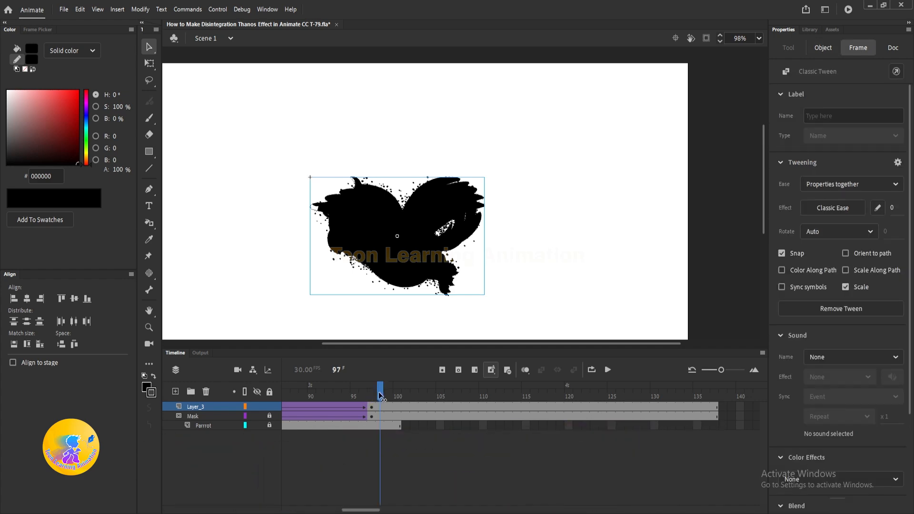
drag(394, 395, 717, 395)
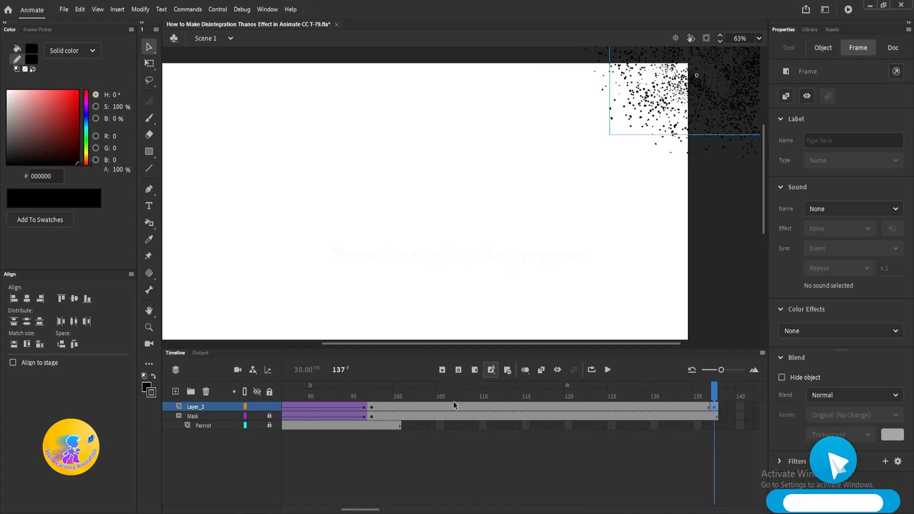
right_click(455, 404)
click(510, 114)
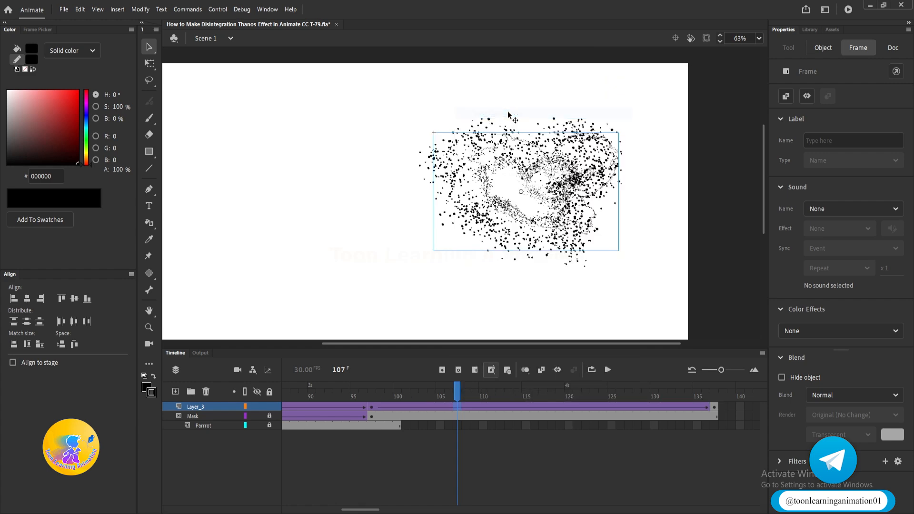
- Scrub Scene 1 between frames 90 and 112 to check the drifting particles, test the movie, and close the preview
click(352, 394)
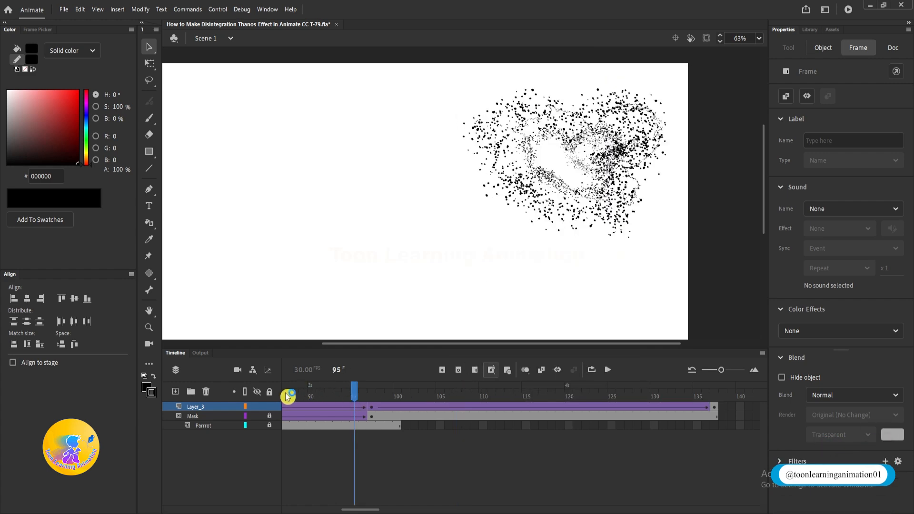
click(313, 393)
click(363, 394)
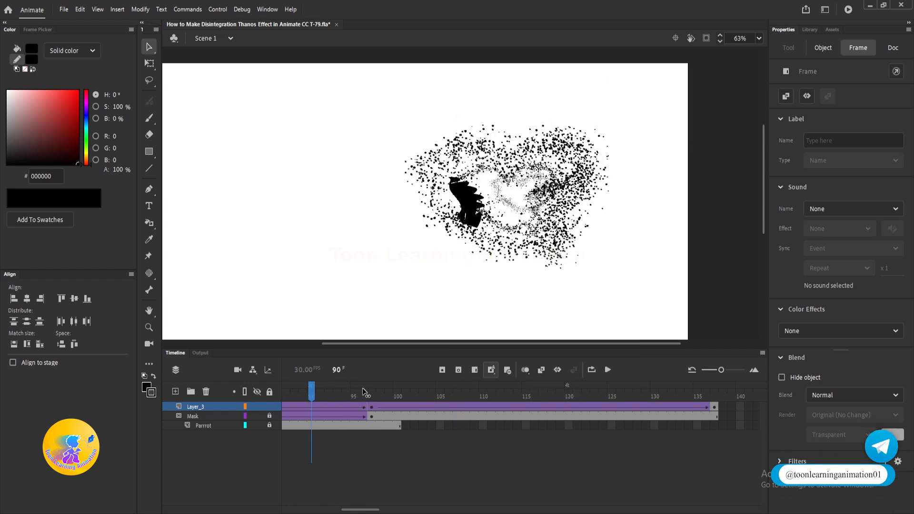
click(370, 393)
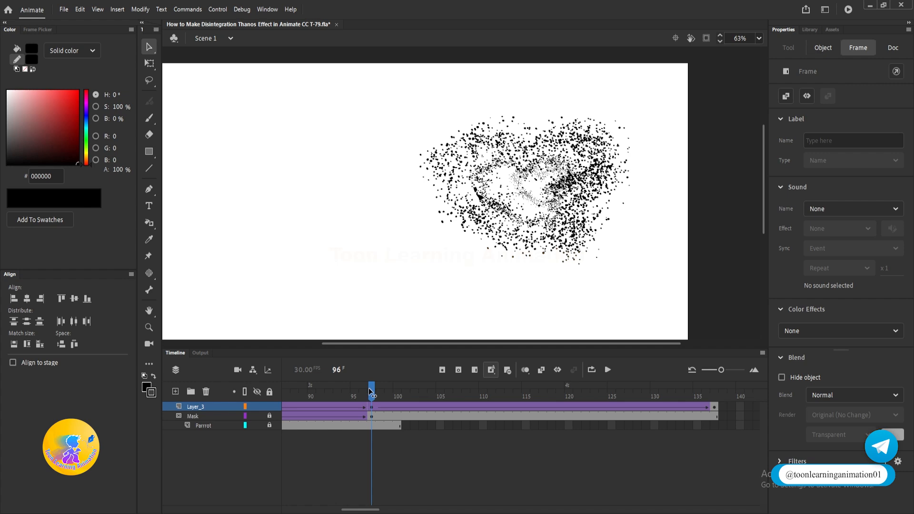
click(396, 394)
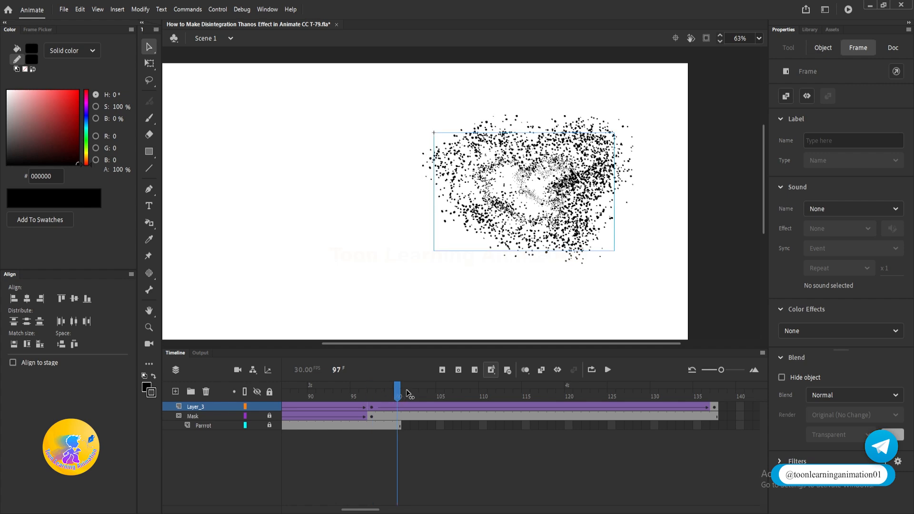
click(450, 385)
click(500, 382)
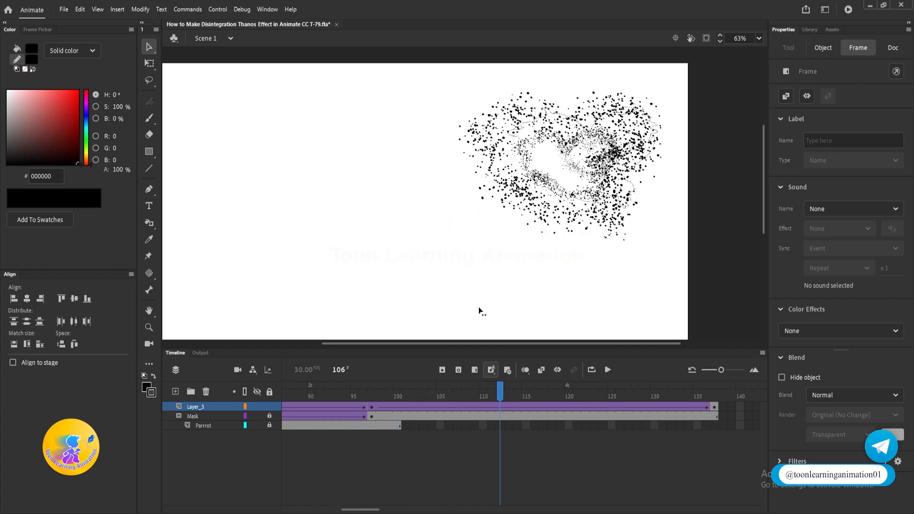
key(ctrl+Return)
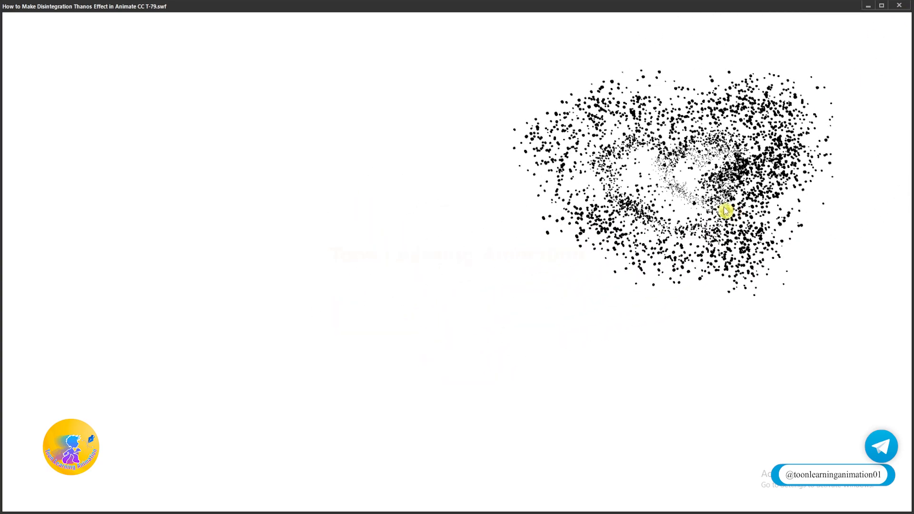
click(904, 8)
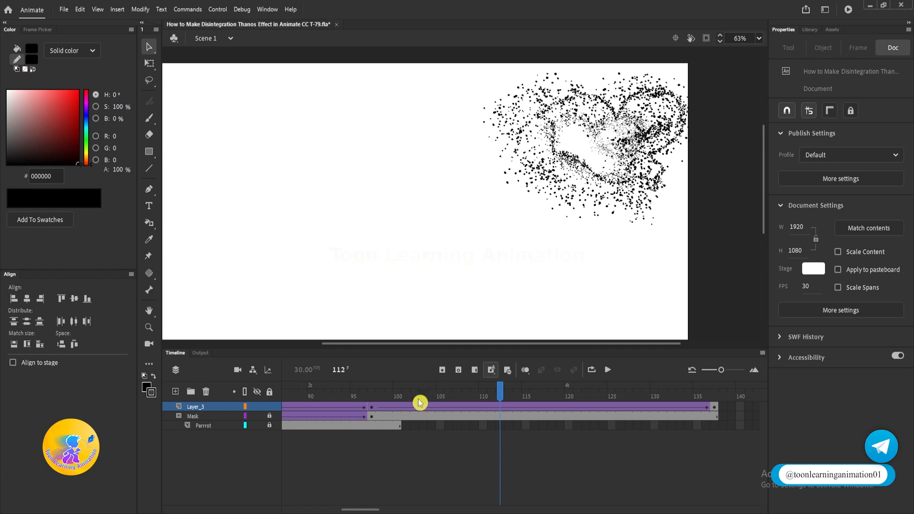
- At frame 45, set the parrot instance's looping to Play Graphic in Loop and lock its layer again
drag(365, 511, 332, 513)
click(339, 395)
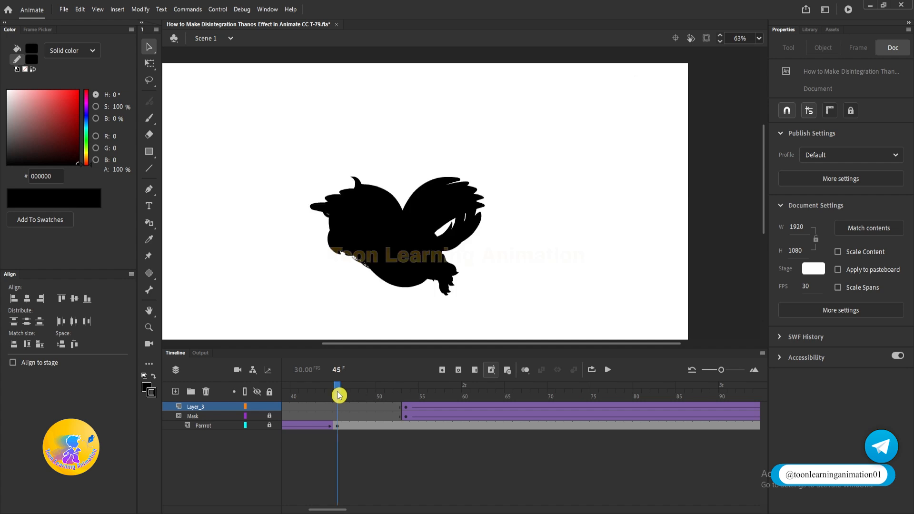
click(410, 242)
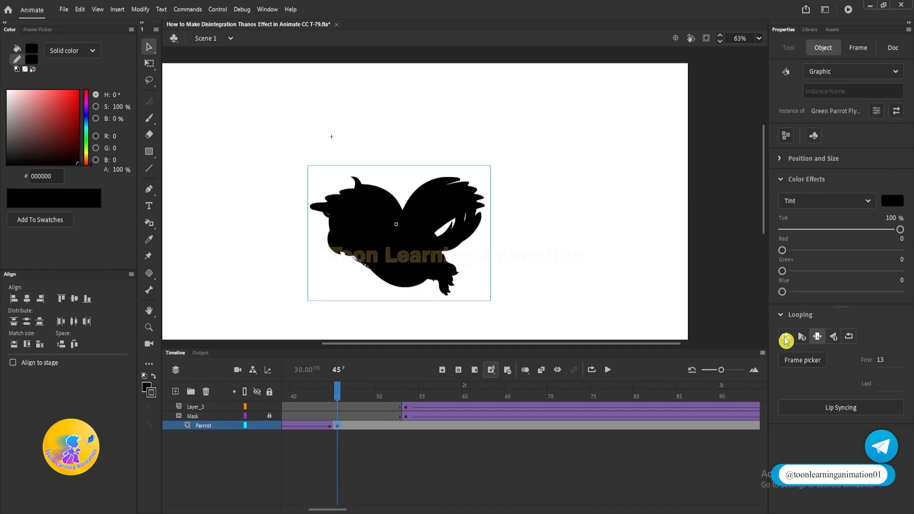
click(271, 430)
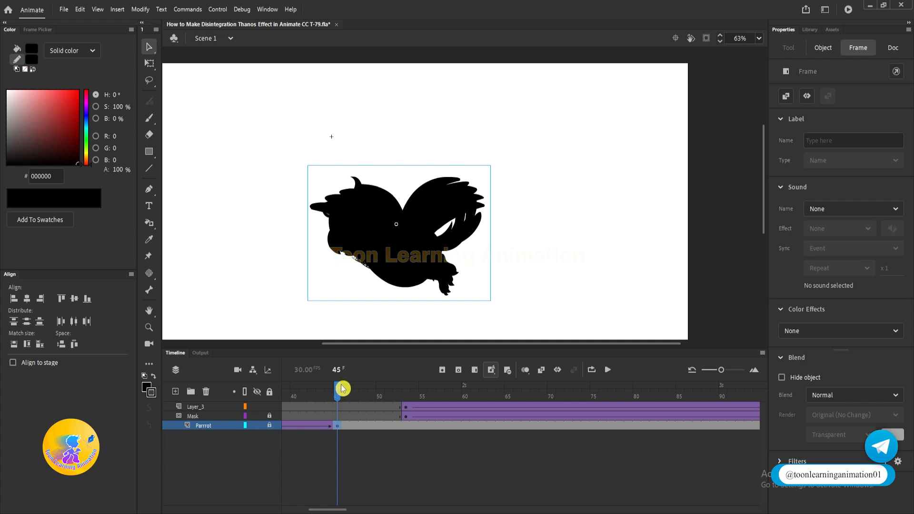
- Insert a keyframe at frame 65 on the parrot layer, set the instance to play a single frame, and relock the layer
drag(342, 389, 406, 400)
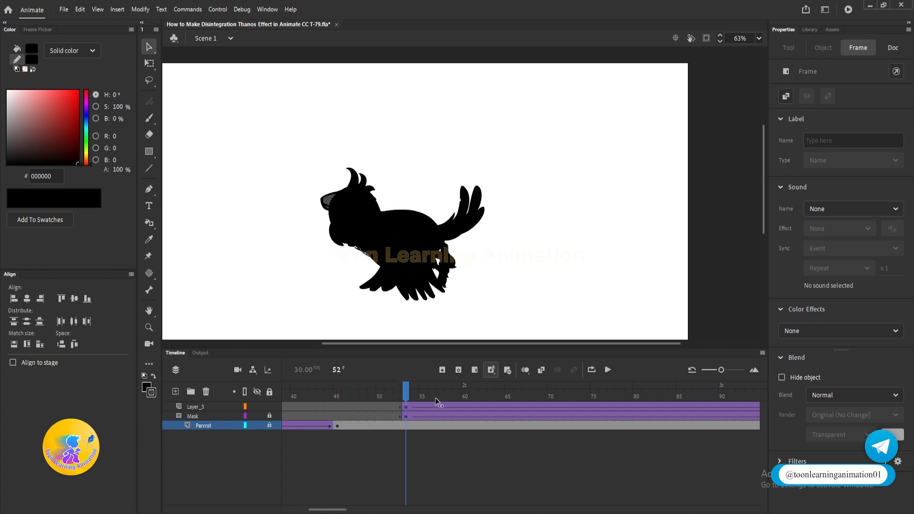
drag(465, 400, 571, 388)
drag(468, 390, 454, 392)
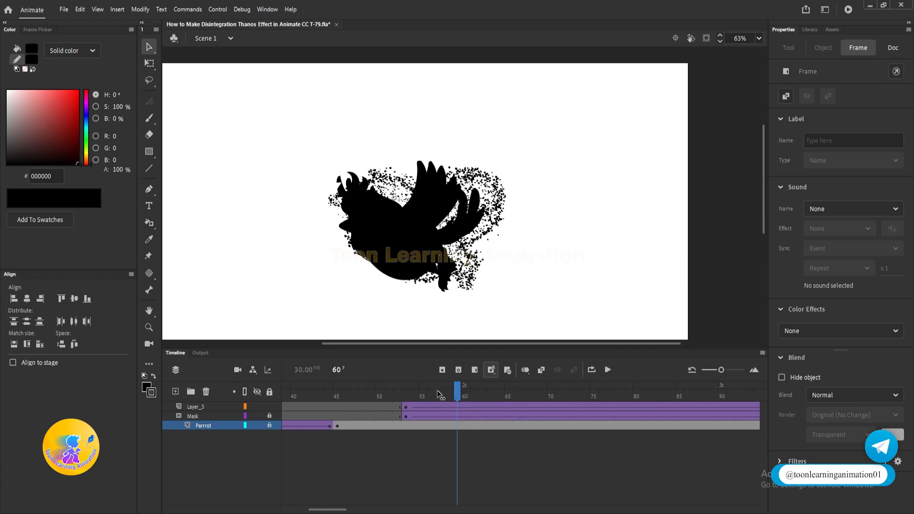
click(438, 391)
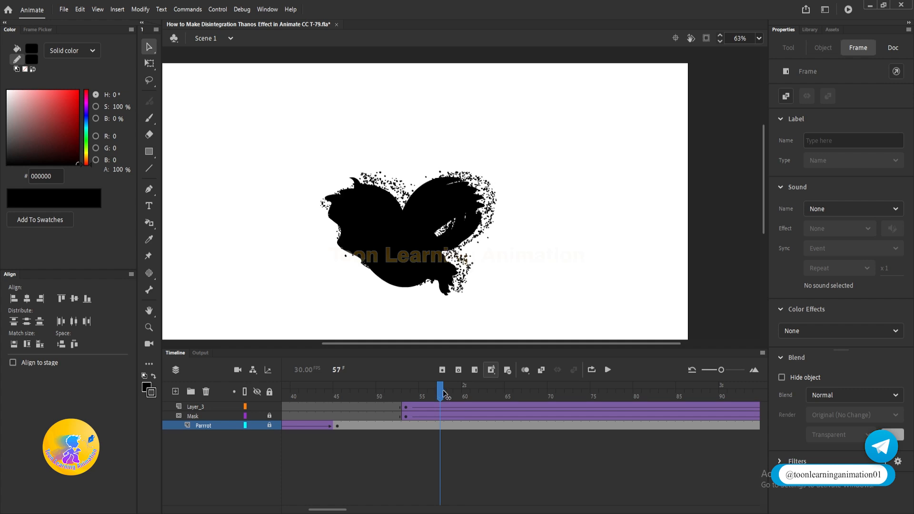
drag(439, 394, 509, 396)
click(519, 427)
click(509, 426)
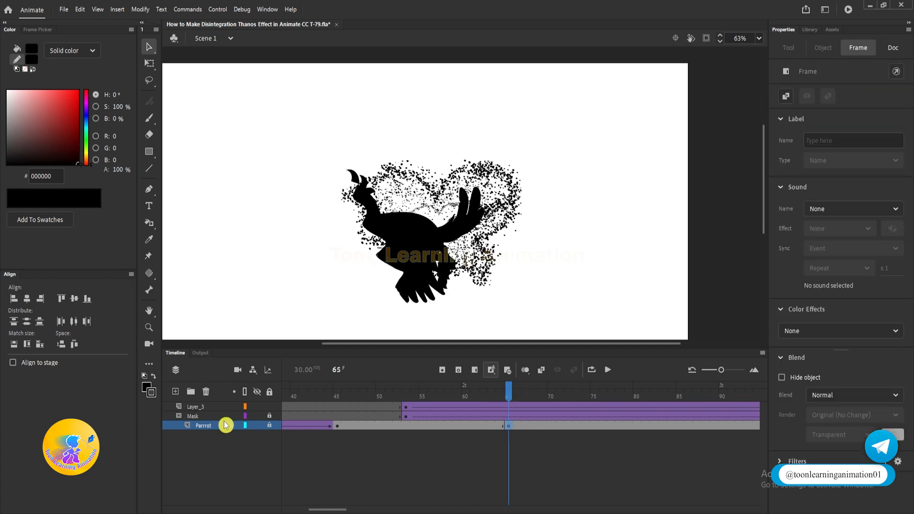
click(270, 426)
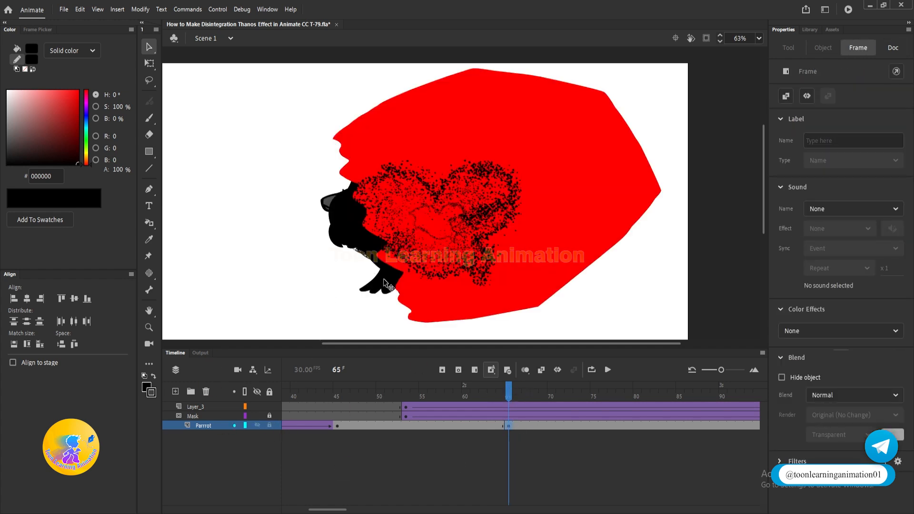
click(387, 285)
click(818, 337)
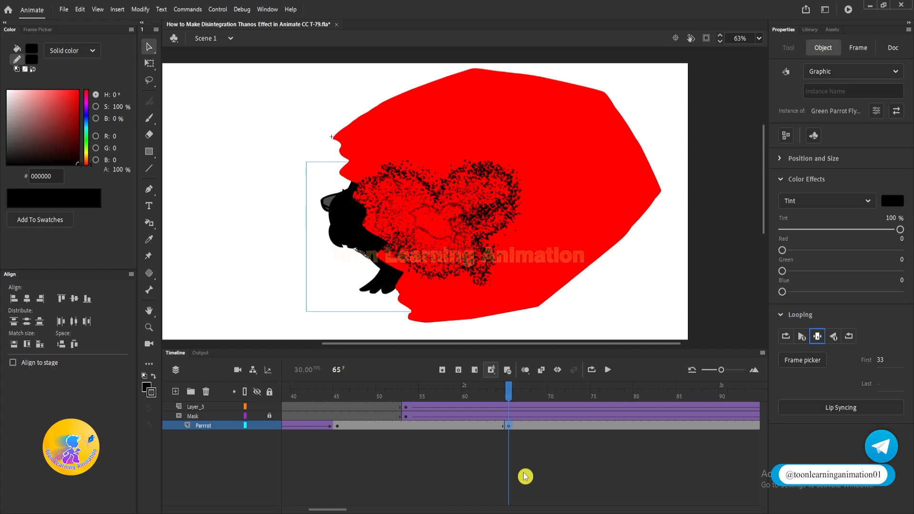
click(278, 426)
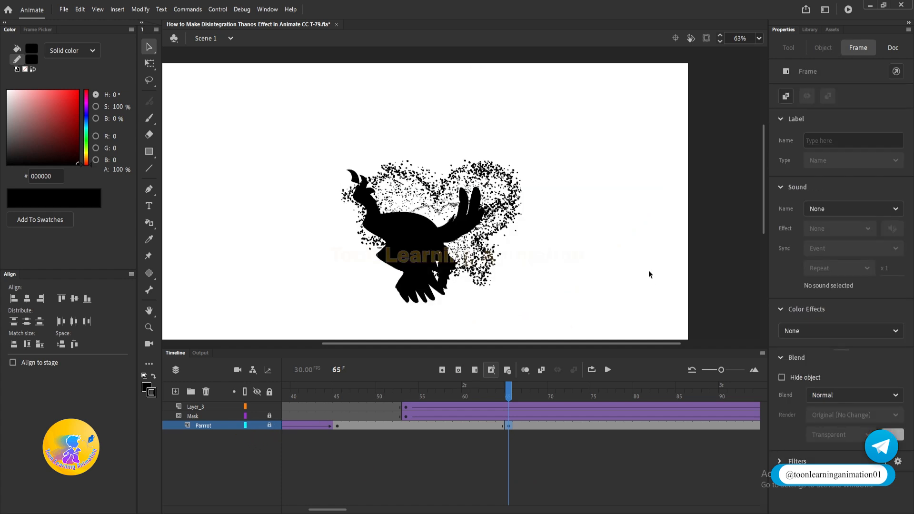
- Unlock the Mask layer, open the Mask Effect symbol, and outline its red shape with a solid black Ink Bottle stroke of size 1
click(271, 417)
double_click(537, 281)
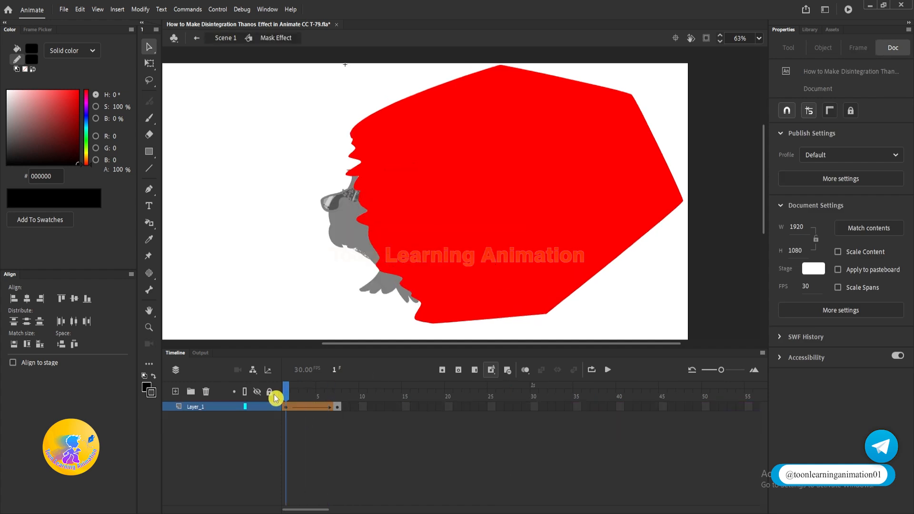
click(145, 228)
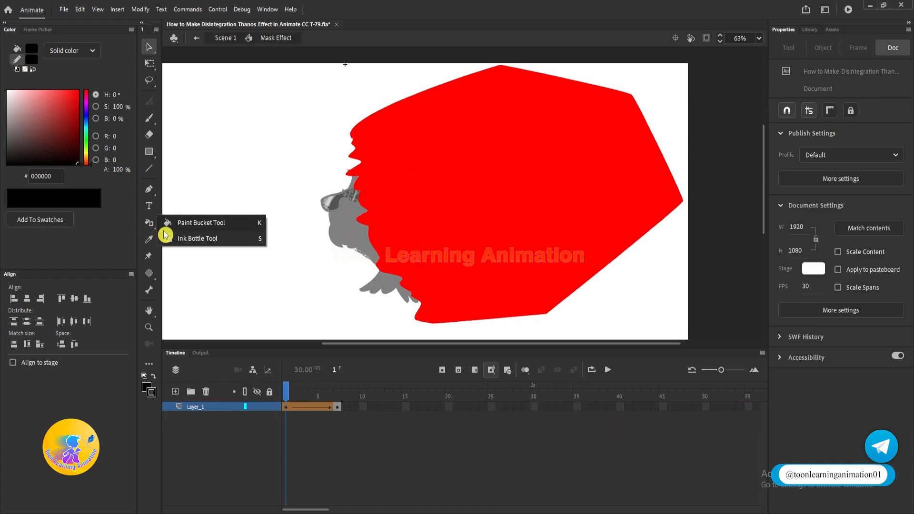
click(200, 238)
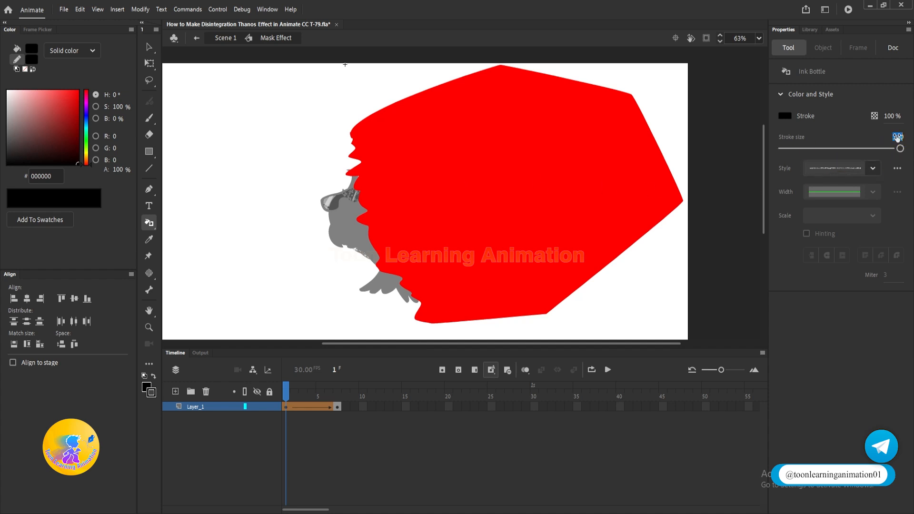
text(1)
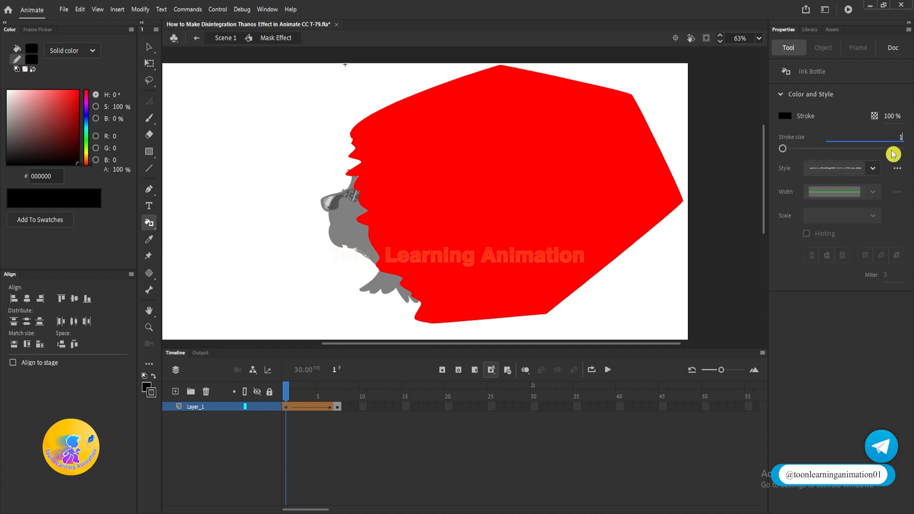
click(849, 167)
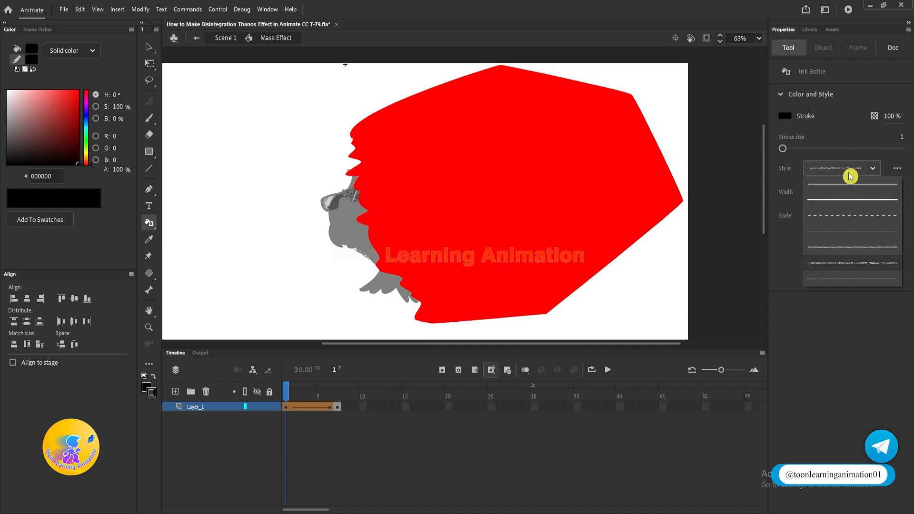
click(847, 202)
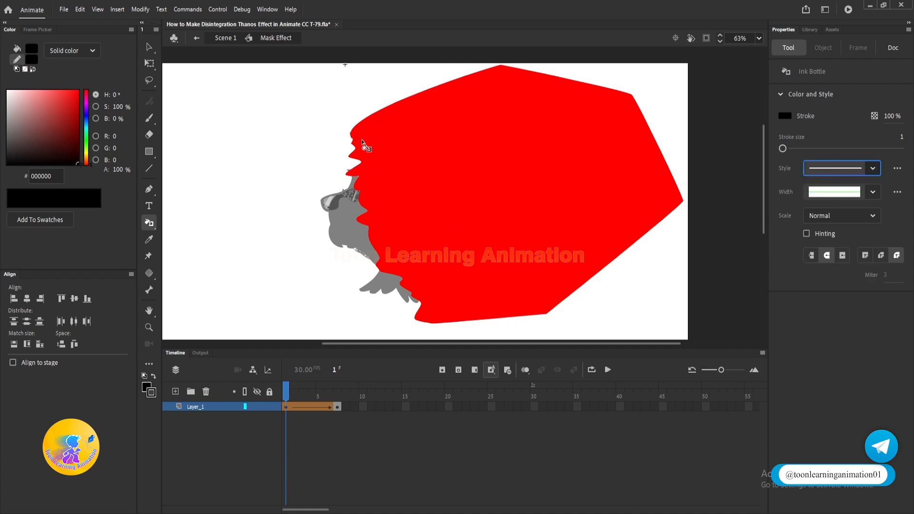
click(362, 141)
click(149, 47)
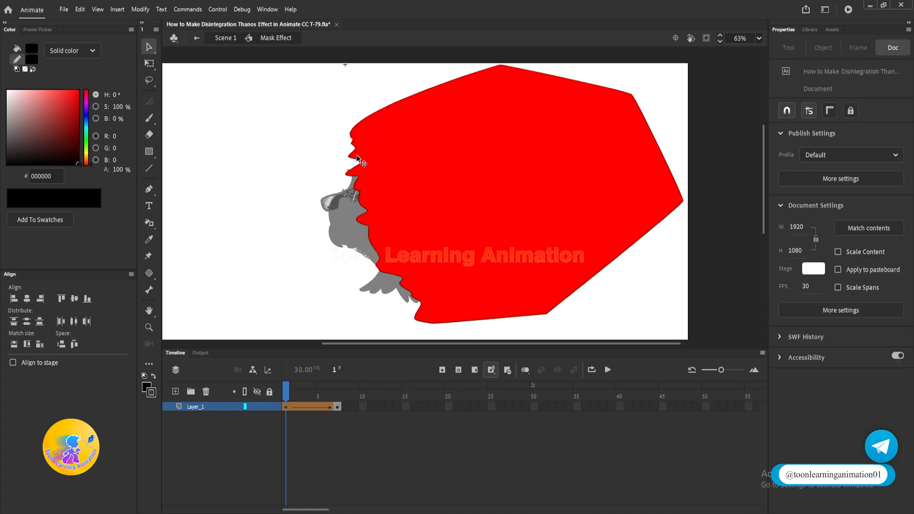
- Remove the red fill from the mask shape in frame 1, keeping only its black outline
click(533, 149)
drag(533, 149, 174, 117)
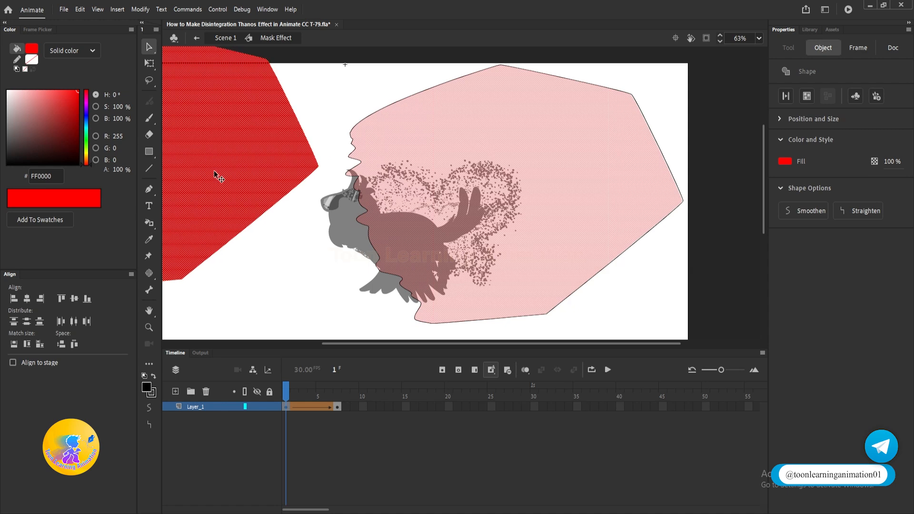
drag(322, 163, 322, 162)
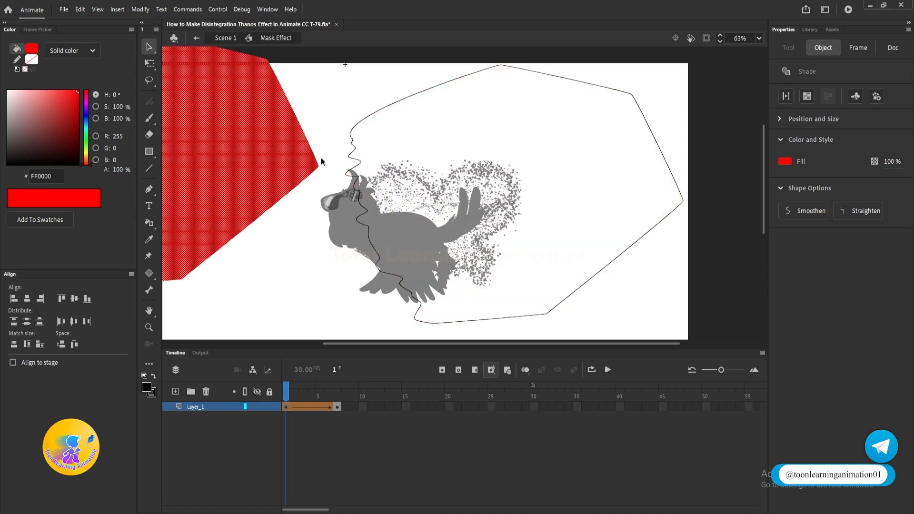
key(Delete)
- Delete the outline's jagged edge across the parrot and its lower segment, and bend the lower-right line into a curve ending below the parrot
click(355, 152)
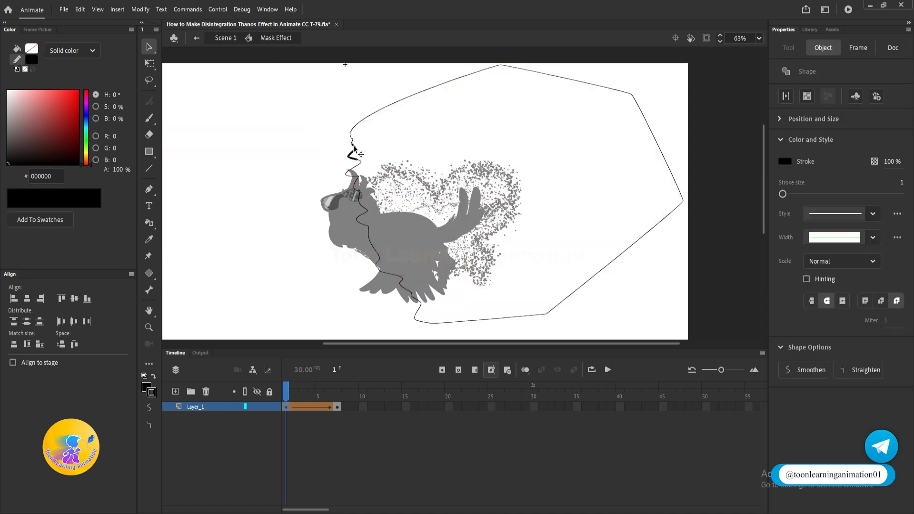
key(Delete)
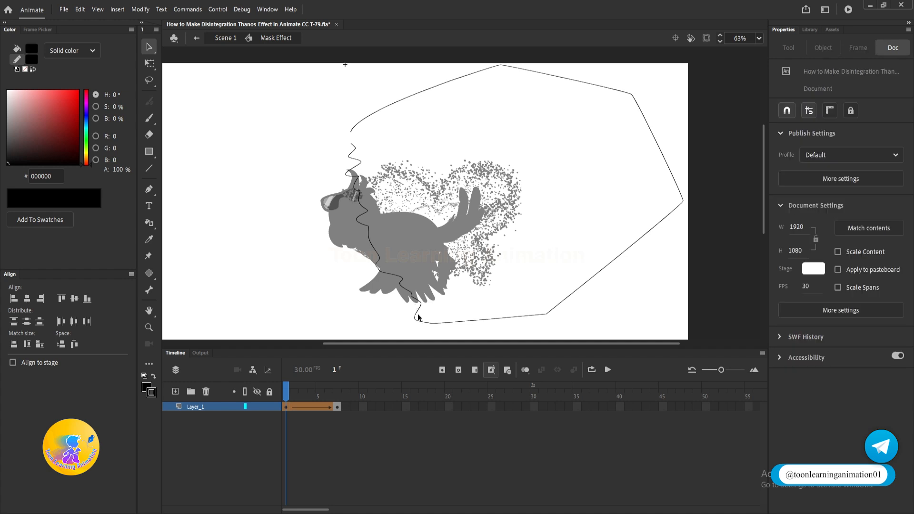
click(419, 317)
key(Delete)
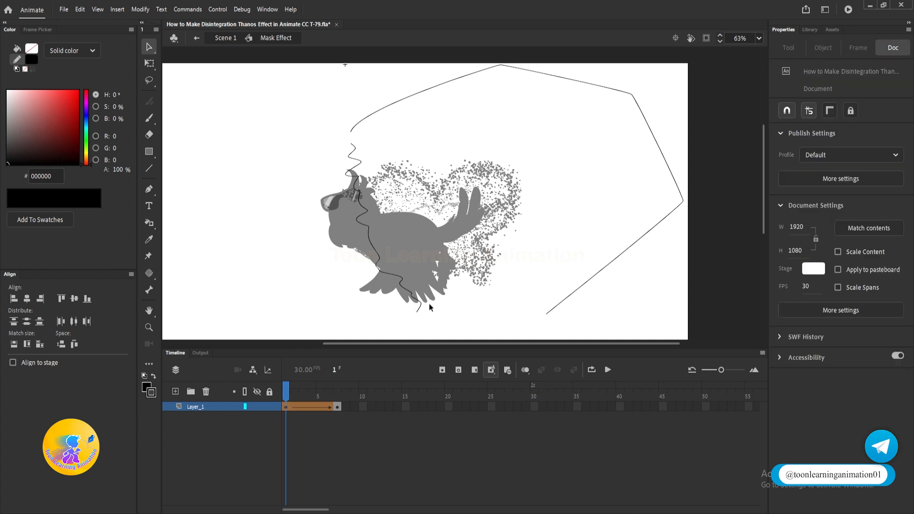
click(420, 308)
key(Delete)
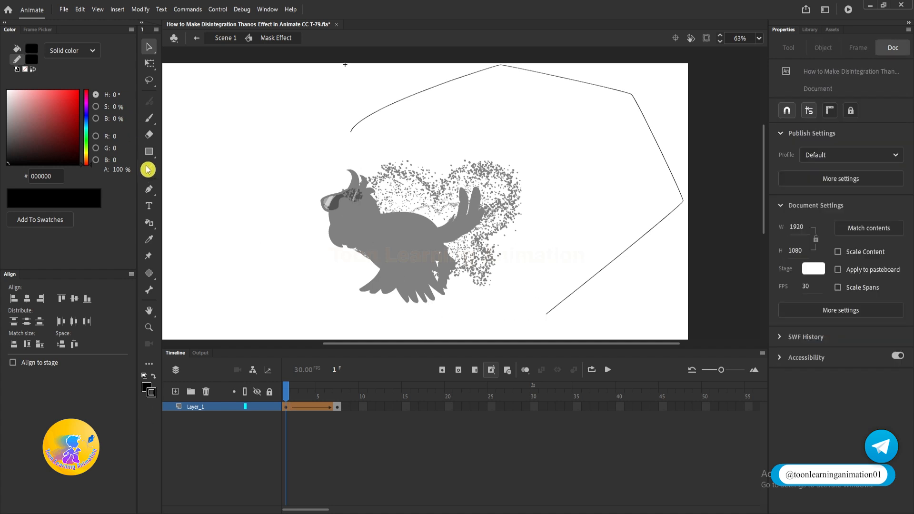
mouse_move(547, 313)
mouse_down()
mouse_move(413, 333)
mouse_move(467, 341)
mouse_up()
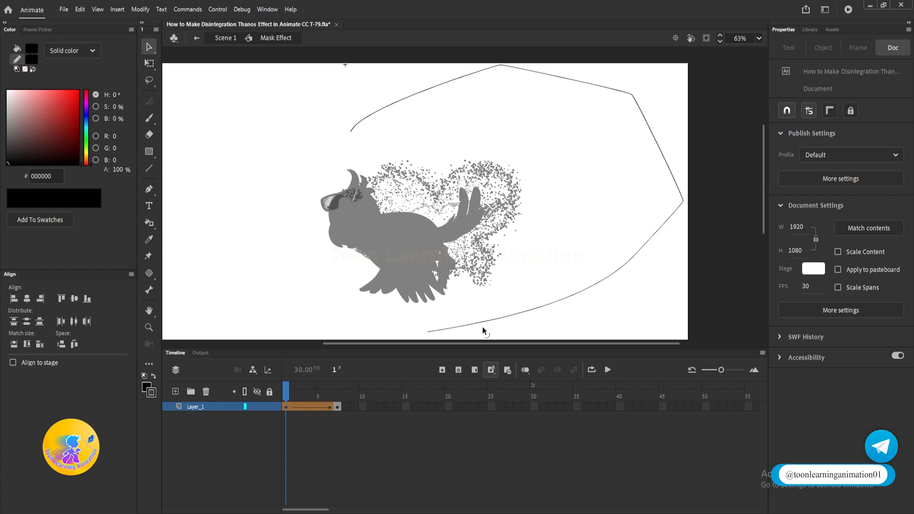
- Clear the old mask keyframe at frame 7 and remove the shape tween from Layer_1
click(338, 410)
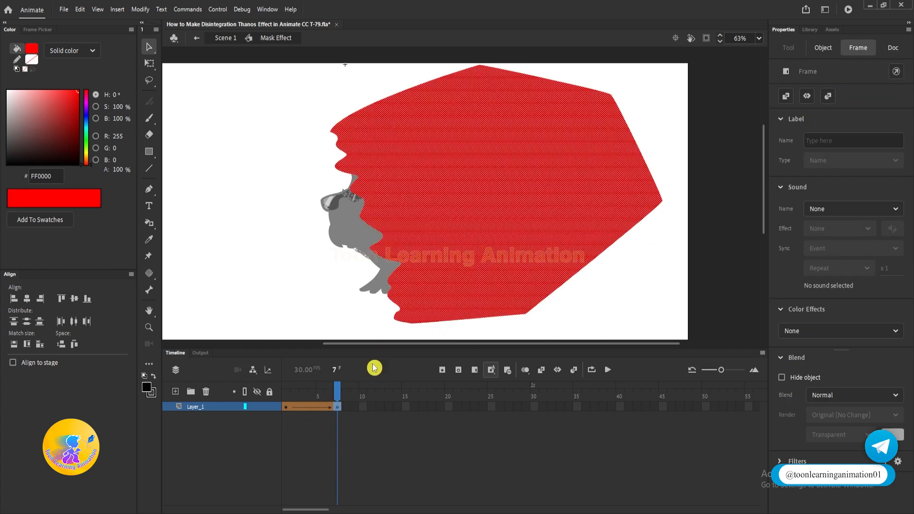
click(342, 417)
click(319, 406)
right_click(318, 406)
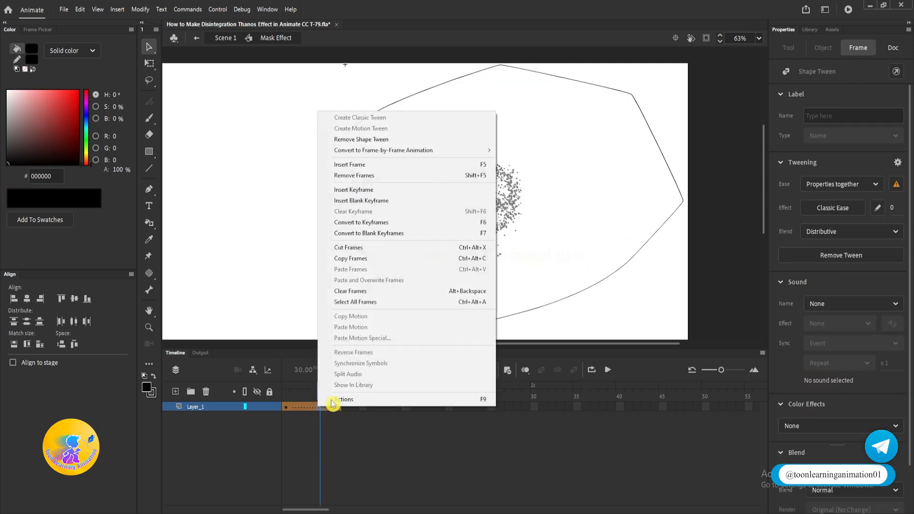
click(376, 139)
- In frame 1, draw a new finely jagged edge down across the parrot with the Pen tool, closing the mask outline
click(287, 396)
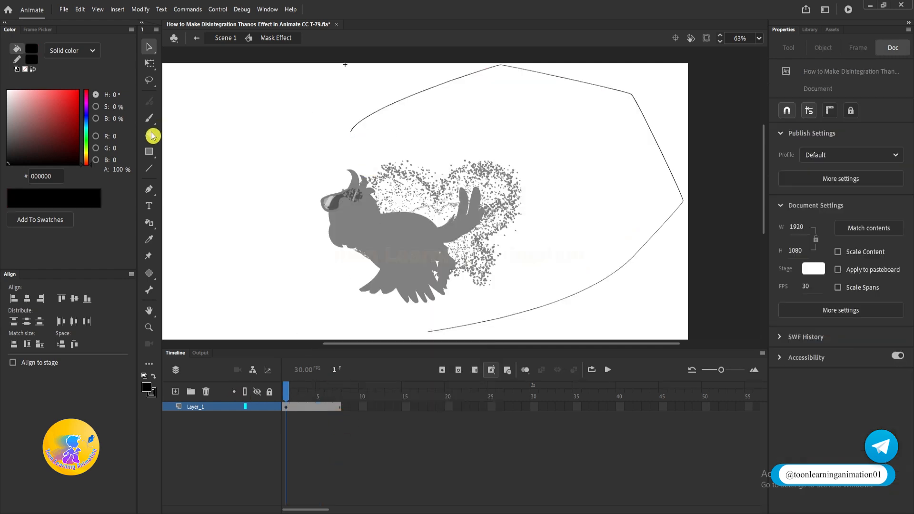
click(149, 189)
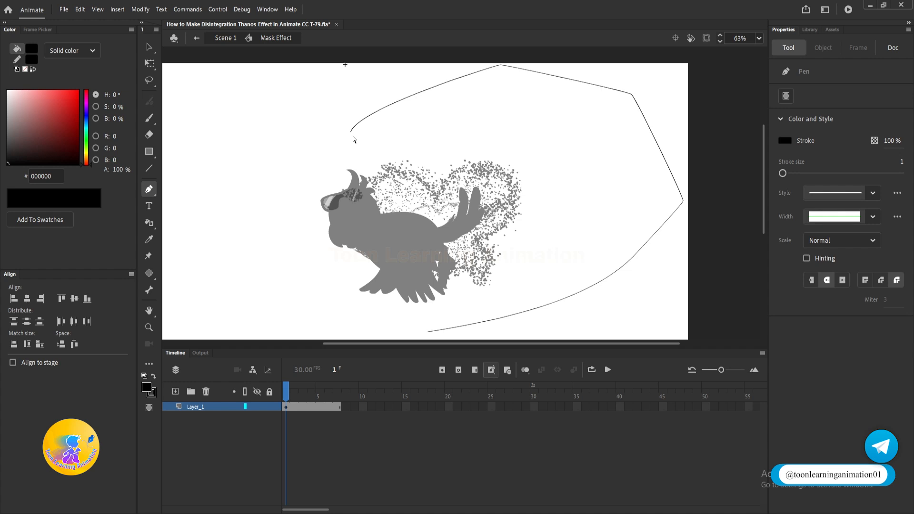
scroll(367, 160, up, 1)
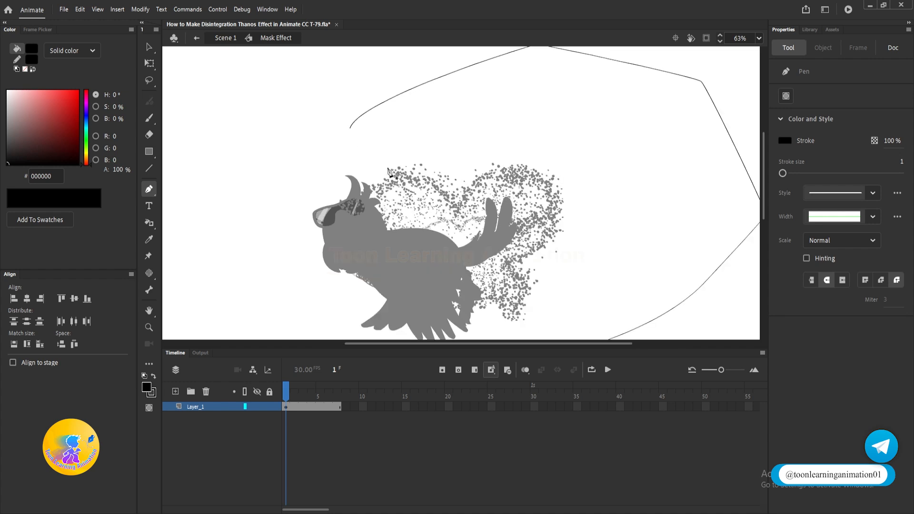
drag(353, 152, 373, 114)
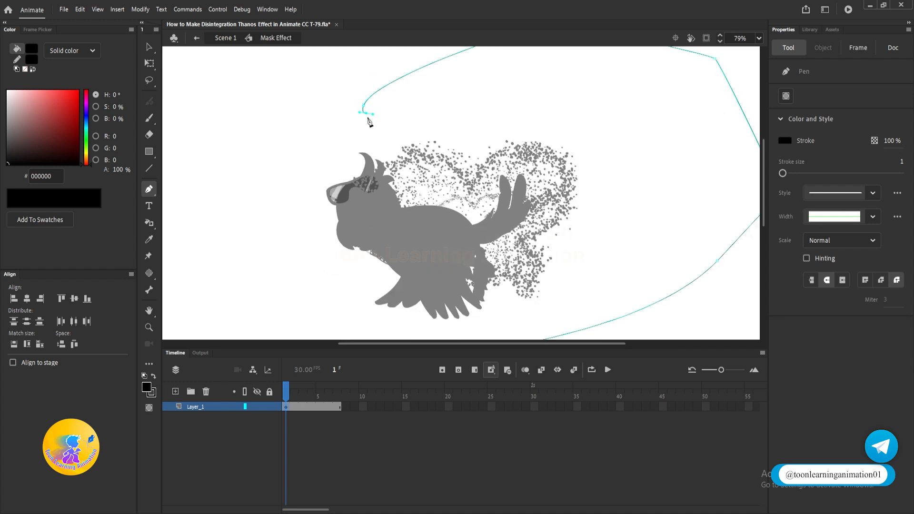
drag(400, 219, 401, 167)
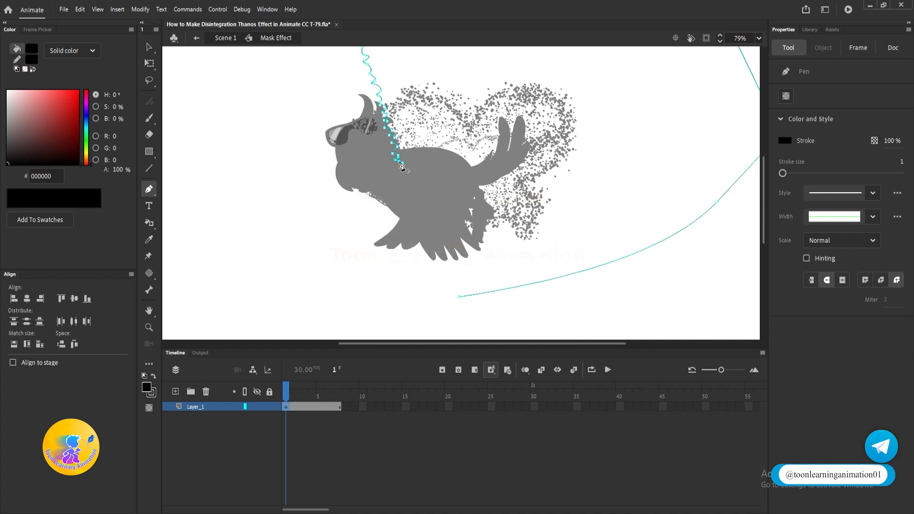
- Insert a keyframe at frame 7 and delete the jagged edge of the mask outline there
click(339, 407)
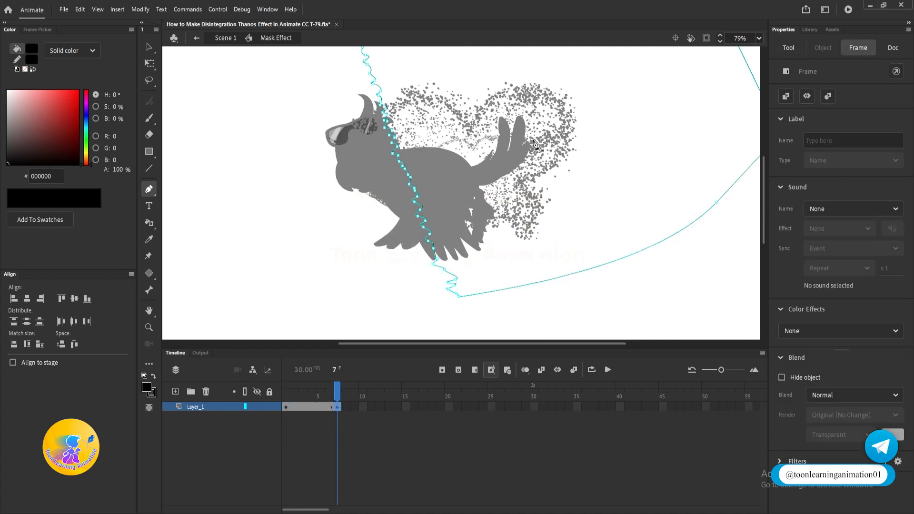
key(v)
click(532, 140)
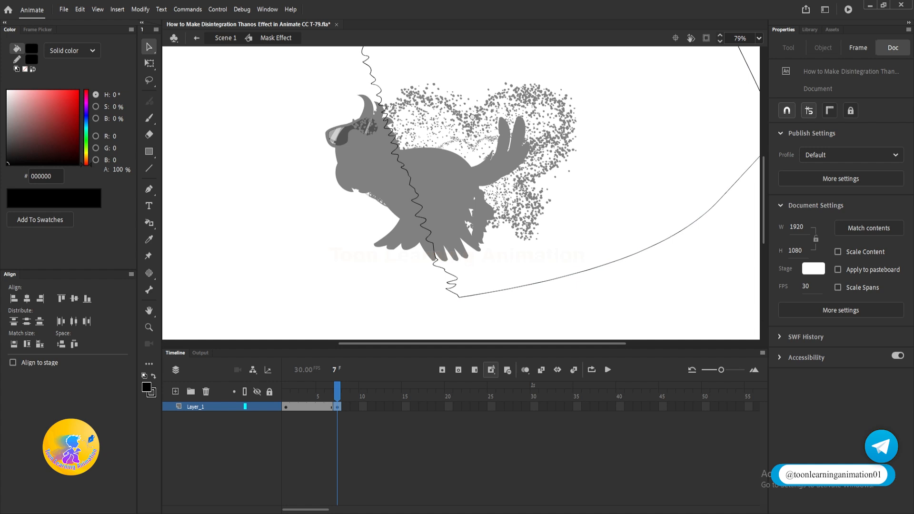
drag(487, 169, 527, 297)
click(407, 182)
key(Delete)
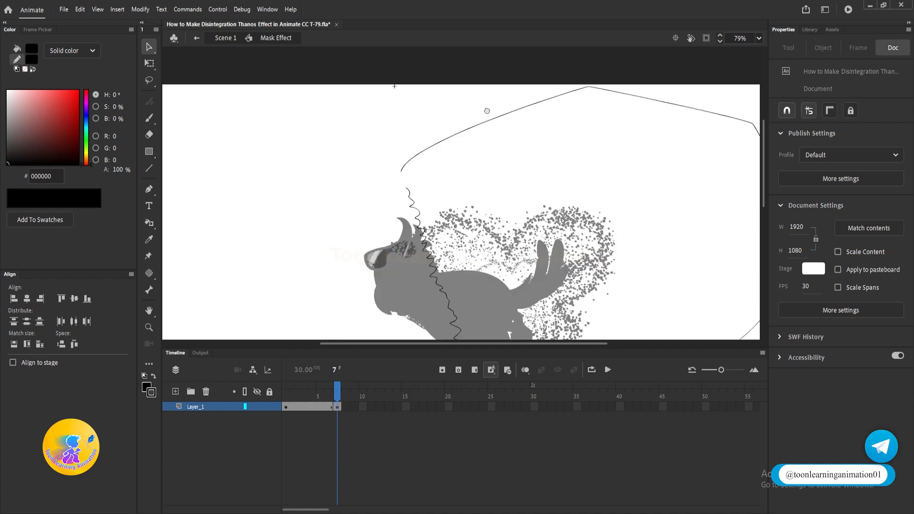
drag(486, 111, 470, 2)
click(478, 309)
key(Delete)
click(468, 271)
key(Delete)
- At frame 7, draw a different jagged edge across the parrot with the Pen tool to close the mask outline again
key(p)
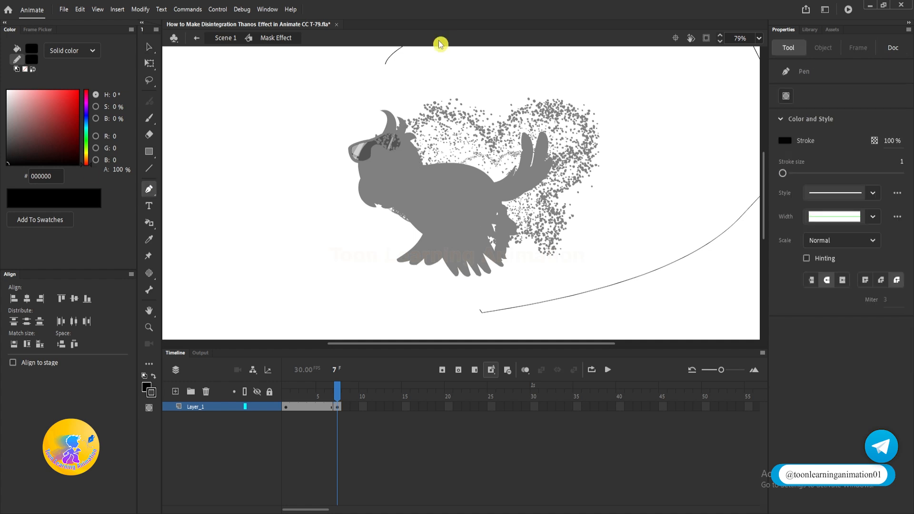
click(386, 65)
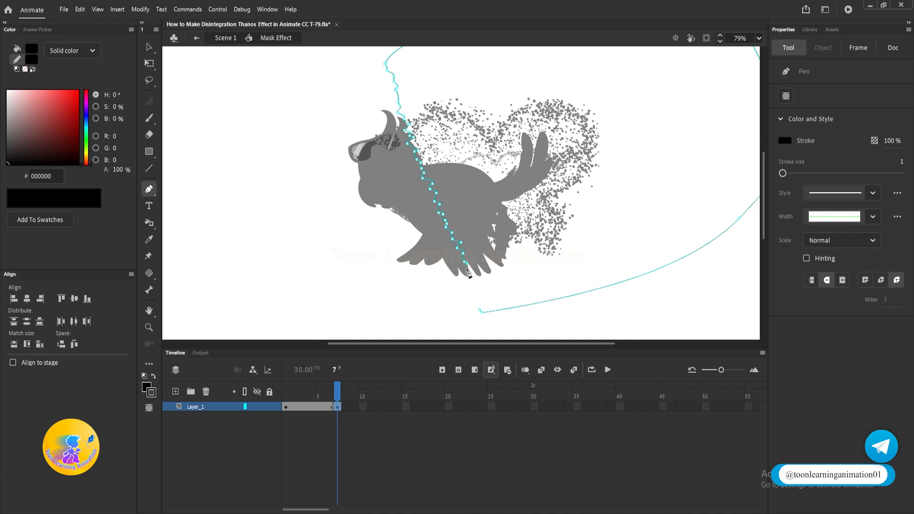
click(149, 51)
click(479, 316)
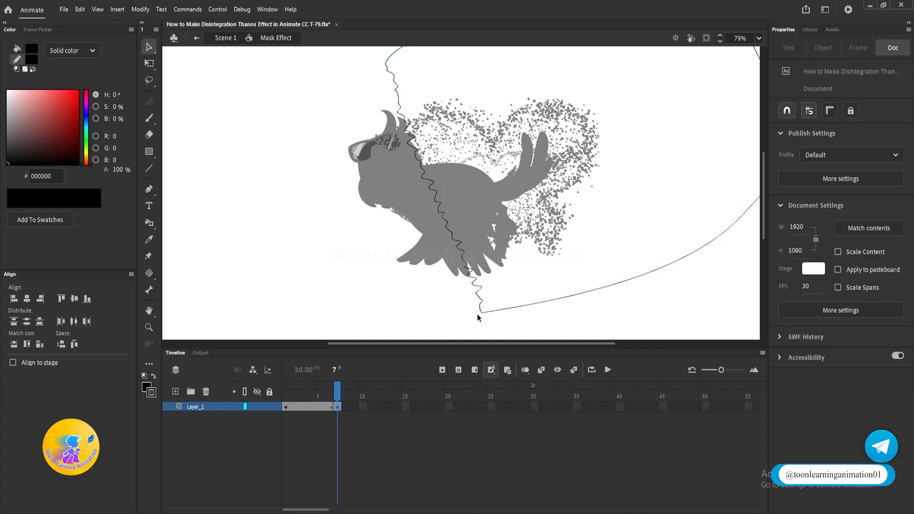
- Fill the closed mask outlines in frames 7 and 1 with solid red using the Paint Bucket tool
click(149, 222)
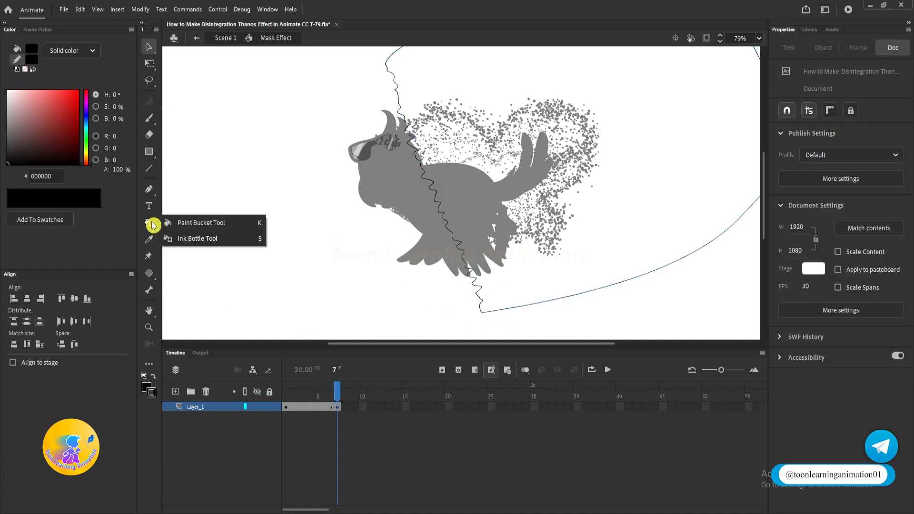
click(195, 223)
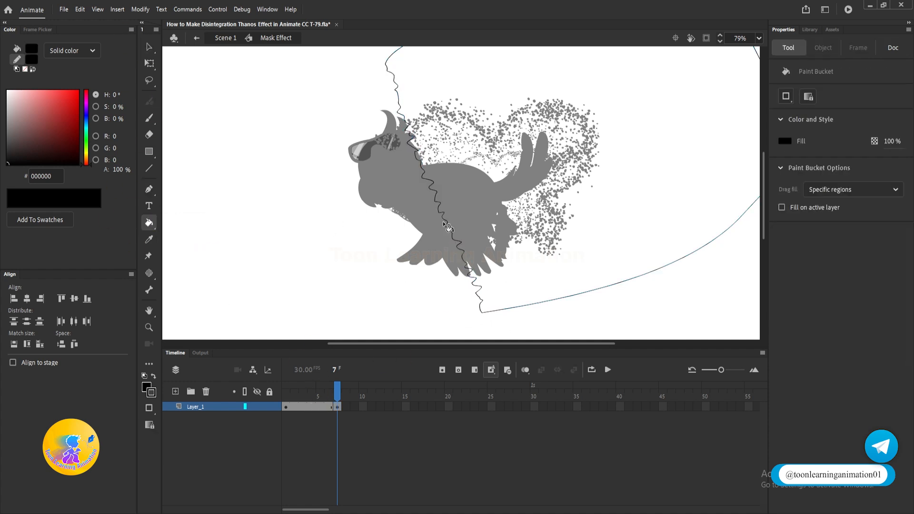
click(146, 387)
click(187, 319)
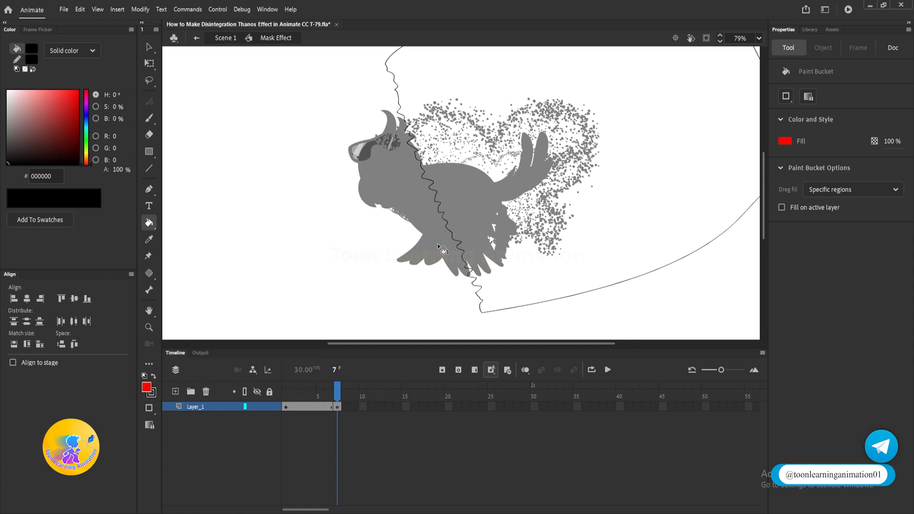
click(563, 156)
click(289, 398)
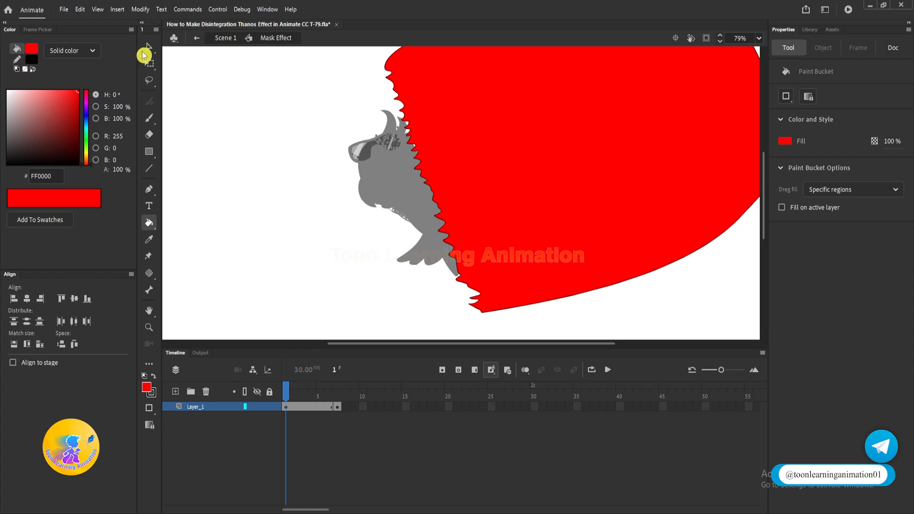
- Create a shape tween between frames 1 and 7 on Layer_1 and scrub back to check the moving edge
click(147, 50)
right_click(305, 406)
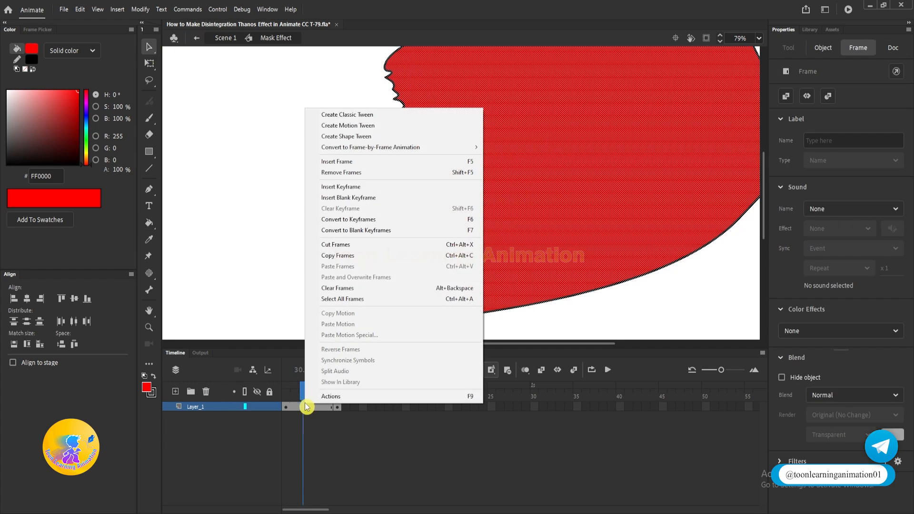
click(360, 137)
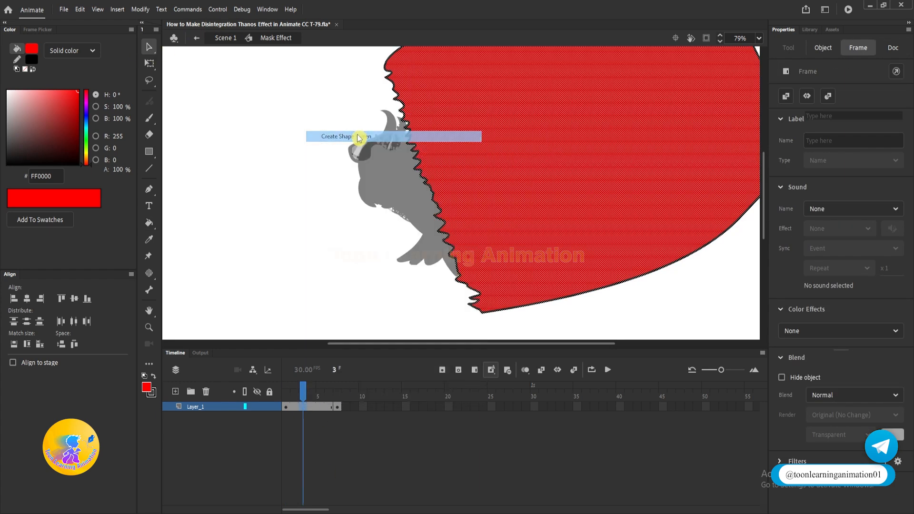
click(294, 402)
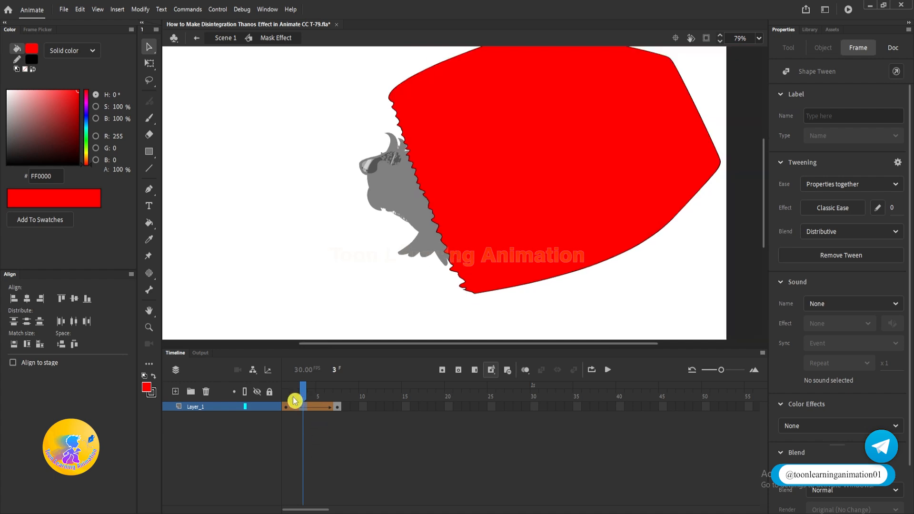
click(286, 397)
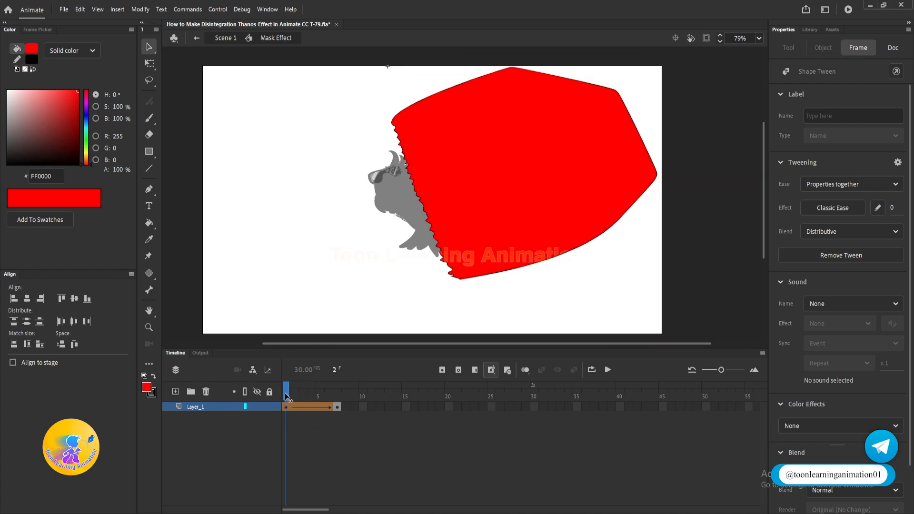
- Add three frames to the shape tween on Layer_1 so that it ends at frame 10, and return to frame 1
drag(291, 396, 268, 403)
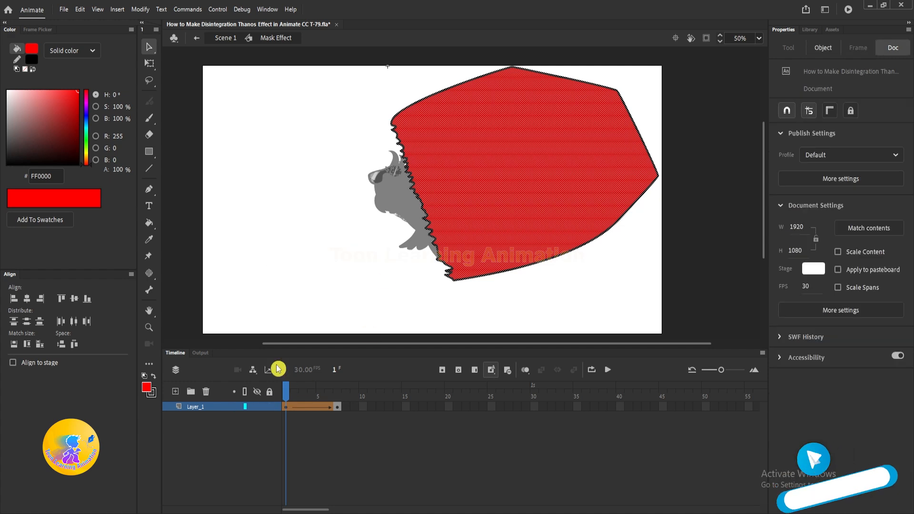
click(301, 400)
key(F5)
key(F5)
key(F5)
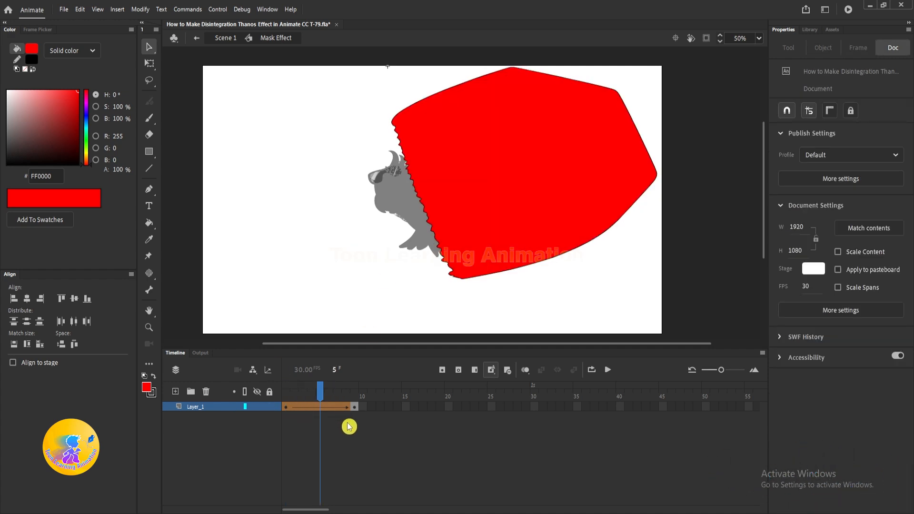
click(275, 398)
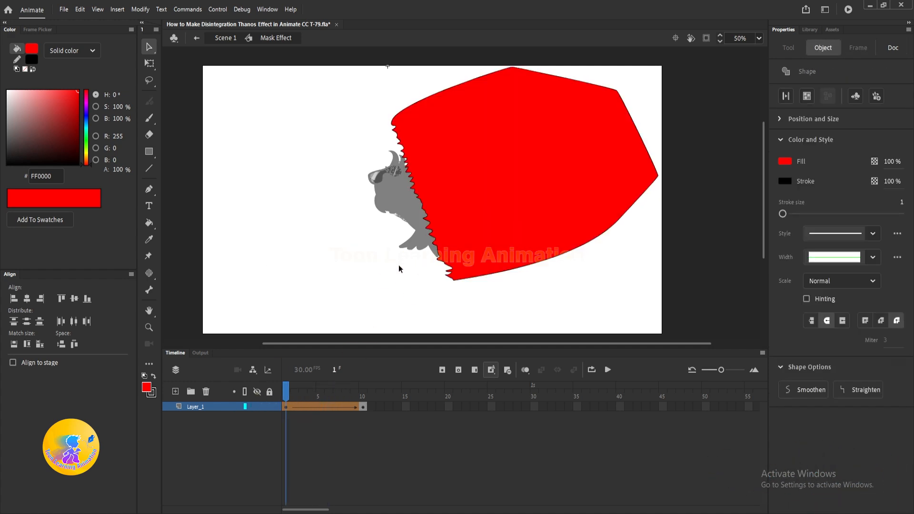
- Delete the black outline around the red mask shape at frames 1 and 10
click(399, 265)
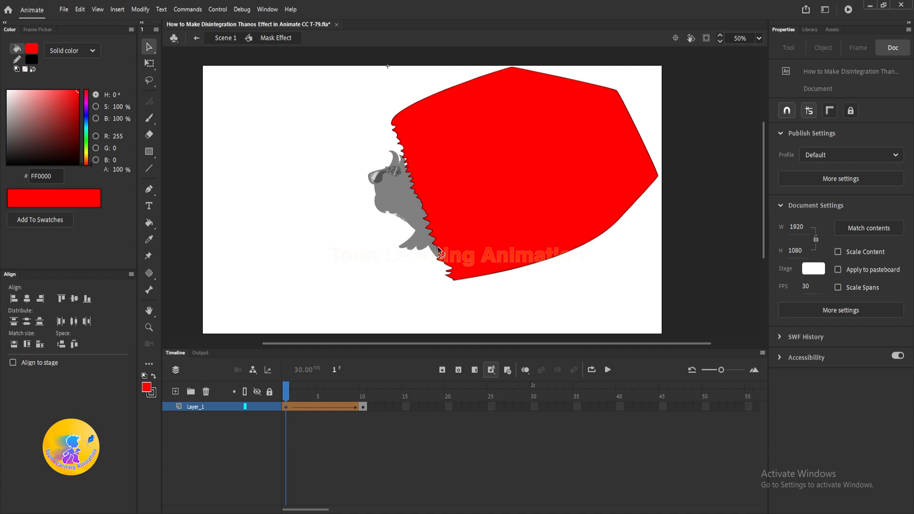
double_click(491, 271)
key(Delete)
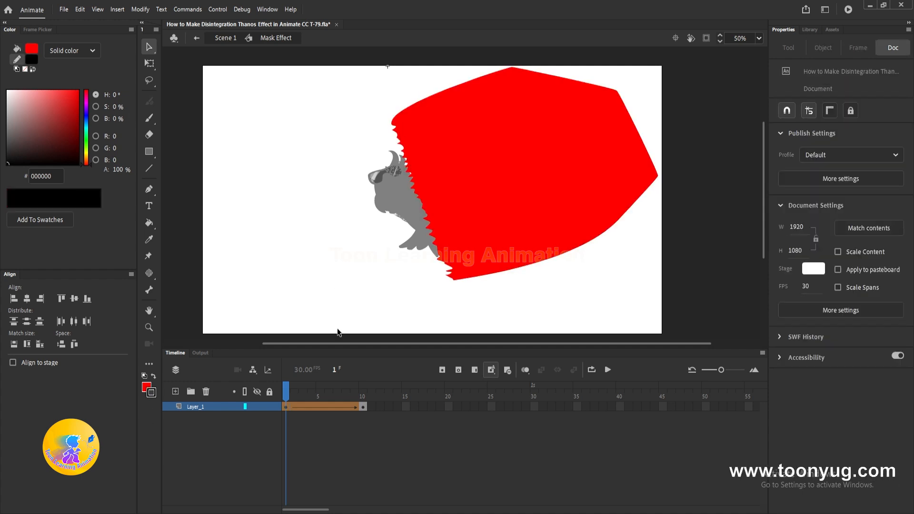
click(362, 398)
double_click(496, 273)
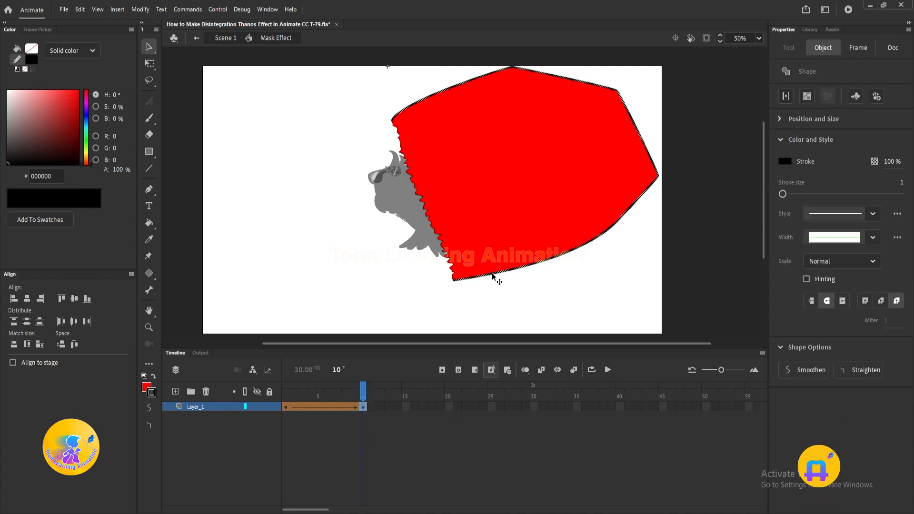
key(Delete)
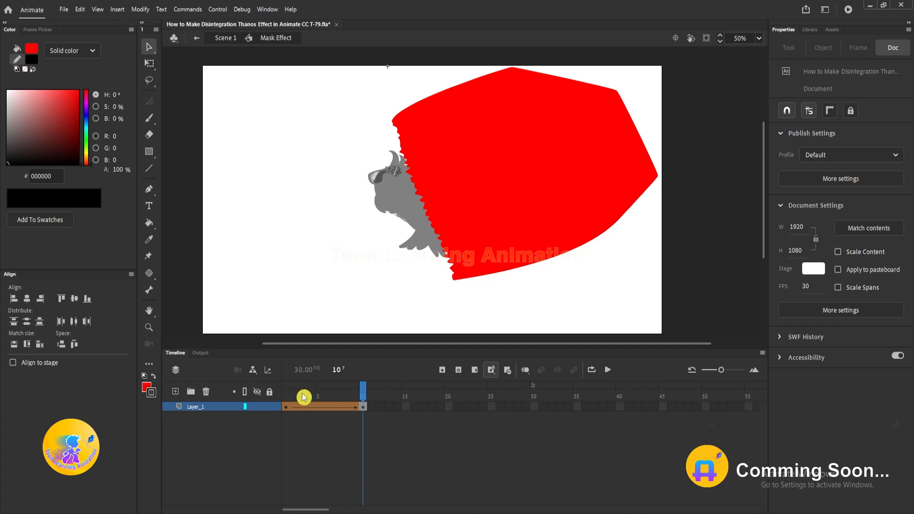
- Play the Mask Effect symbol from frame 1 to review the moving jagged edge
click(281, 394)
key(Return)
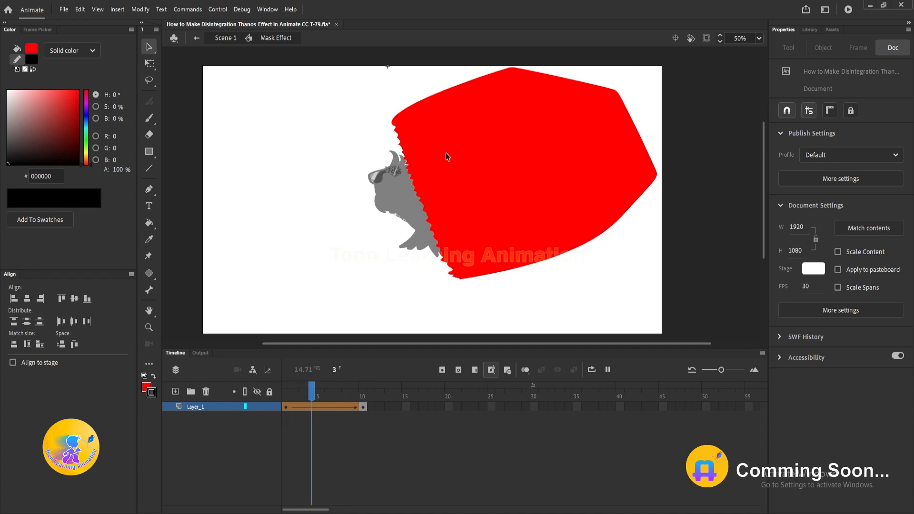
key(Return)
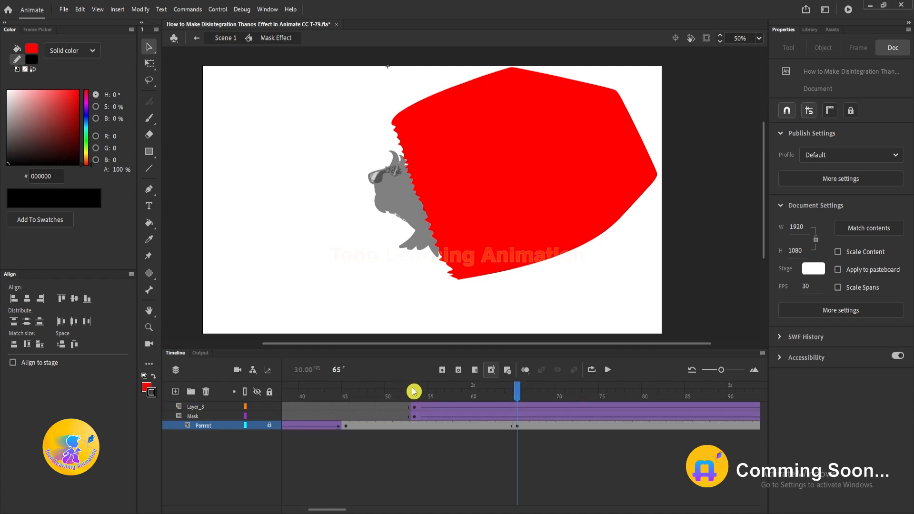
- In Scene 1, hide Layer_3 and lock the Mask layer to preview the masked parrot from frame 53
click(414, 391)
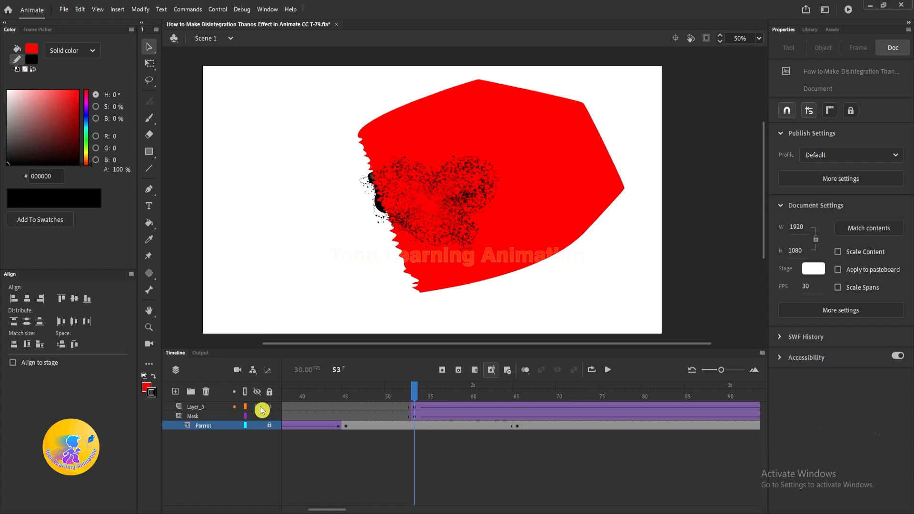
click(414, 395)
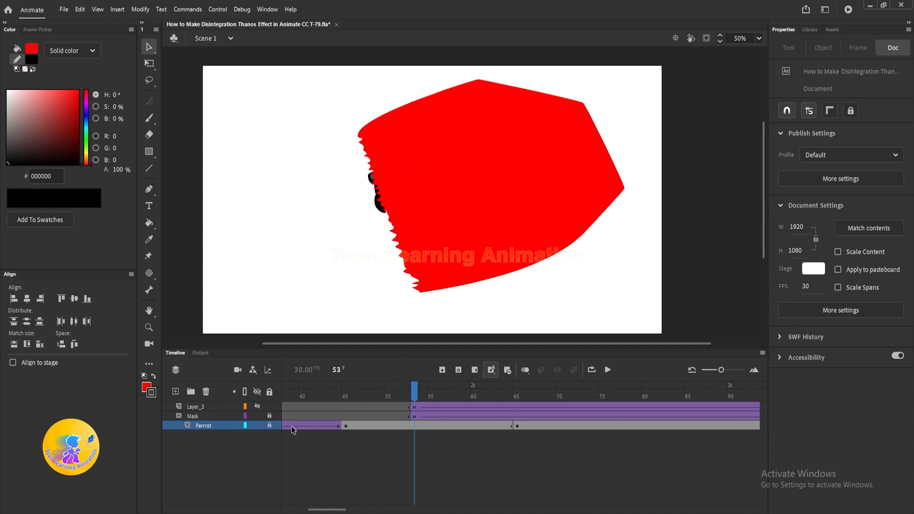
key(Return)
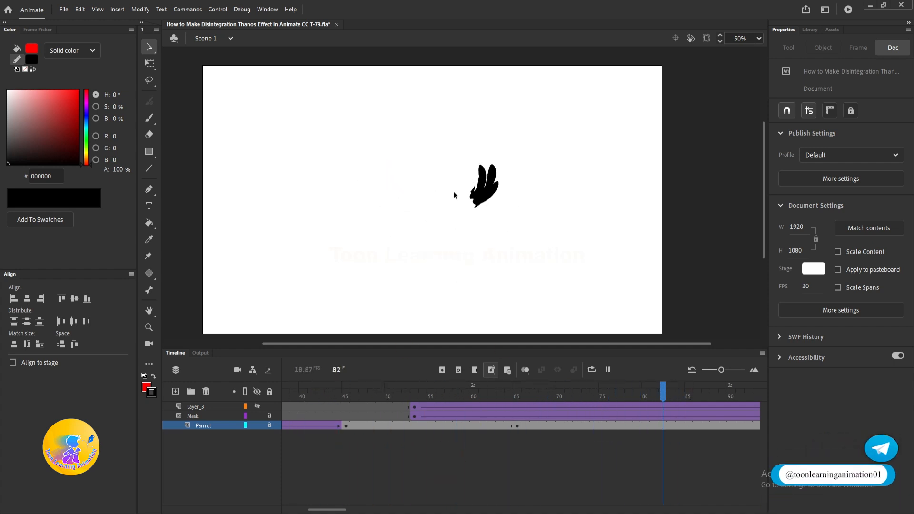
- Scrub back to frame 53 and test the movie to check the parrot's disintegration, closing the preview at the end
click(275, 491)
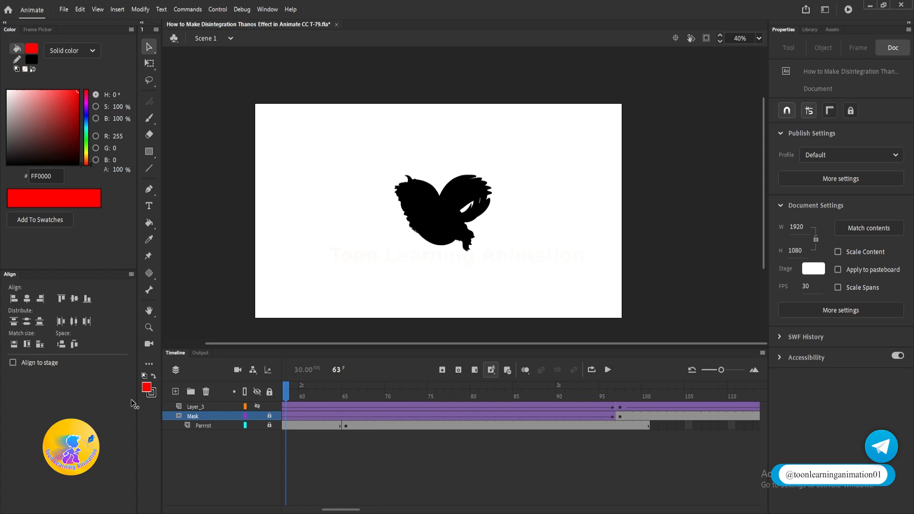
drag(135, 402, 416, 411)
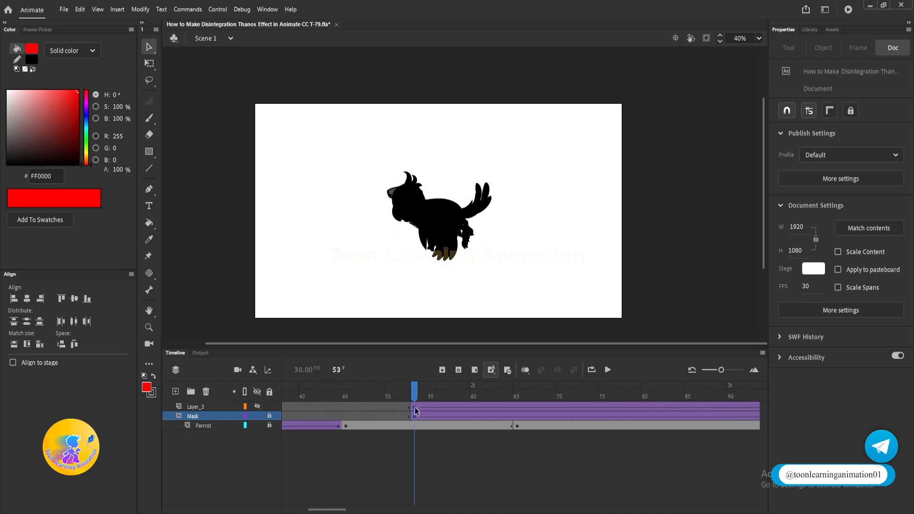
click(417, 412)
key(ctrl+Return)
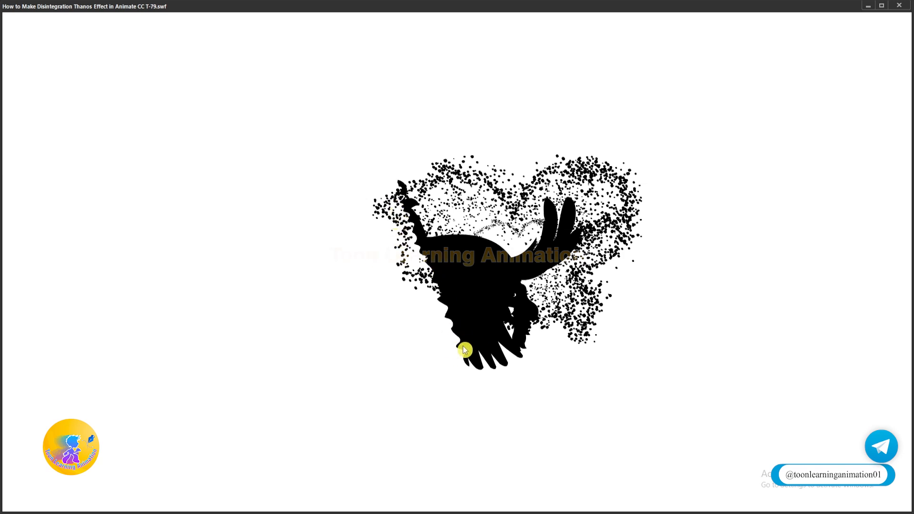
click(899, 5)
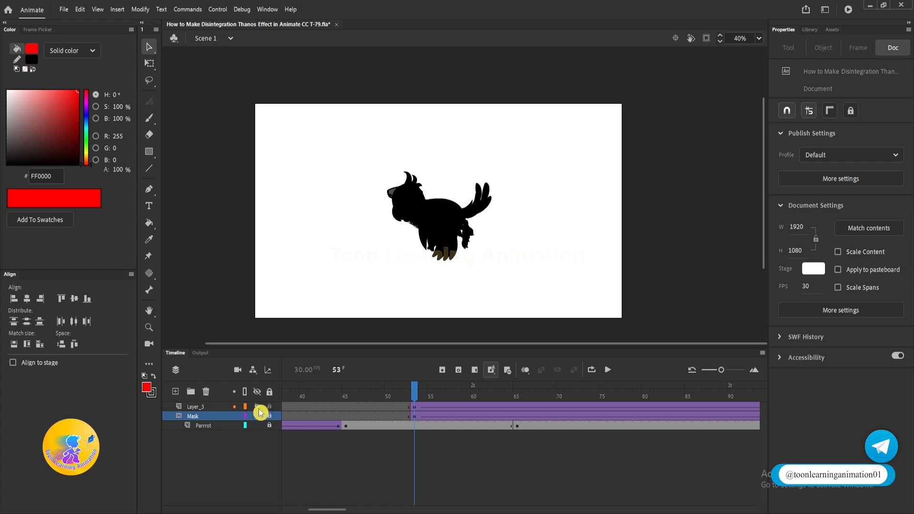
- Show Layer_3 again and rotate its particle symbol clockwise at frame 53 with Free Transform to follow the parrot's body
click(422, 215)
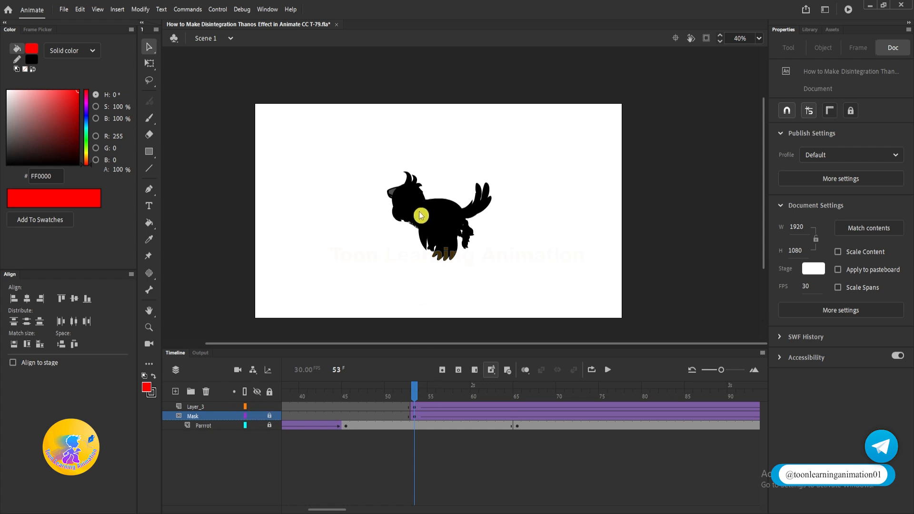
click(418, 406)
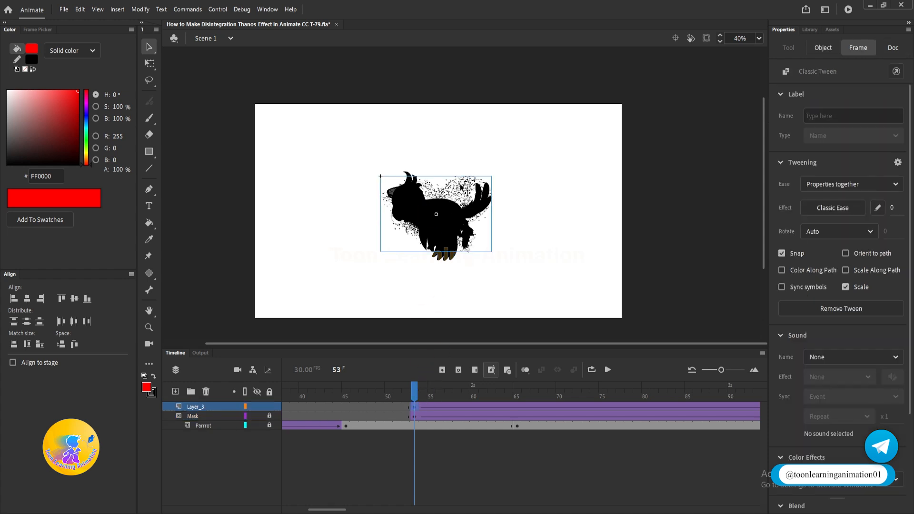
scroll(460, 187, up, 1)
click(150, 64)
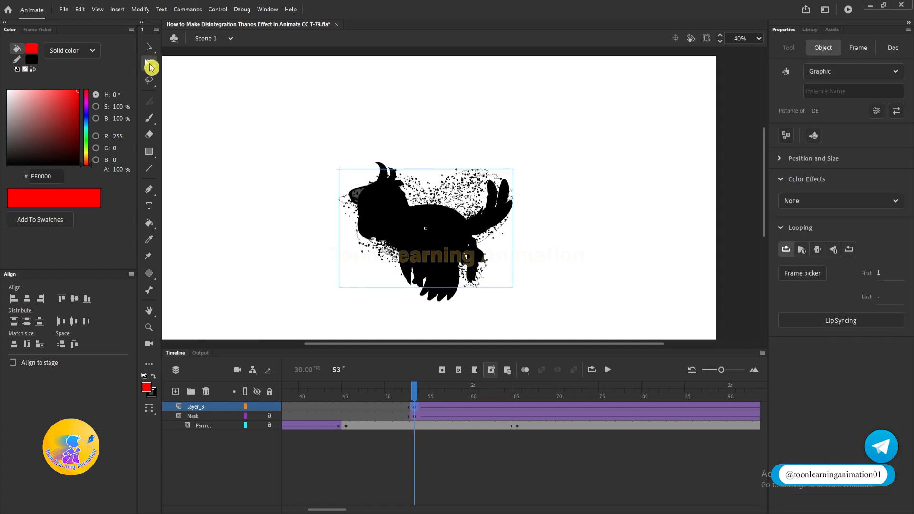
click(517, 170)
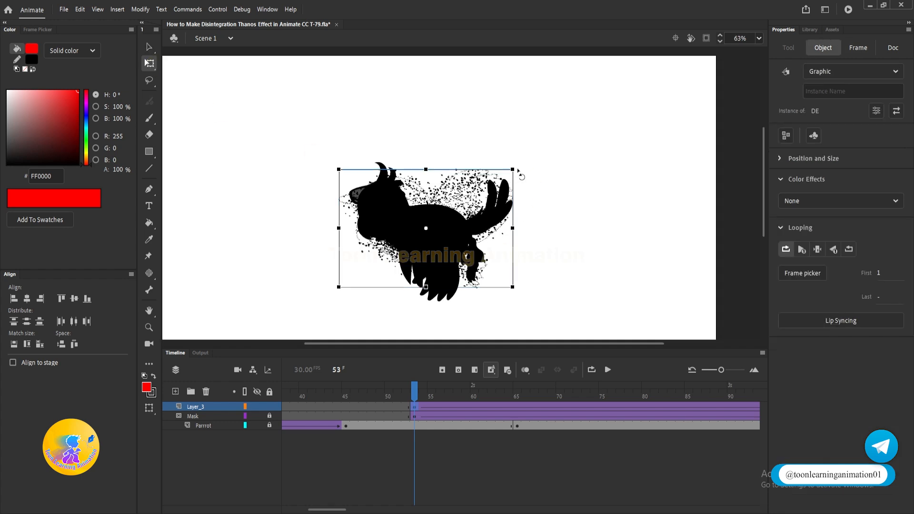
drag(526, 193, 530, 220)
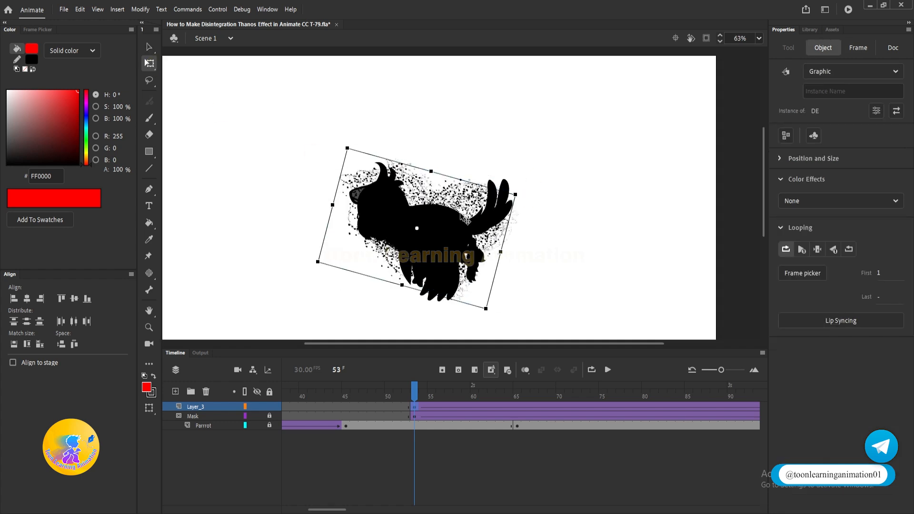
- Remove frames 48 to 52 from Layer_3 so the particle animation starts at frame 48
drag(407, 407, 375, 410)
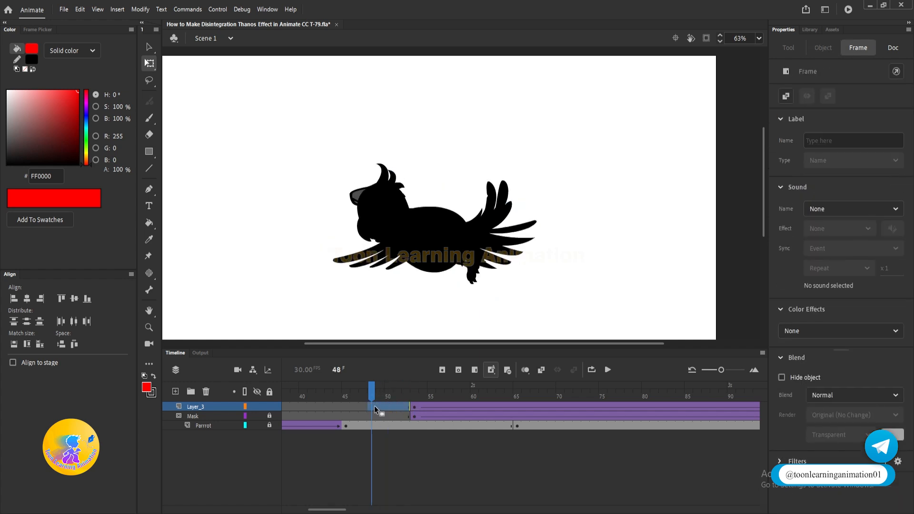
key(shift+F5)
click(374, 394)
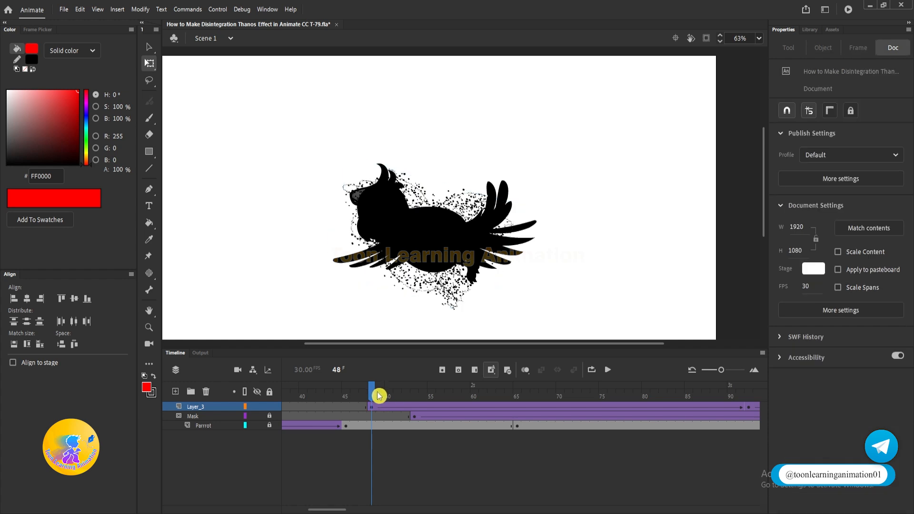
- Insert a keyframe at frame 56 on Layer_3 and scale down the particle symbol at frame 48 to fit within the parrot's body
click(440, 408)
click(374, 408)
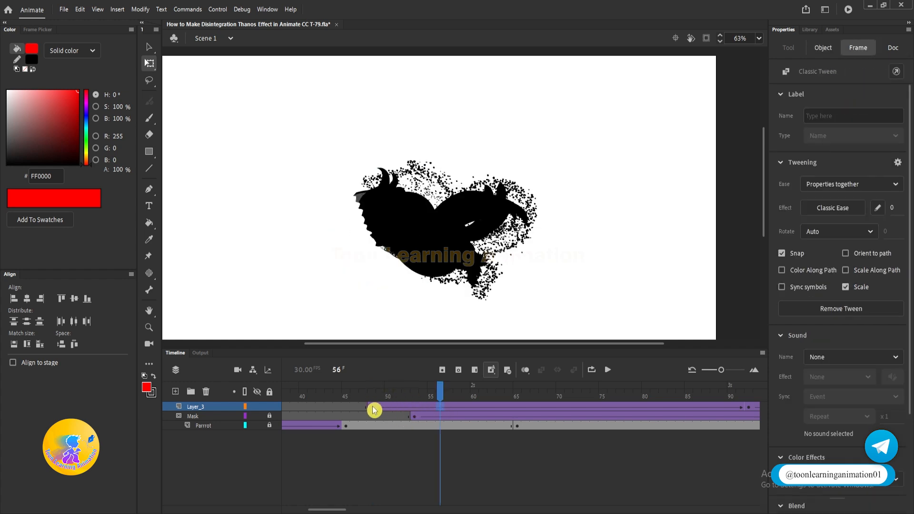
click(371, 407)
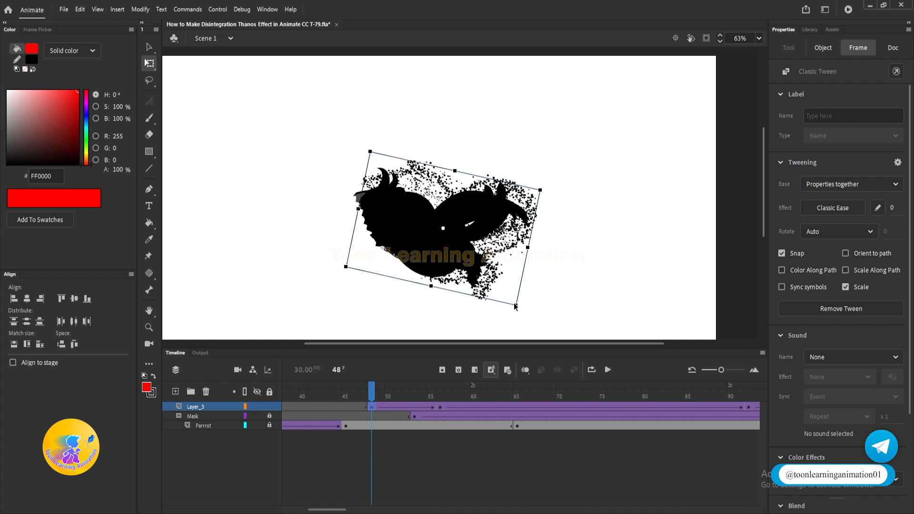
drag(518, 310, 463, 289)
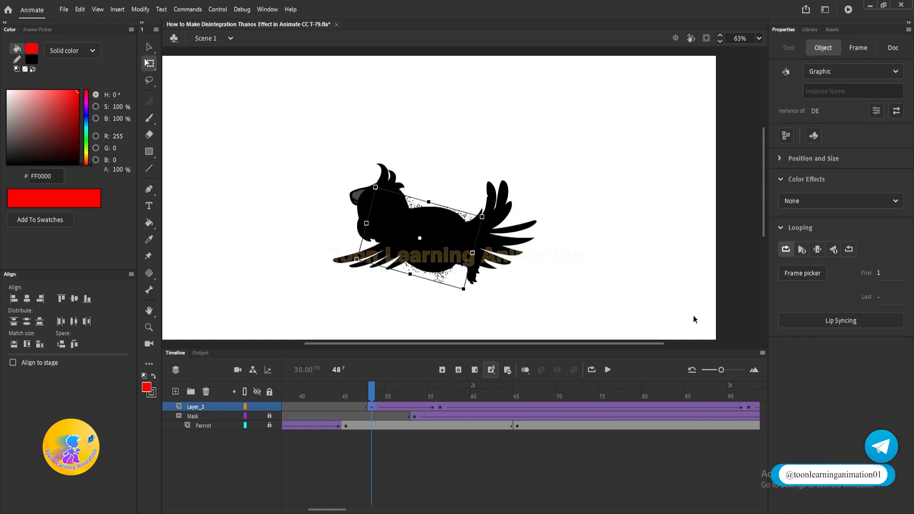
- Set the particle symbol's Alpha color effect to 16% at frame 48 and test the movie
click(814, 202)
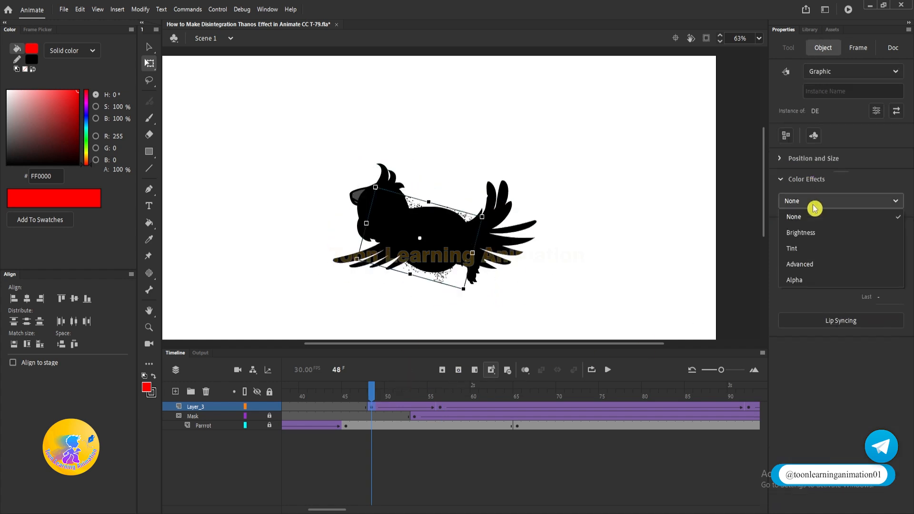
click(794, 282)
click(801, 230)
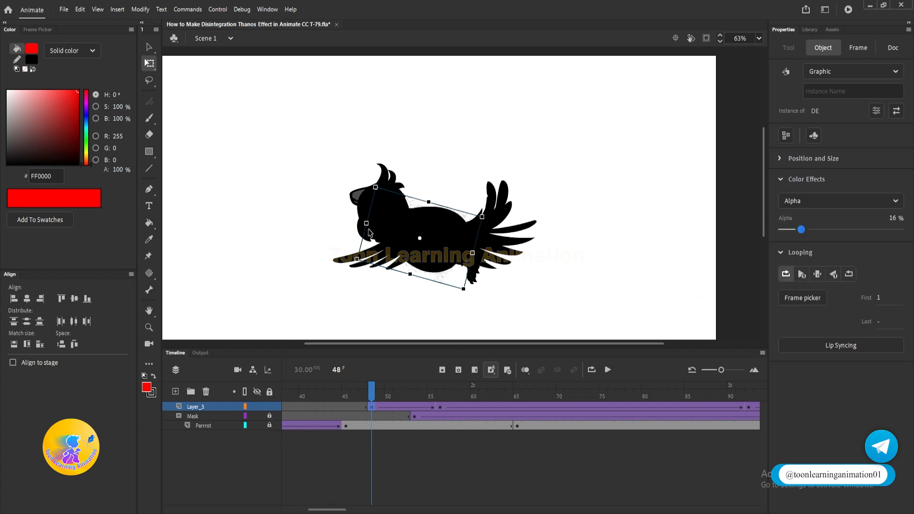
key(ctrl+Return)
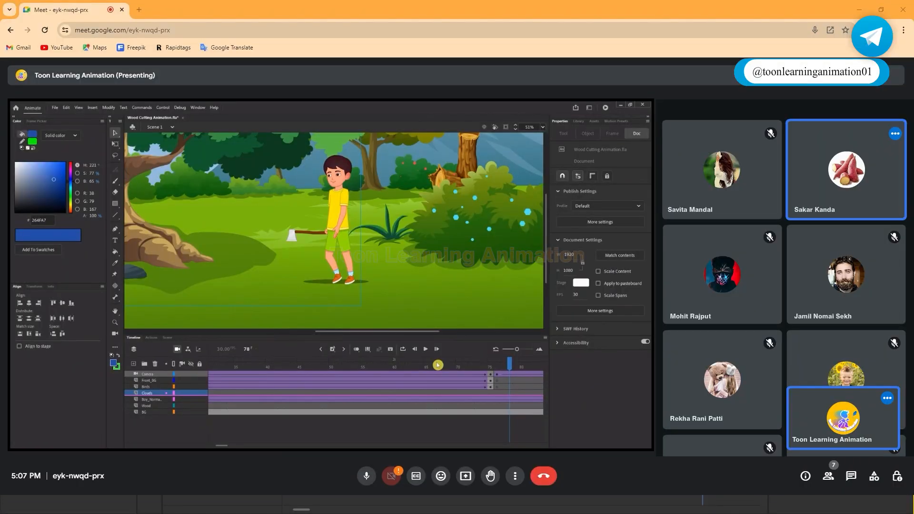
drag(506, 366, 299, 377)
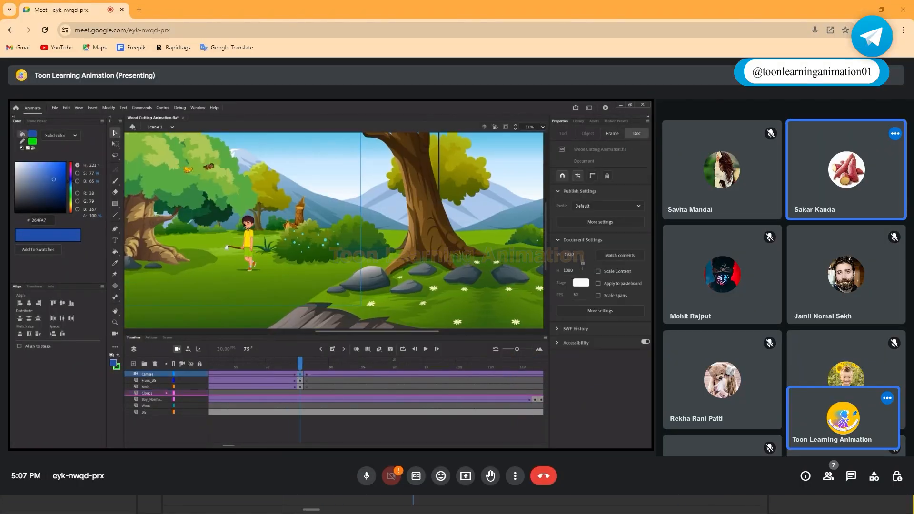